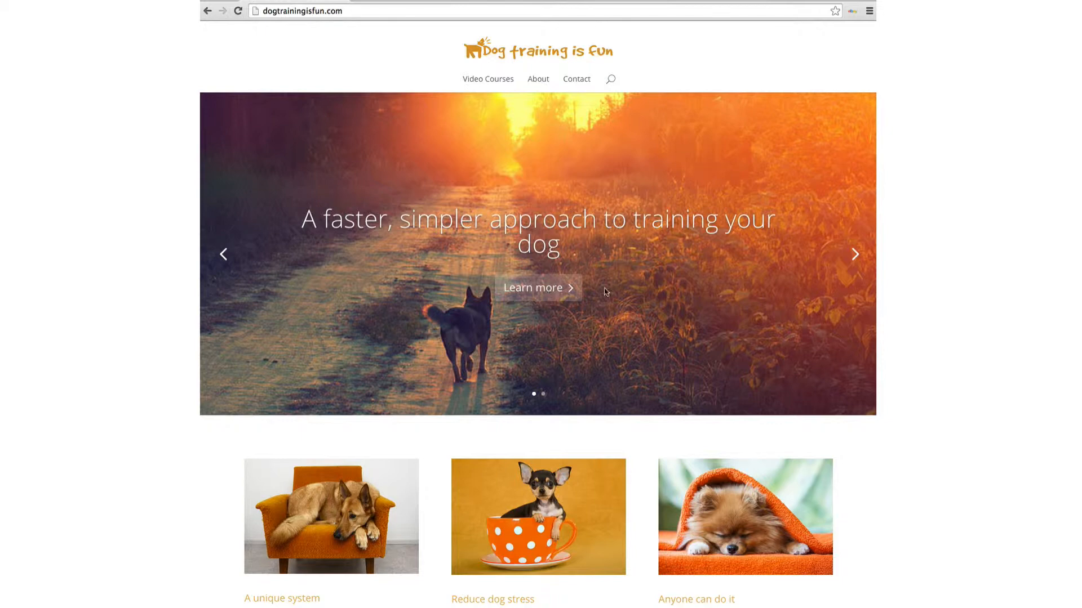
Step: Review the finished dogtrainingisfun.com homepage, including its slider, feature blurbs, testimonials, countdown timer and sign-up section
left_click(855, 254)
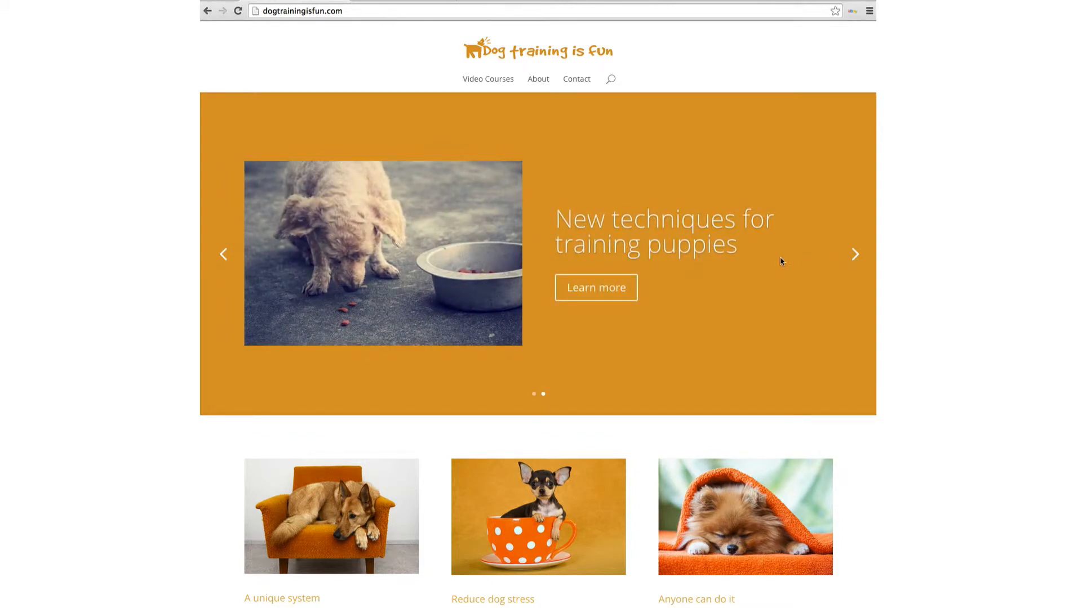
left_click(855, 255)
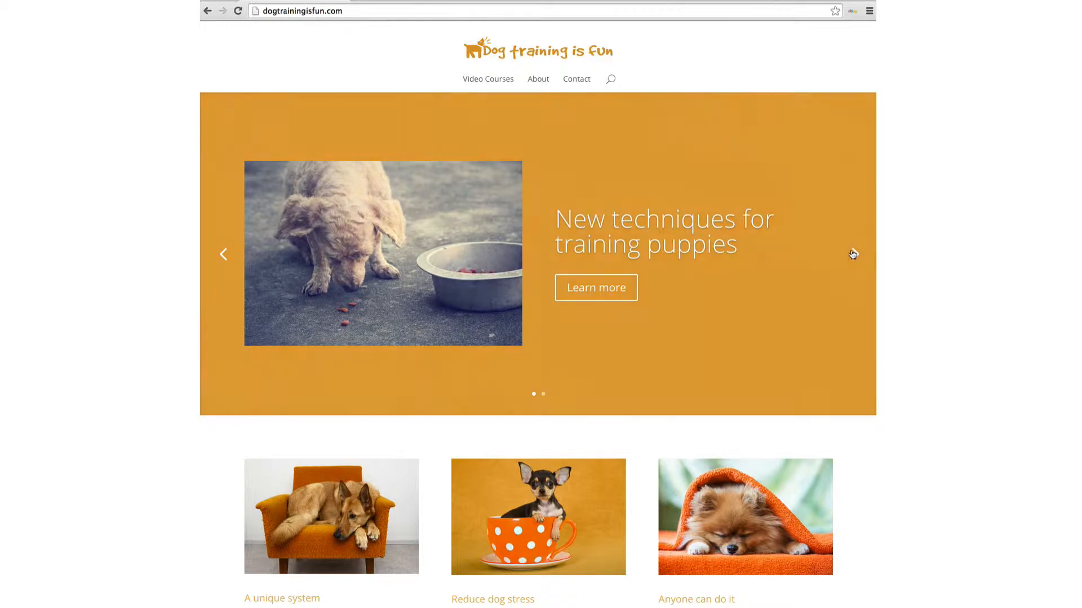
scroll(543, 377, "down", 1)
scroll(544, 383, "down", 3)
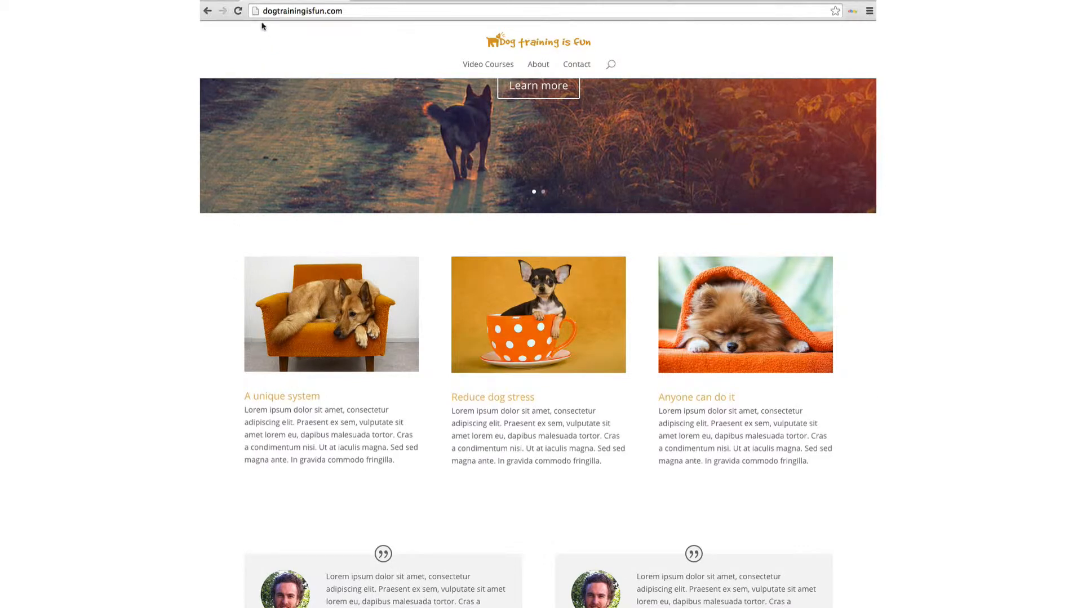
left_click(237, 12)
scroll(379, 341, "down", 3)
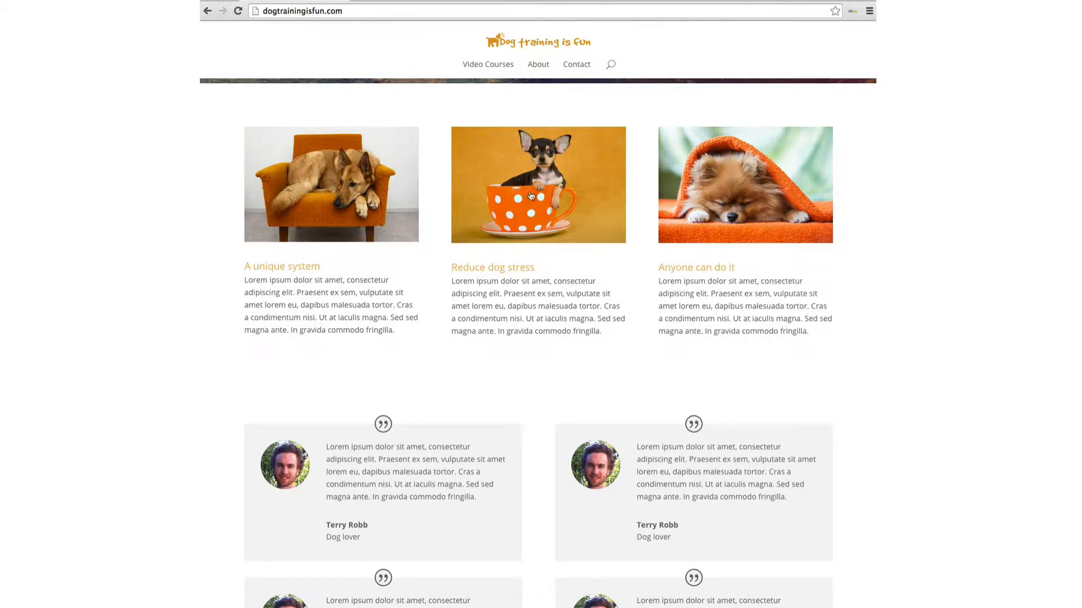
scroll(444, 370, "down", 3)
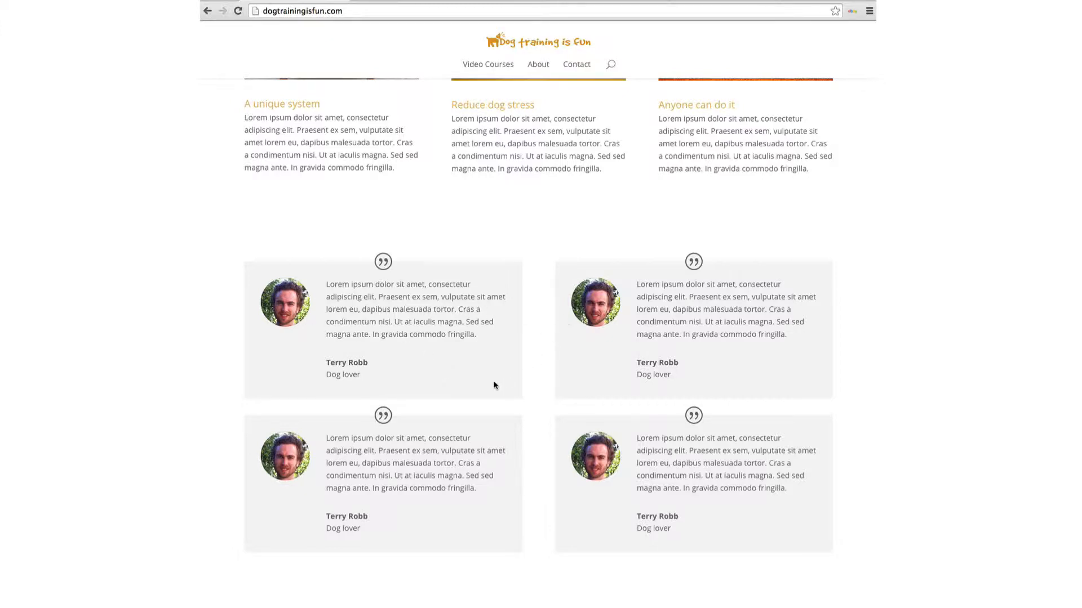
scroll(442, 433, "down", 2)
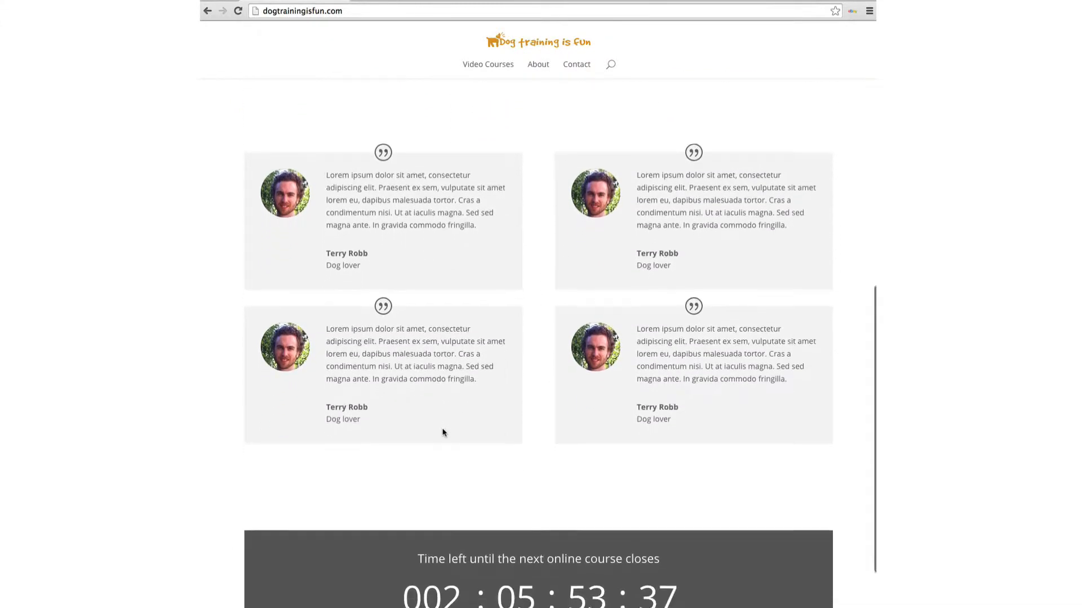
scroll(442, 433, "down", 3)
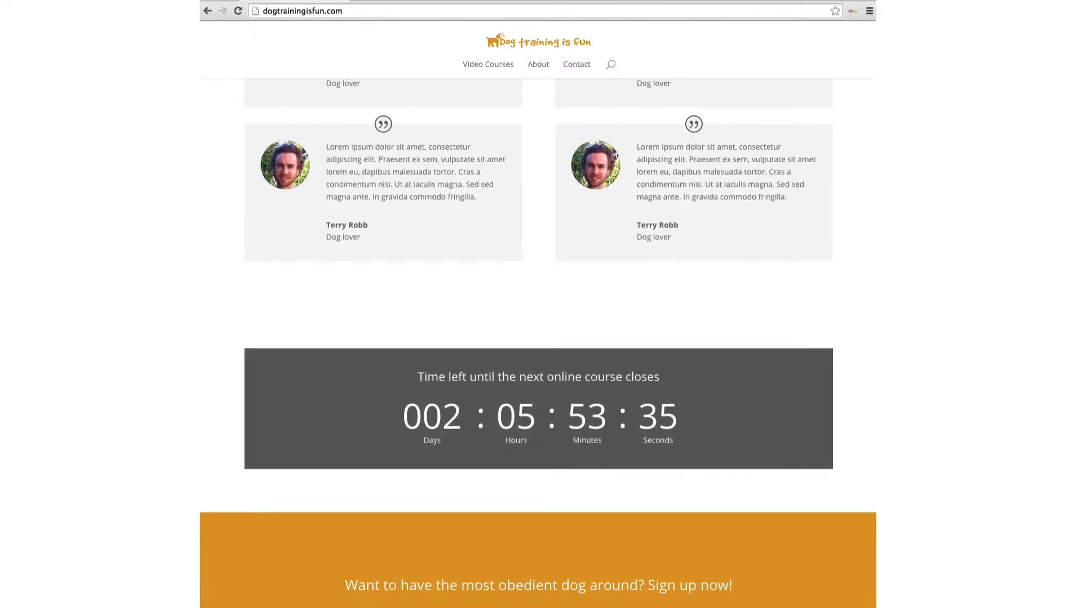
scroll(442, 431, "down", 1)
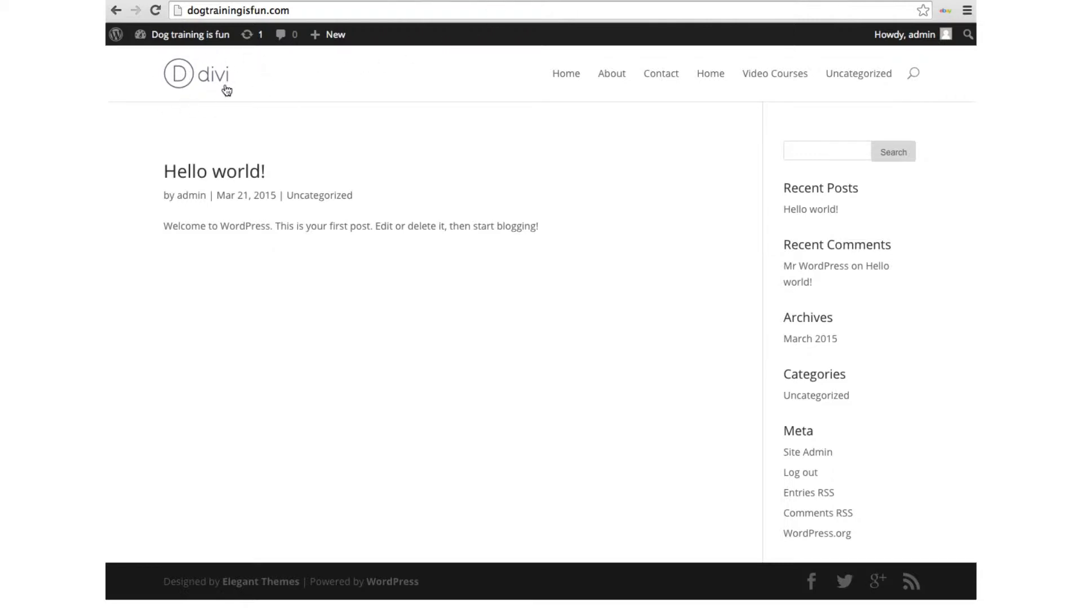
Step: Go to the WordPress dashboard and open the Divi Theme Options
mouse_move(144, 37)
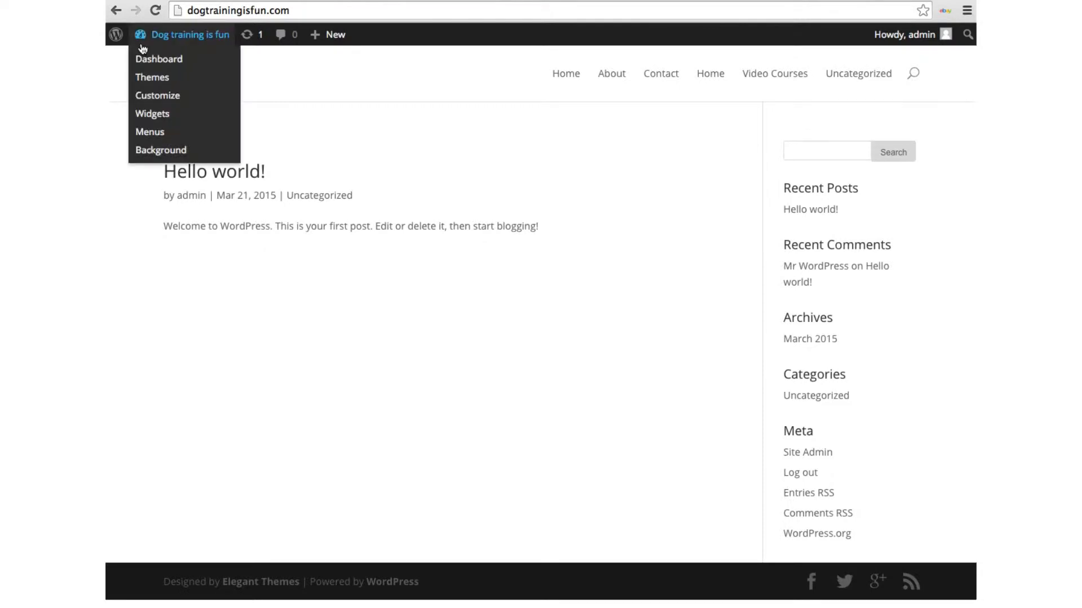
left_click(143, 61)
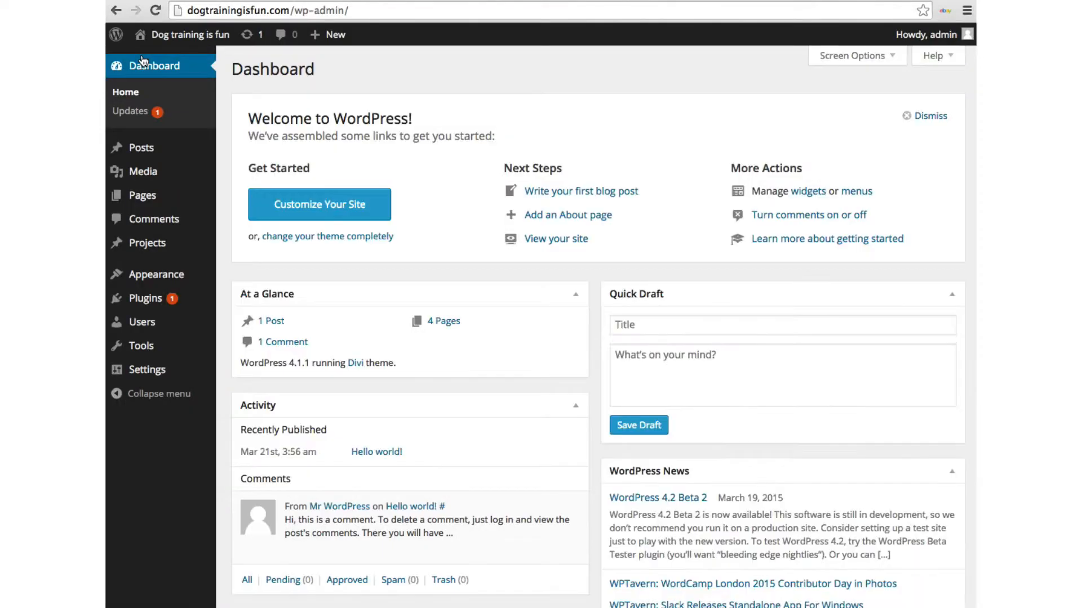
mouse_move(155, 279)
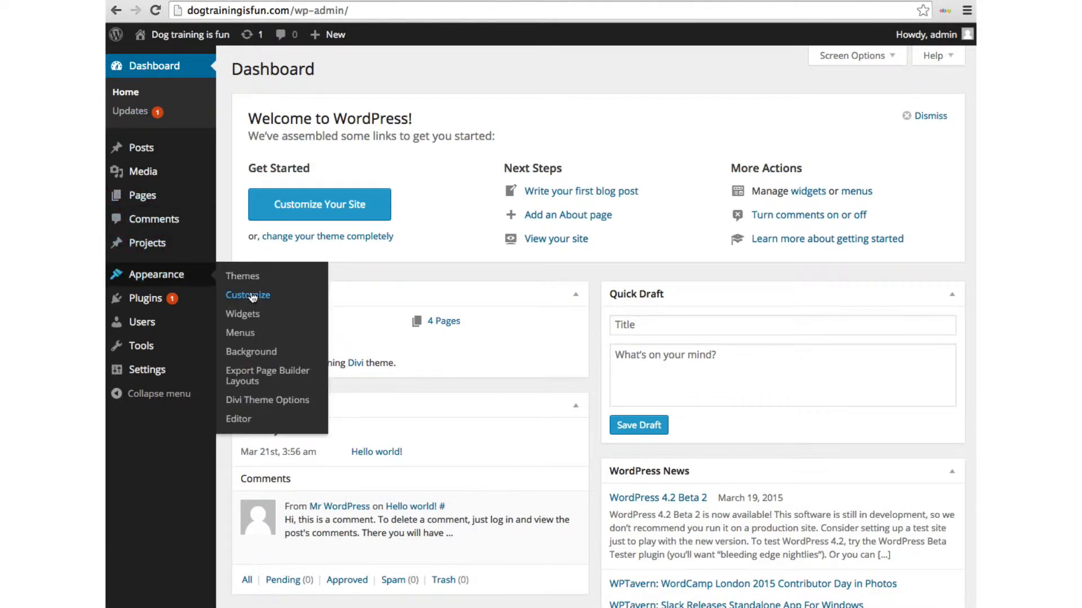
left_click(261, 399)
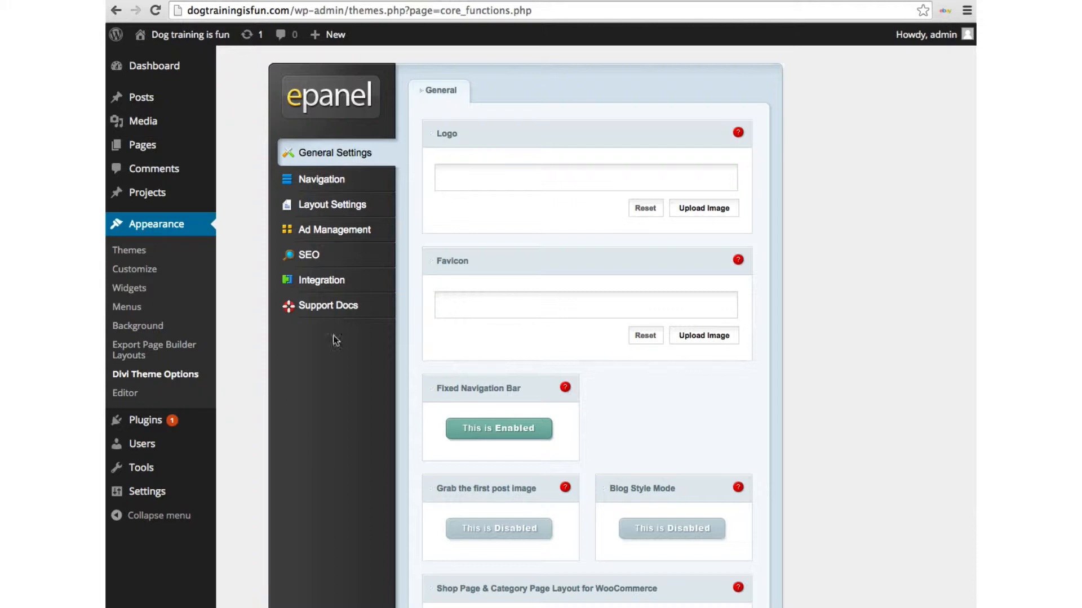
Step: Set dtif-logo-3.jpg from the media library as the site logo, save the theme options and view the site
left_click(499, 175)
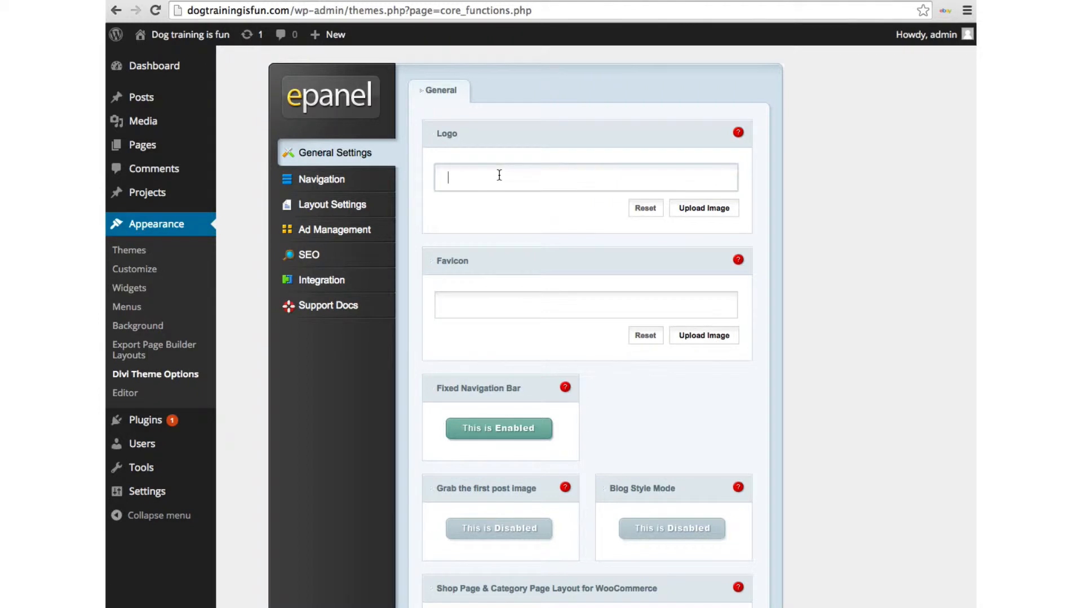
left_click(692, 208)
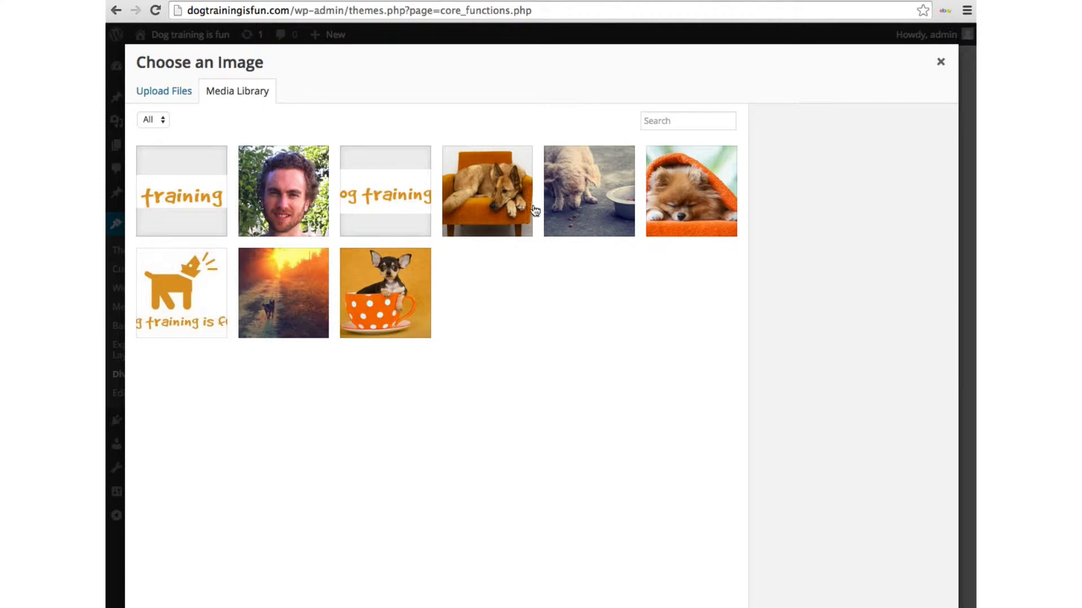
left_click(149, 93)
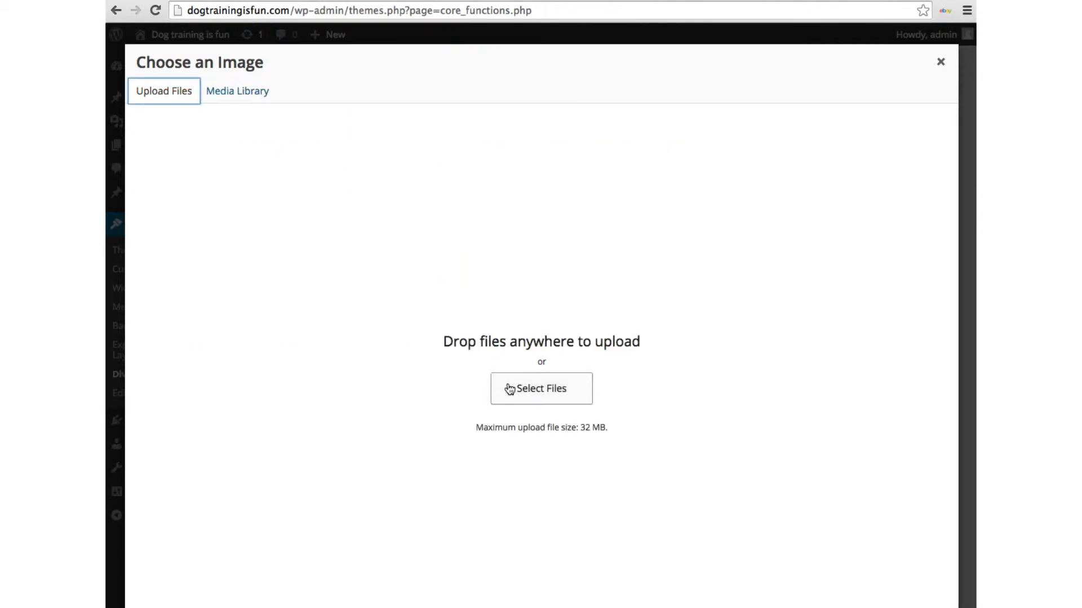
left_click(222, 95)
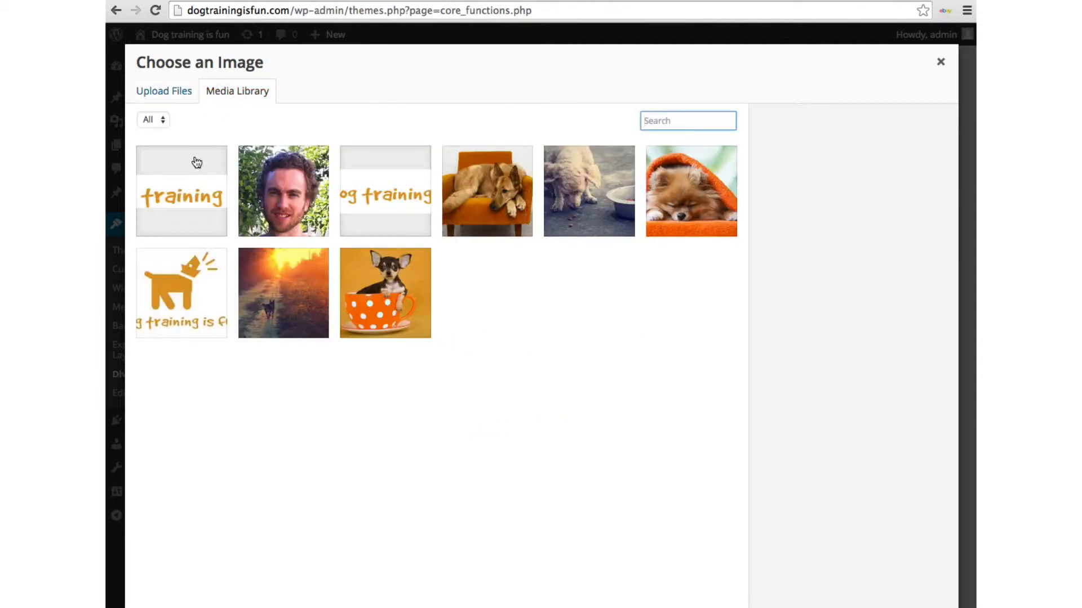
left_click(195, 168)
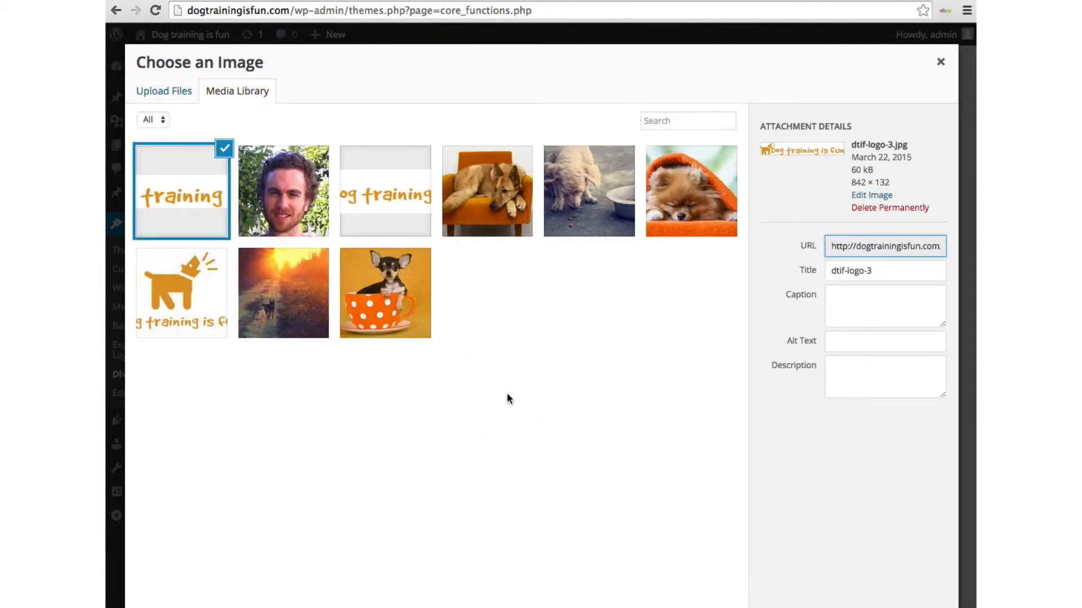
left_click(913, 607)
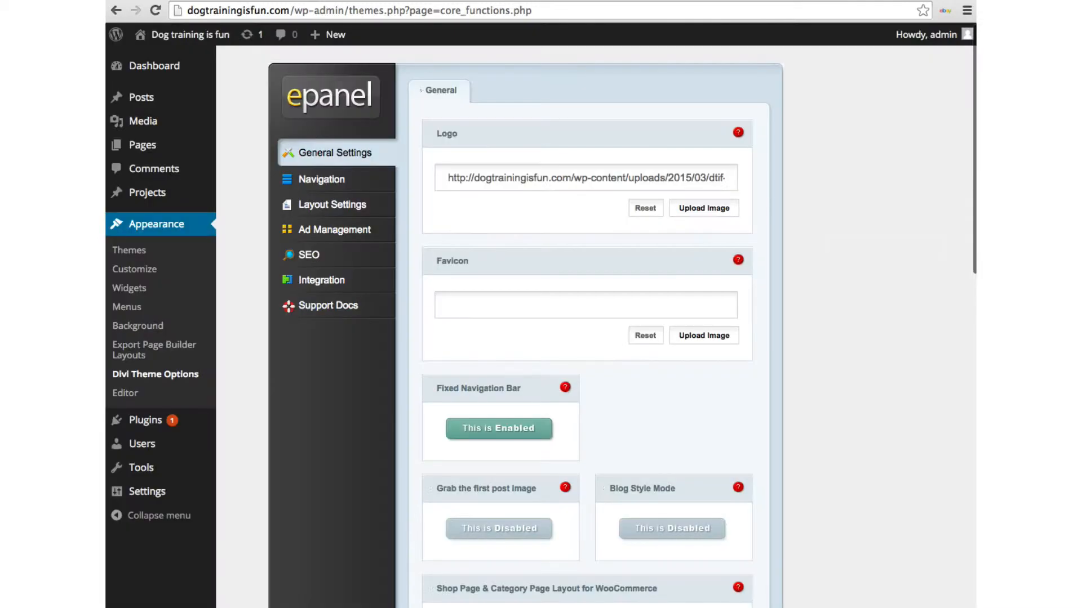
scroll(584, 492, "down", 20)
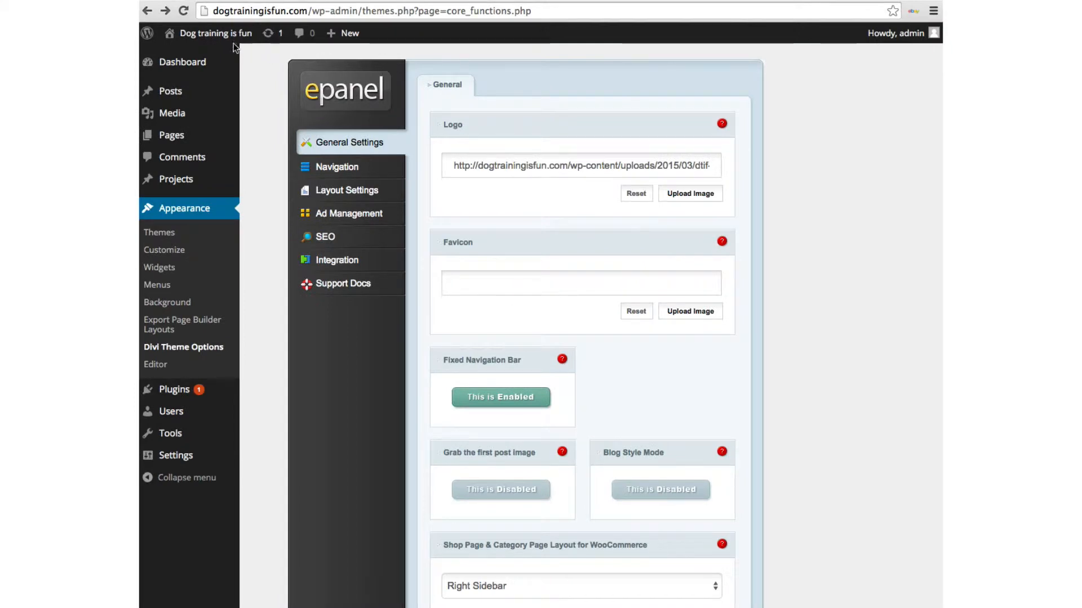
mouse_move(222, 41)
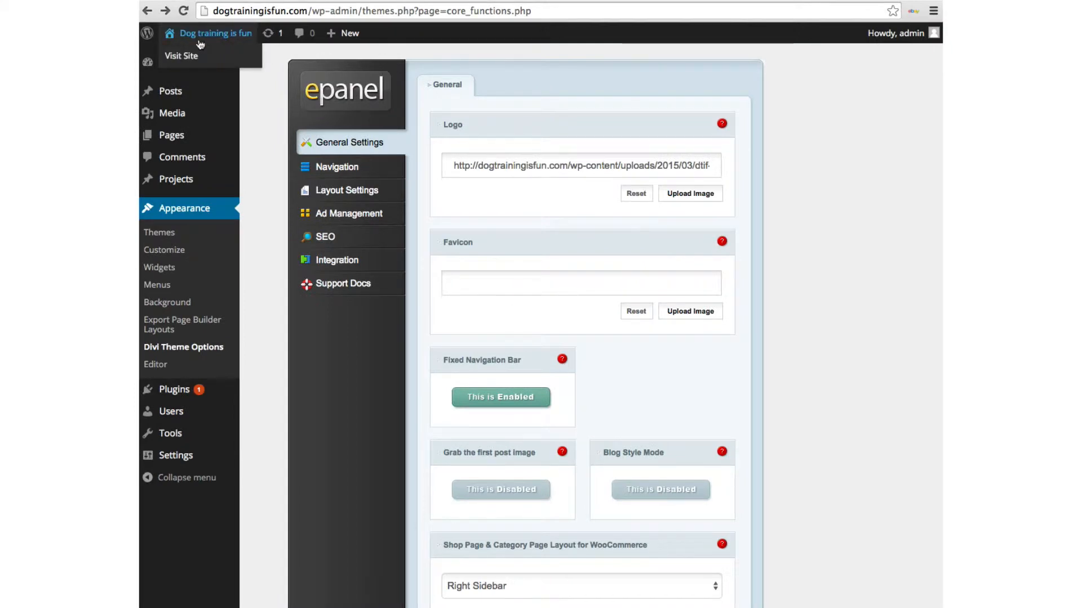
left_click(182, 56)
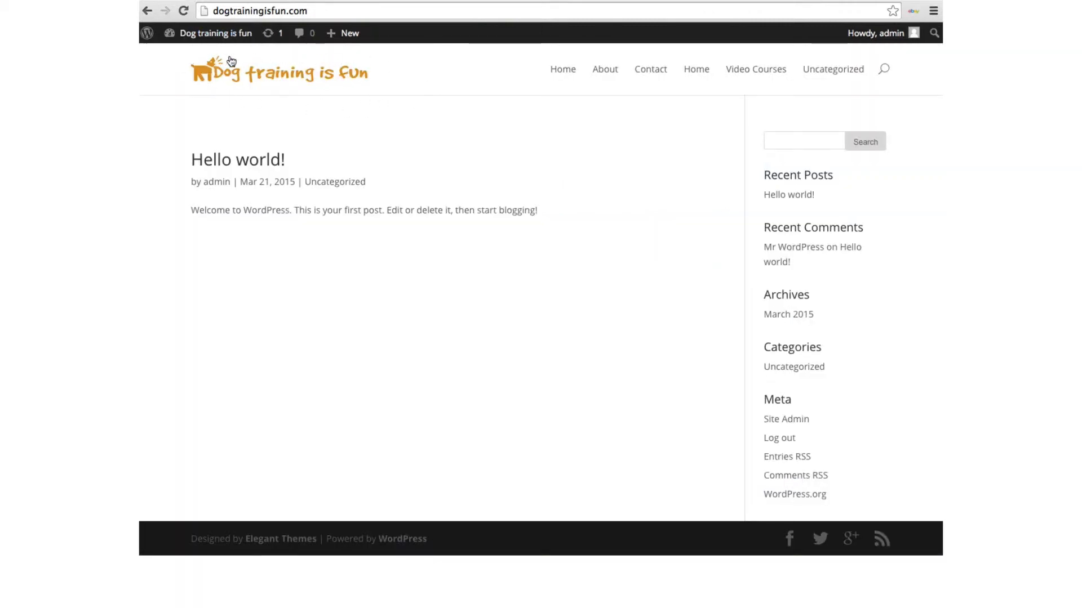
Step: Open the theme customizer from the dashboard and set the header style to Centered in the theme settings
mouse_move(214, 34)
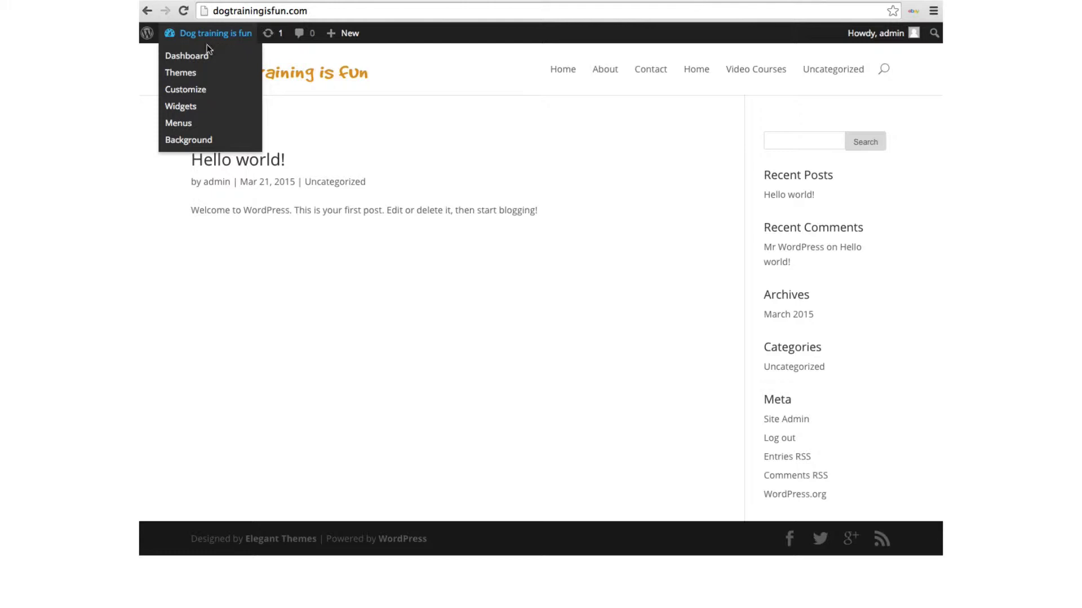
left_click(196, 58)
mouse_move(182, 137)
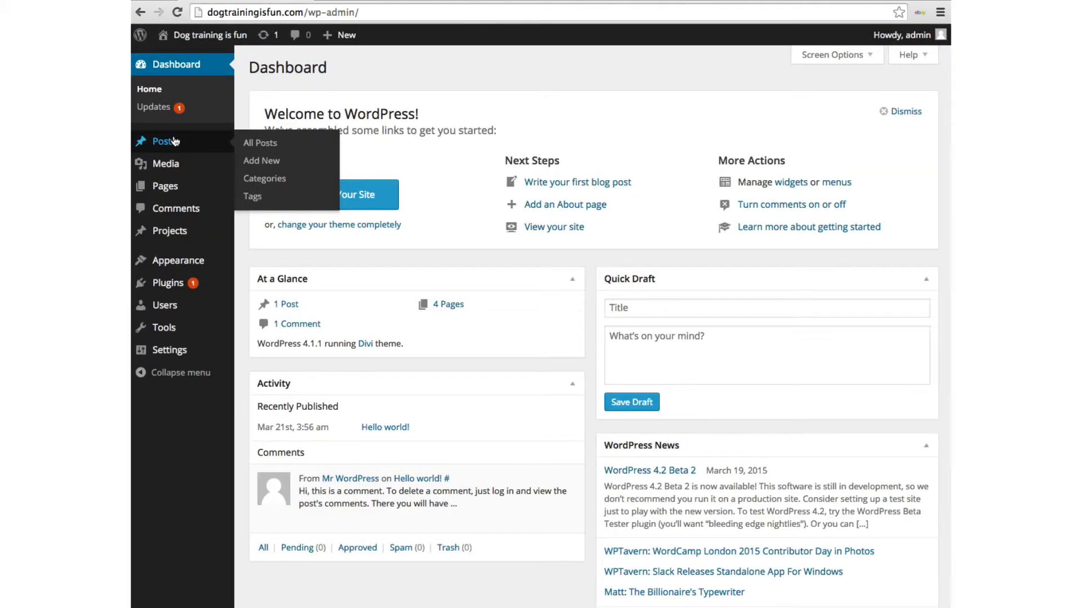
mouse_move(175, 262)
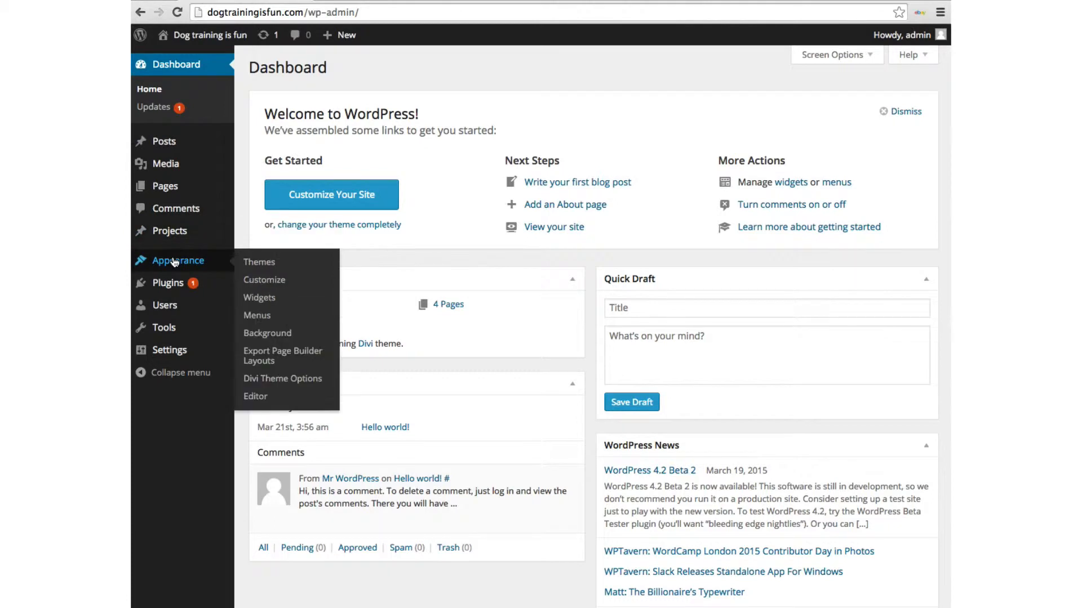
left_click(248, 280)
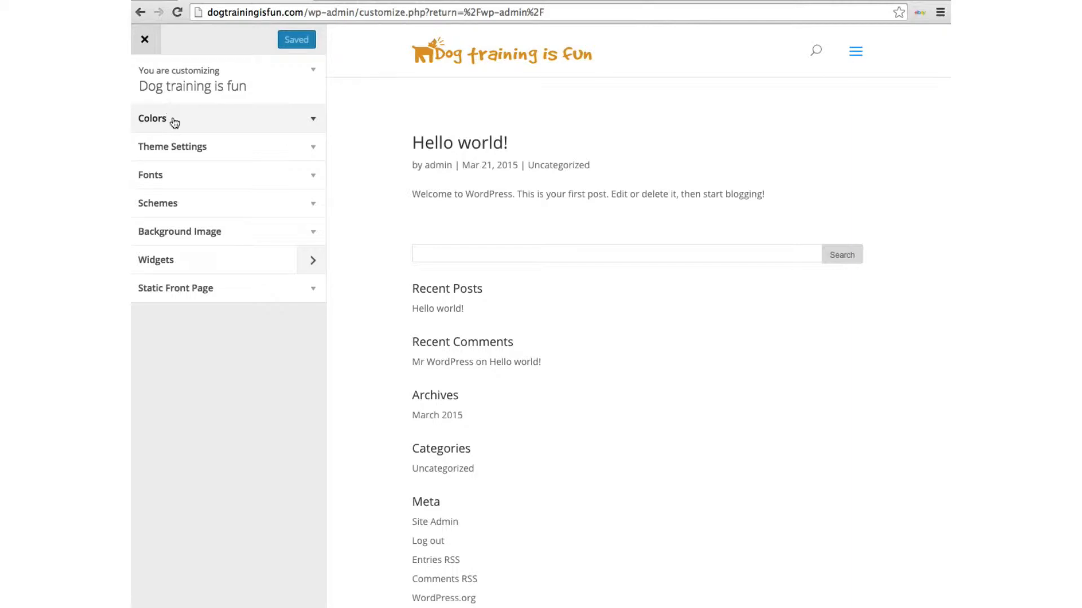
left_click(176, 150)
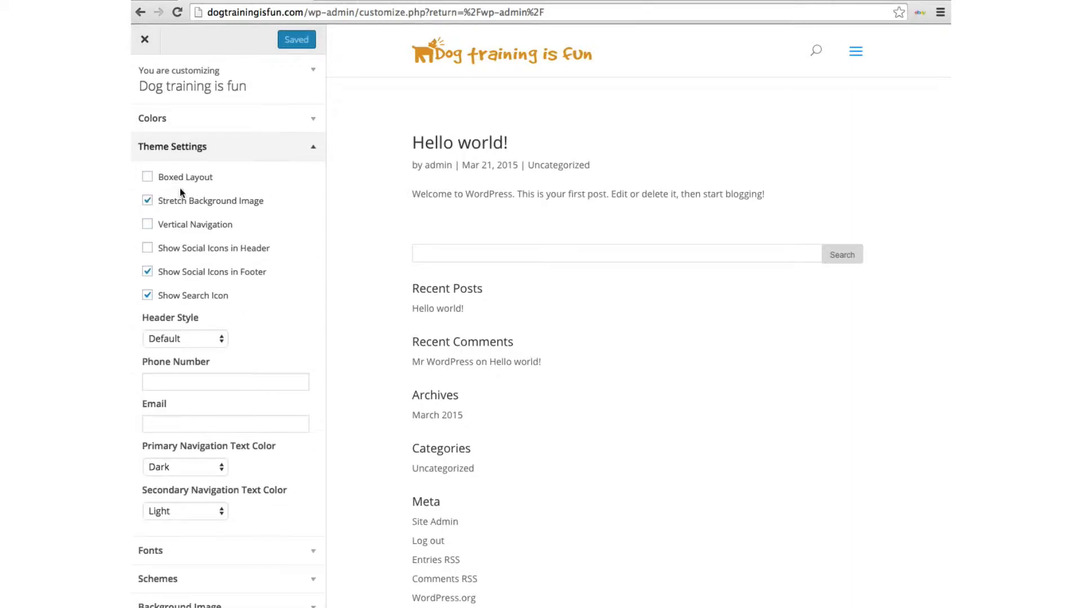
left_click(191, 340)
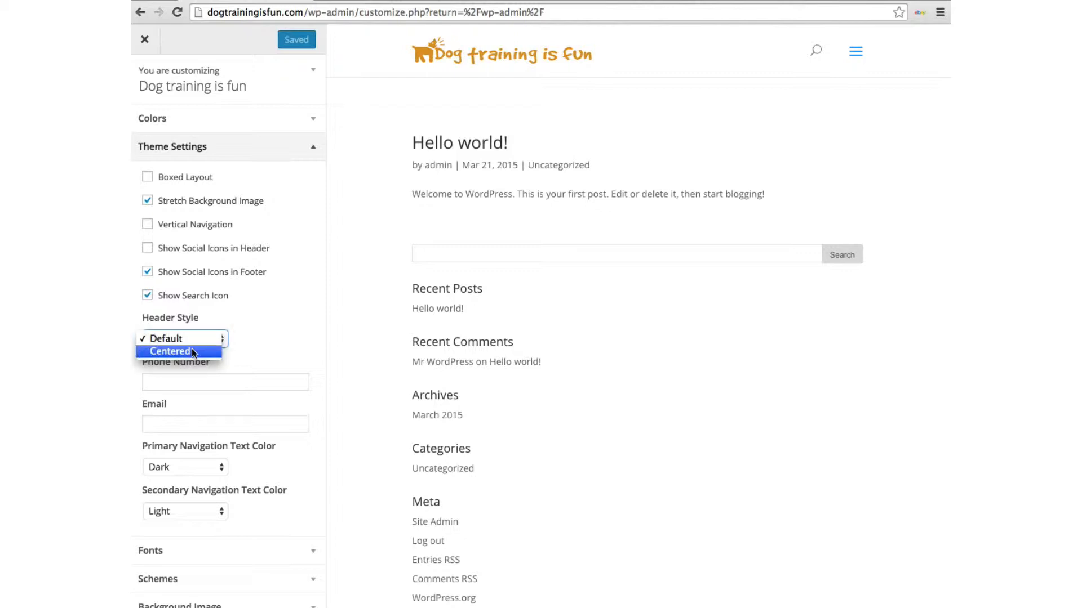
left_click(192, 351)
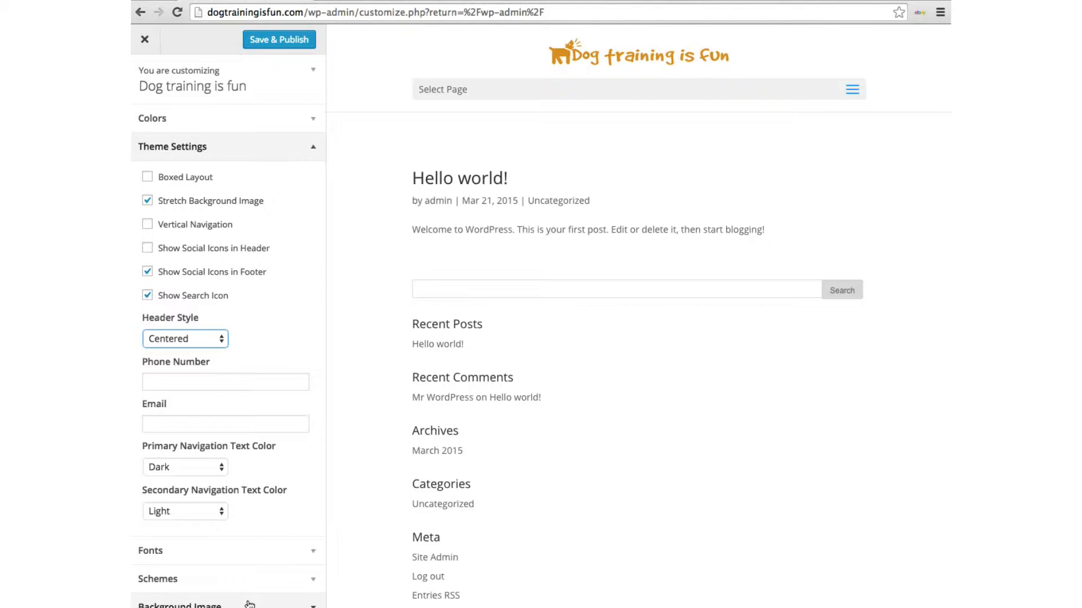
Step: Set the color scheme to Orange, save and publish the customizations, and return to the dashboard
left_click(245, 581)
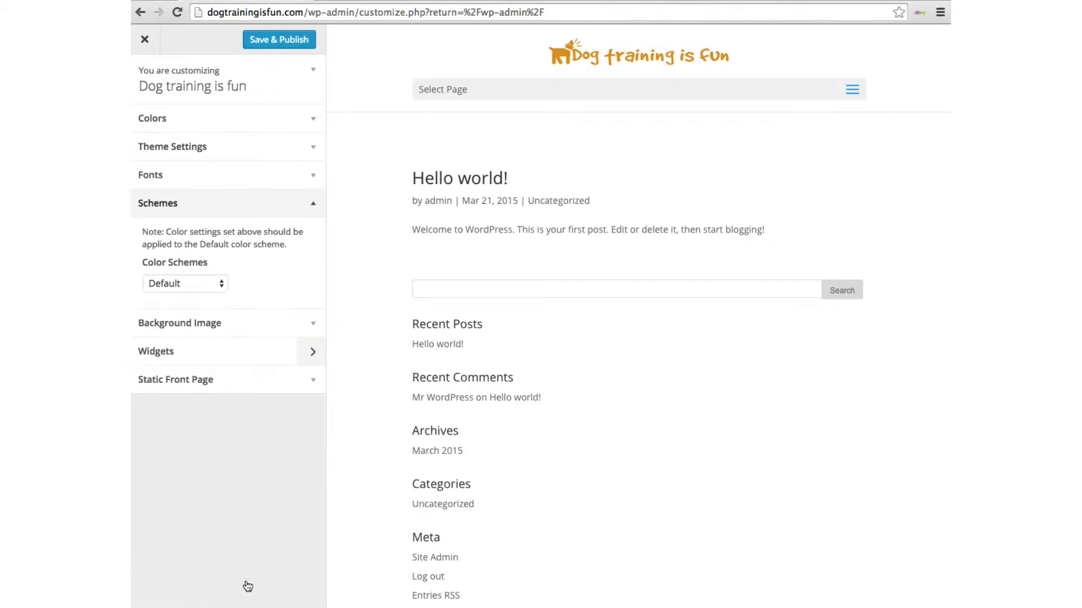
left_click(174, 286)
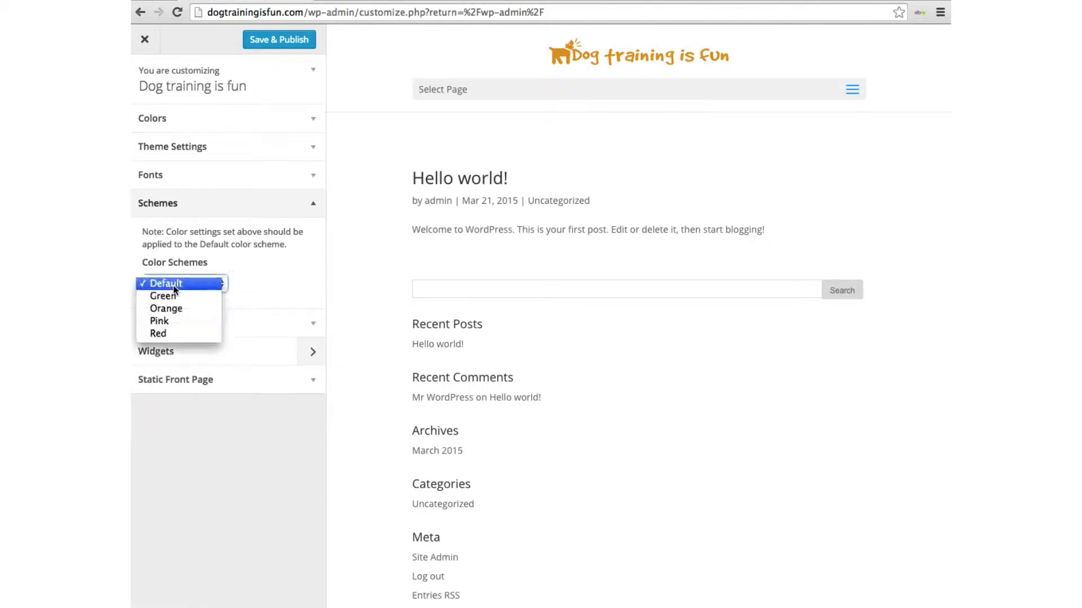
left_click(167, 309)
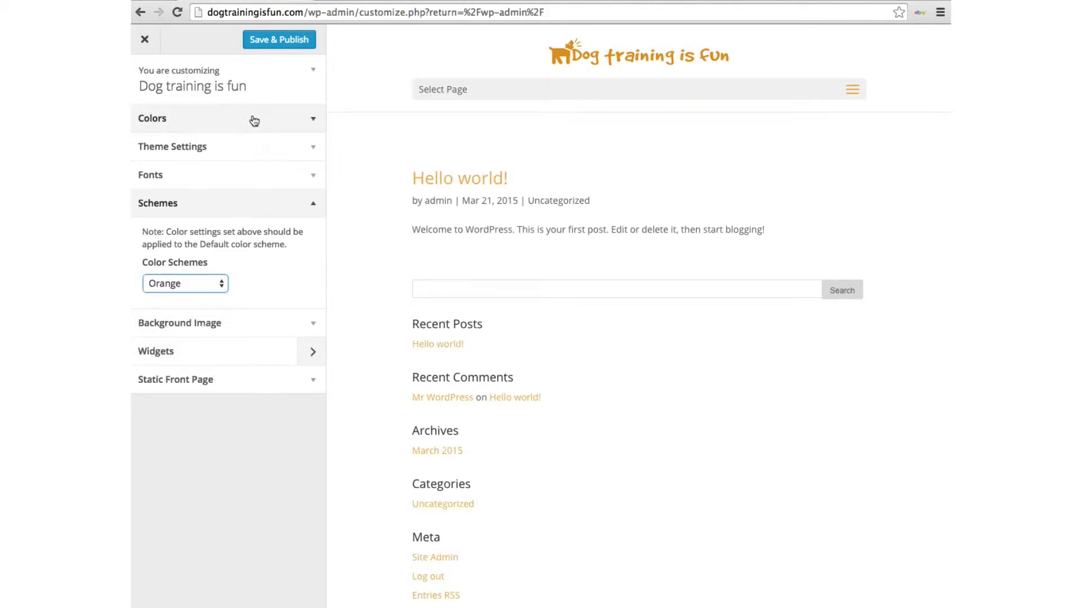
left_click(263, 44)
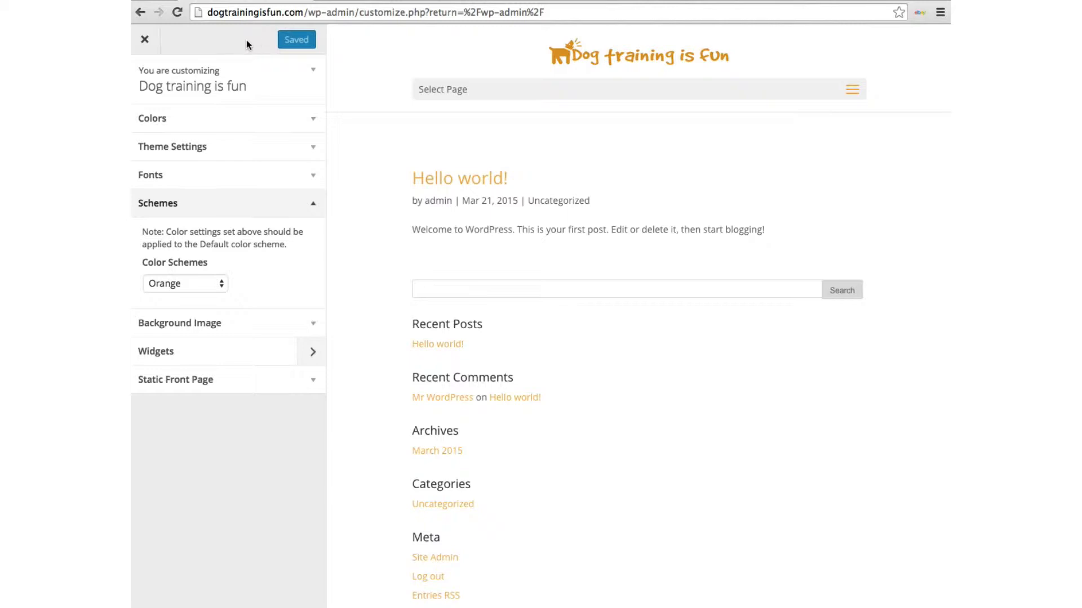
left_click(144, 40)
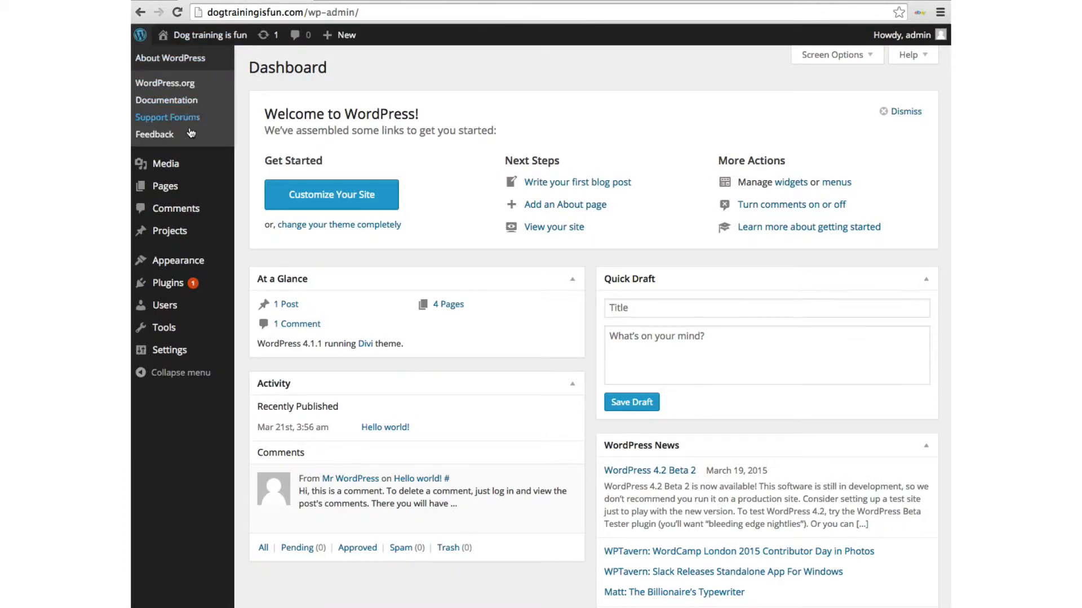
mouse_move(177, 189)
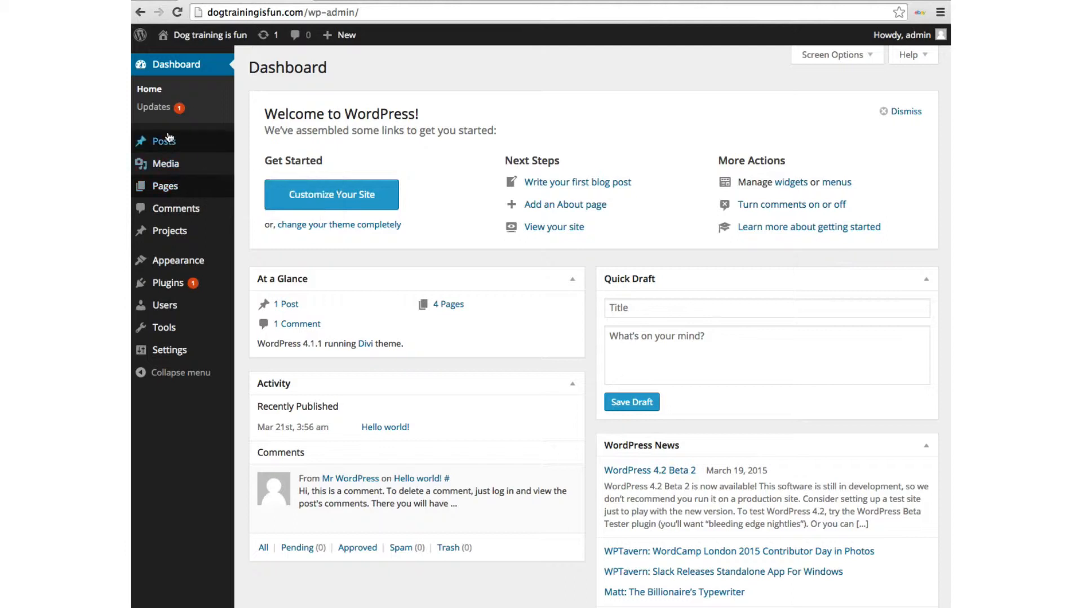
mouse_move(169, 141)
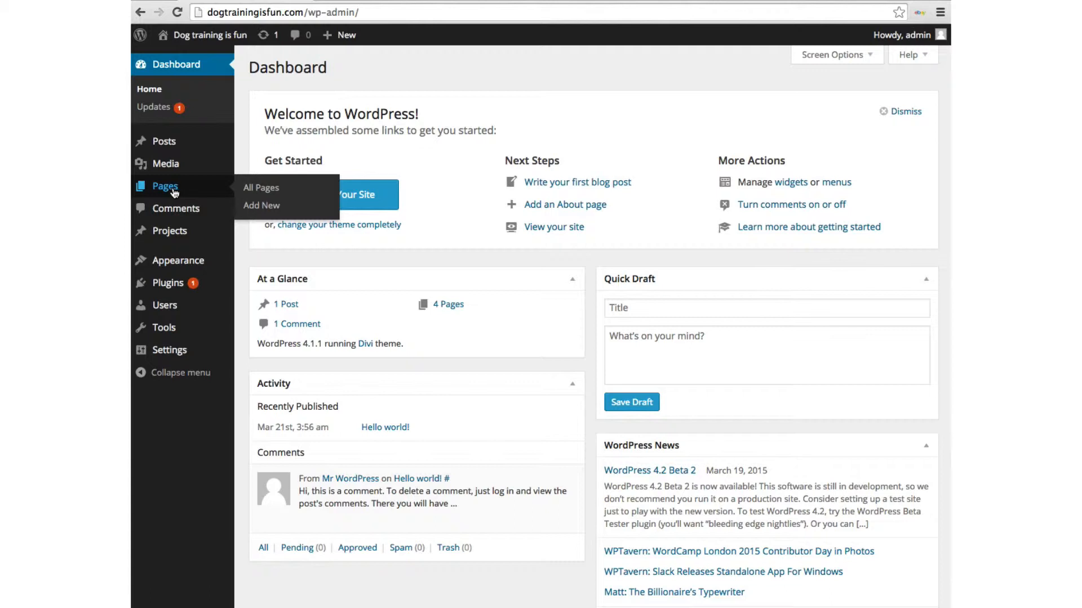
Step: Create a new page titled Home and switch its editor to the Page Builder
left_click(251, 208)
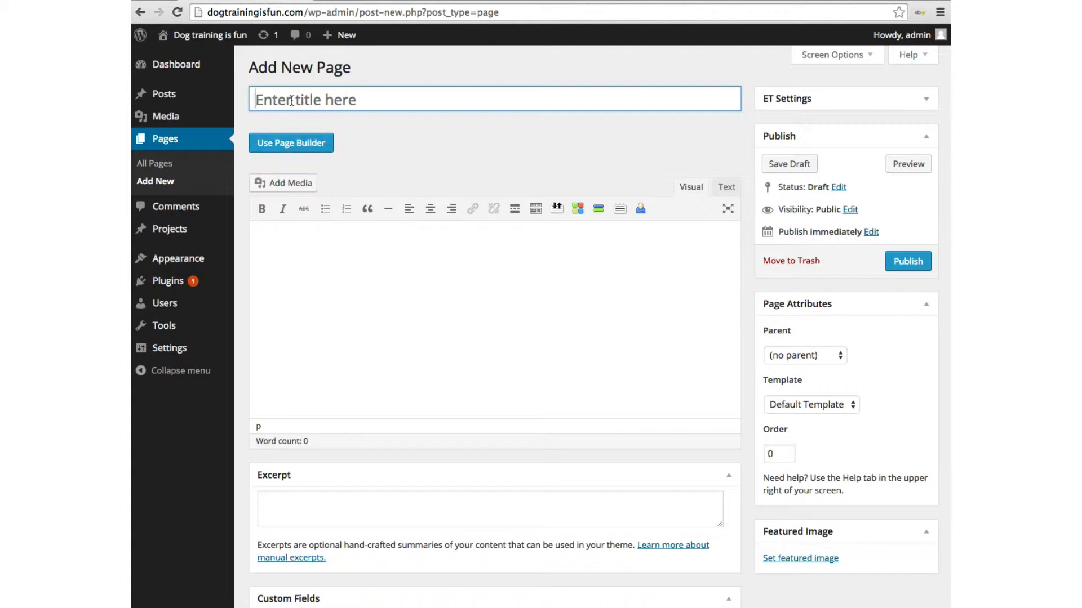
type("Home")
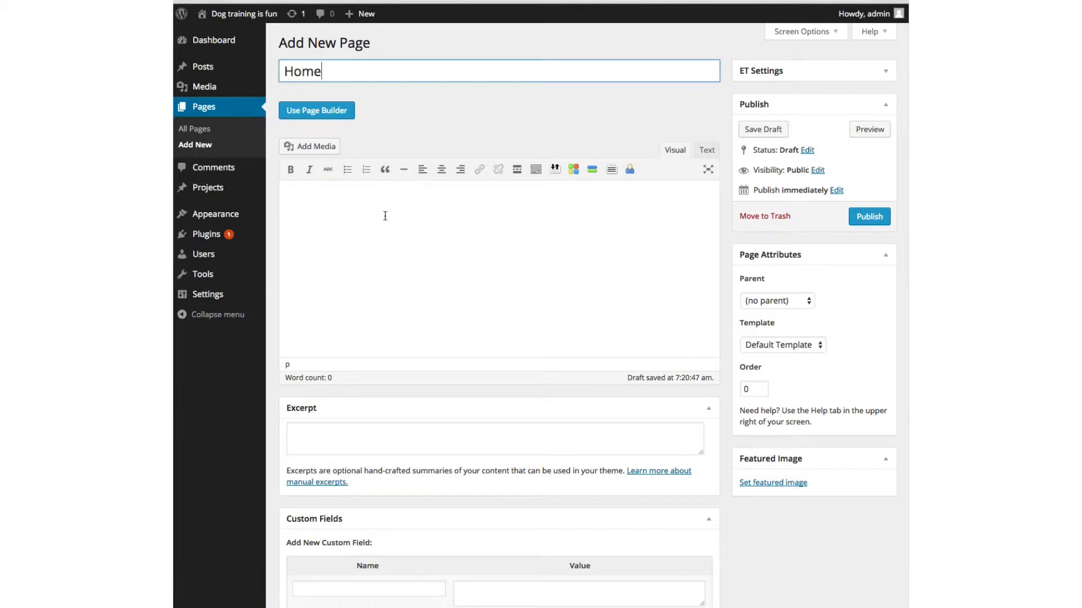
left_click(320, 116)
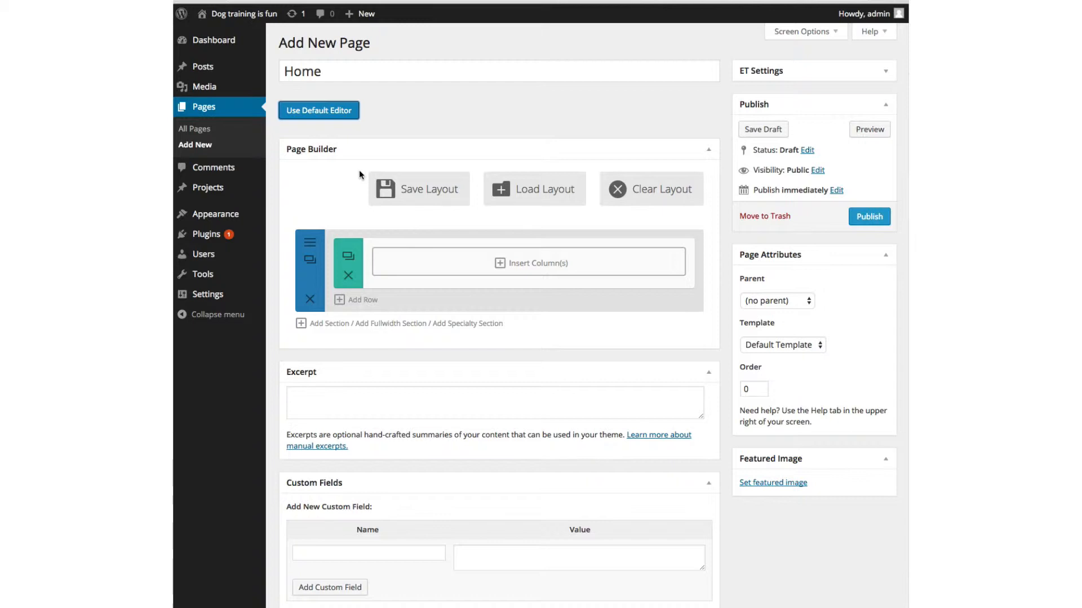
Step: Add a regular section and a fullwidth section, and replace them with the predefined Homepage Basic layout
left_click(347, 326)
left_click(387, 436)
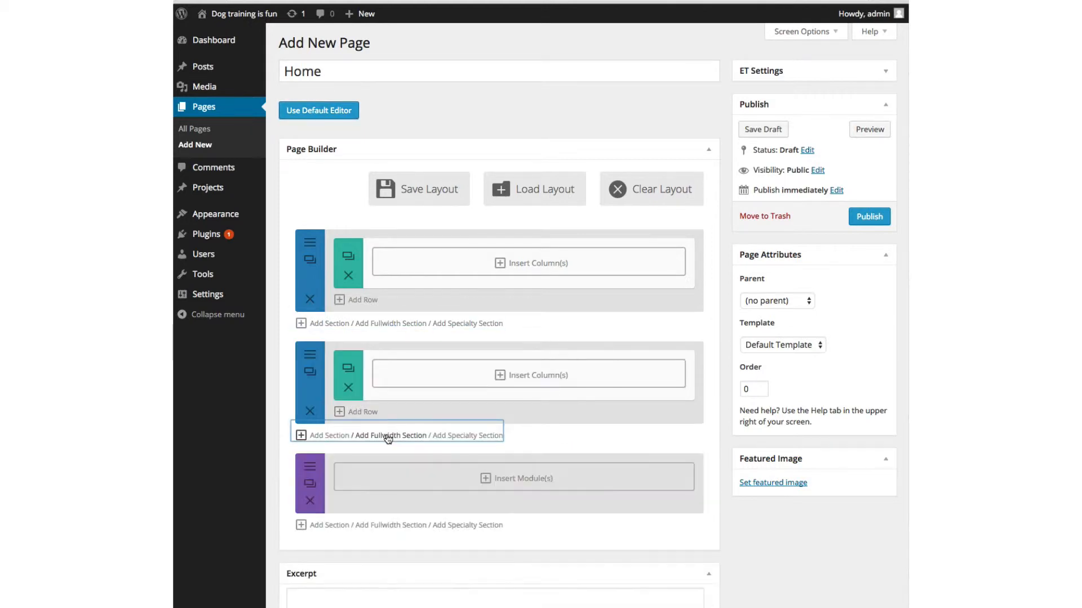
left_click(524, 190)
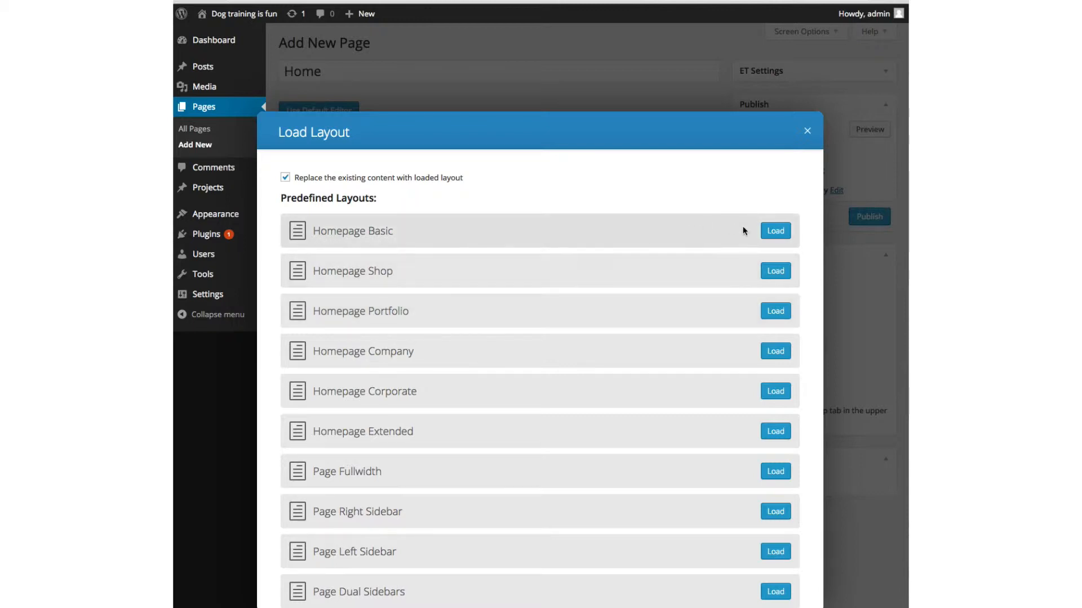
left_click(776, 232)
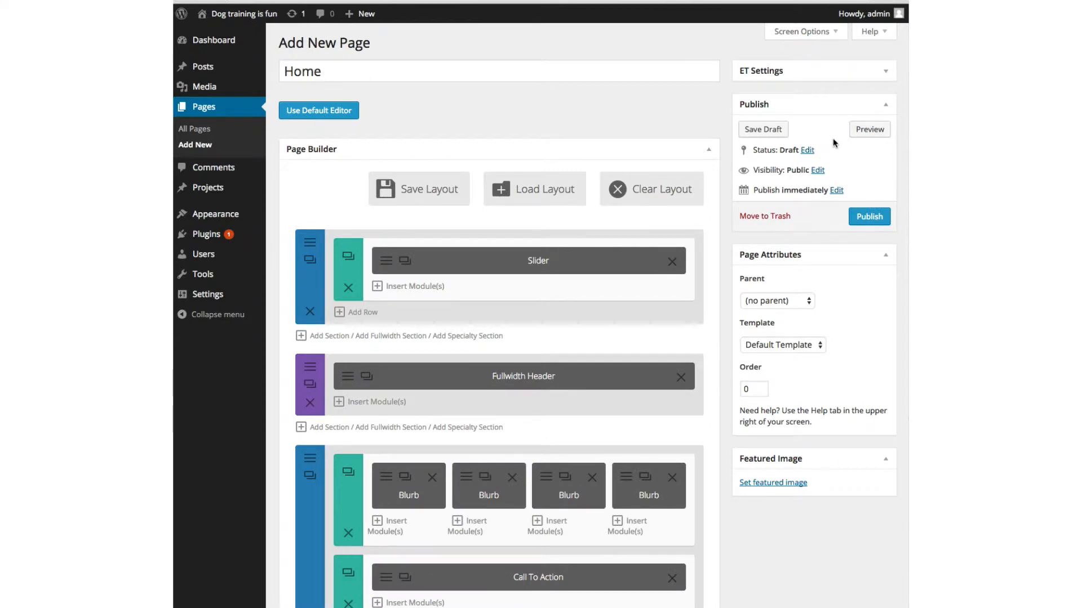
Step: Preview the Home page with the basic layout and look at the Slider module's settings without changing them
left_click(869, 129)
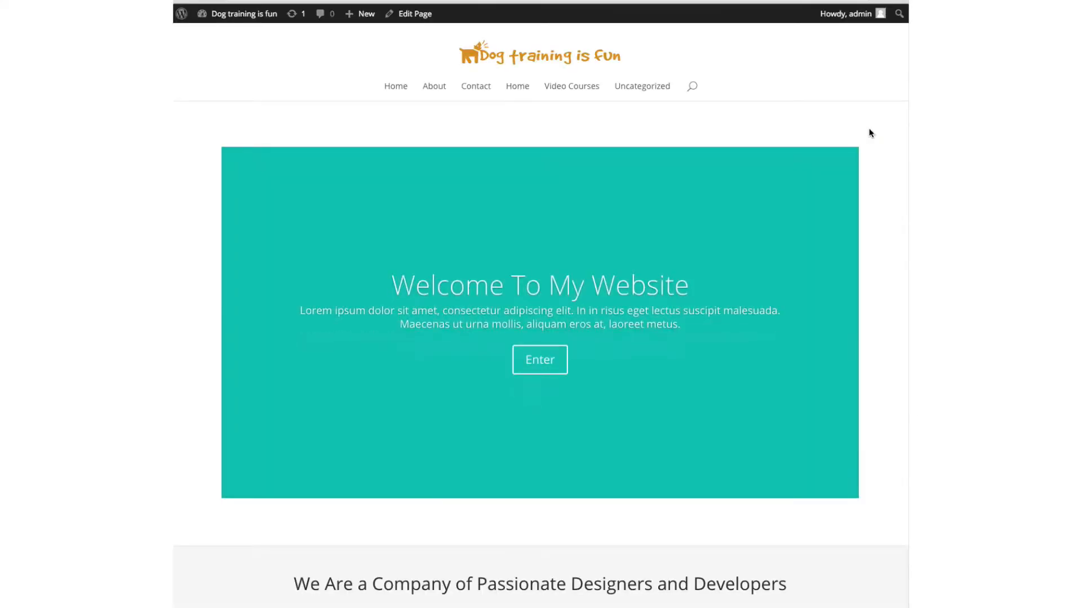
scroll(627, 286, "down", 5)
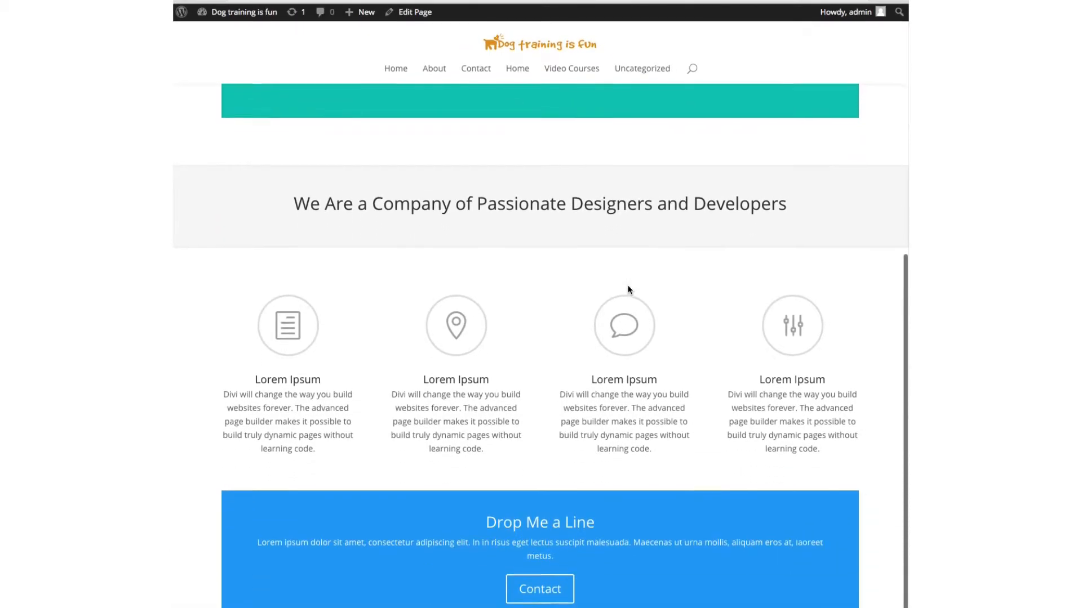
scroll(627, 286, "up", 5)
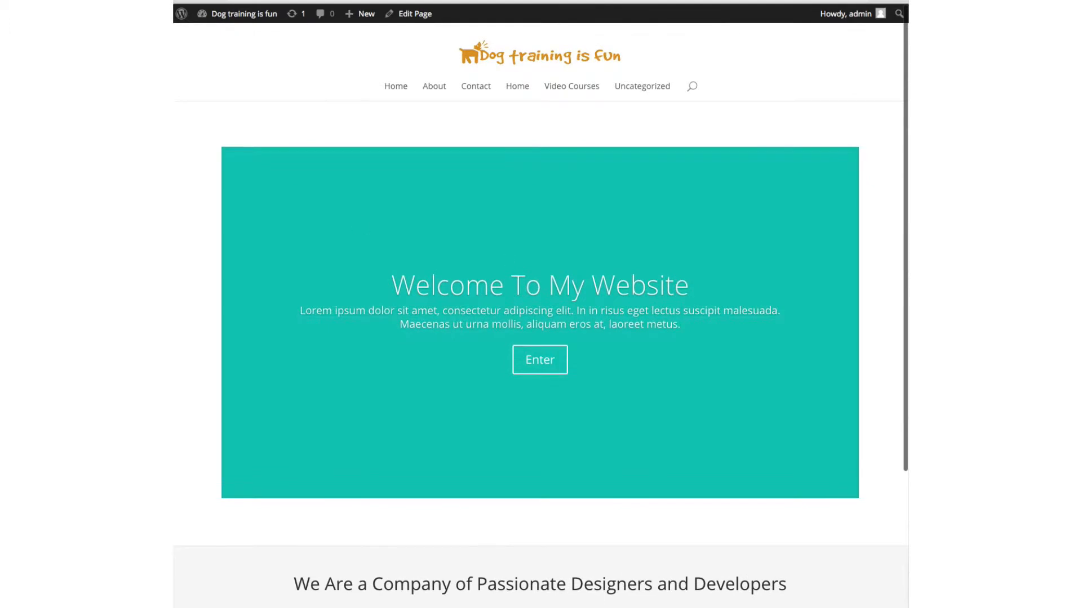
mouse_move(257, 18)
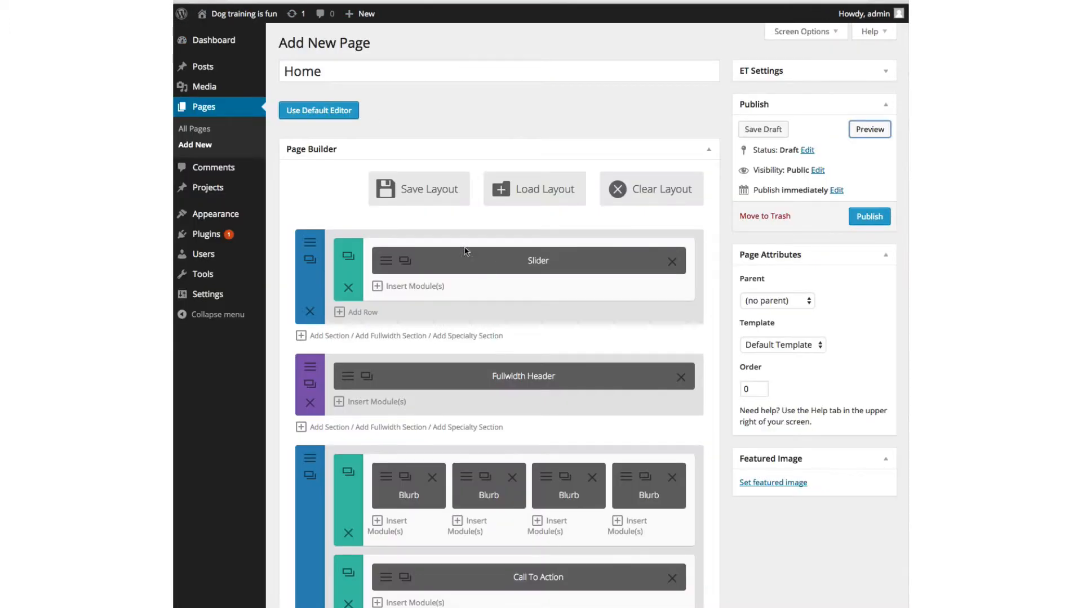
left_click(384, 268)
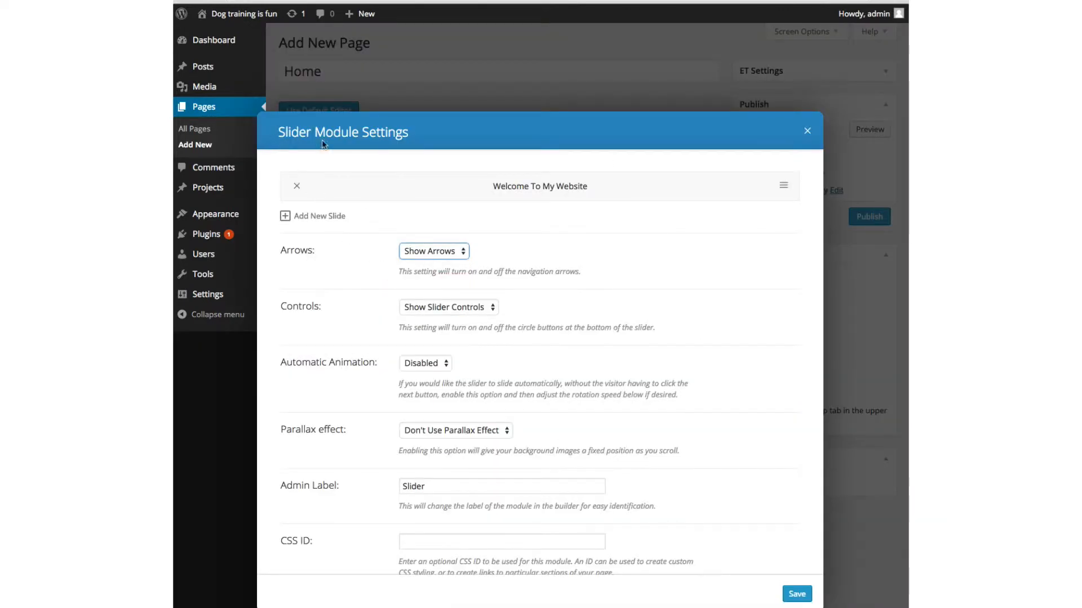
left_click(807, 131)
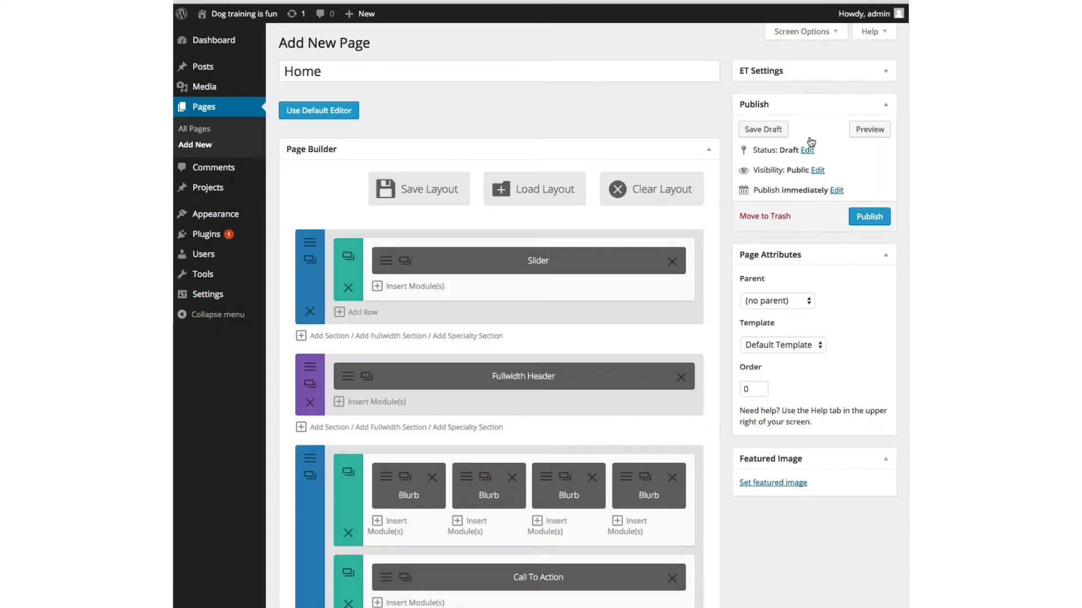
Step: Replace the page content with the predefined Homepage Extended layout
left_click(546, 191)
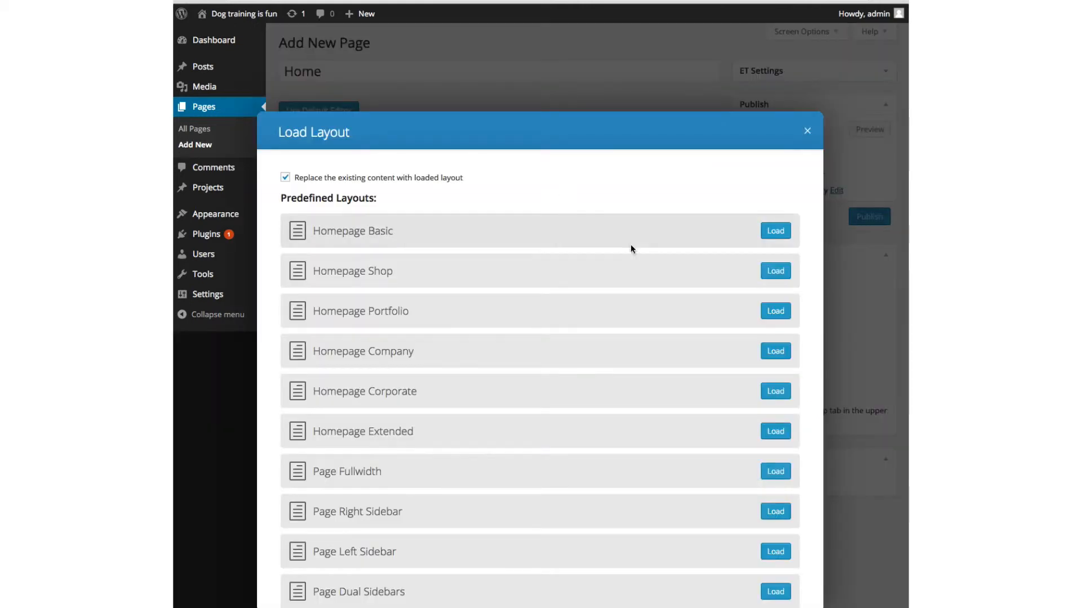
left_click(764, 426)
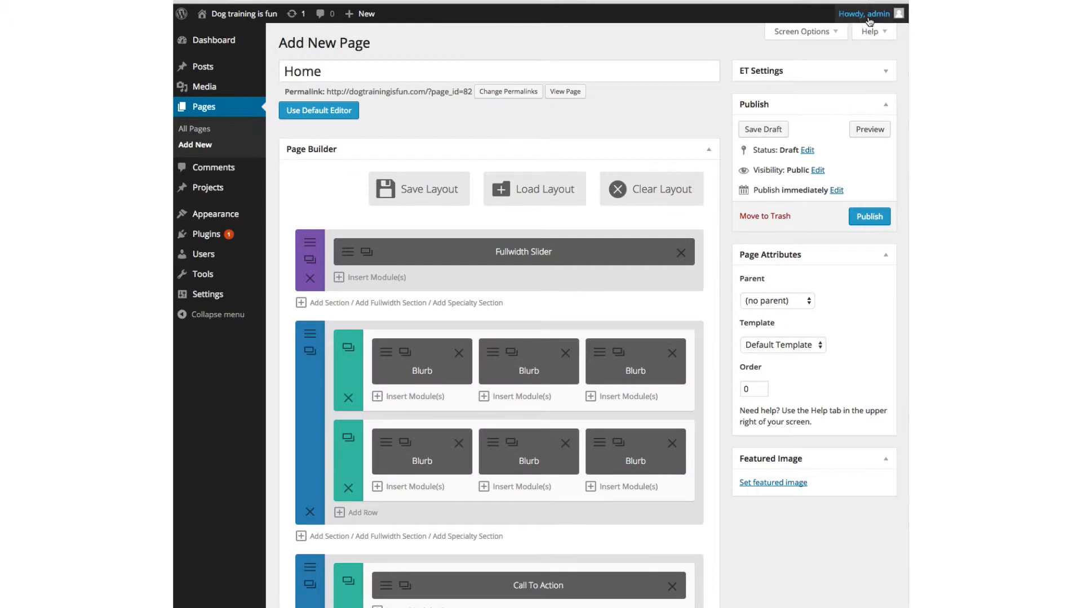
Step: Preview the extended homepage layout and examine its sections from the welcome slider down to the final call to action
left_click(870, 131)
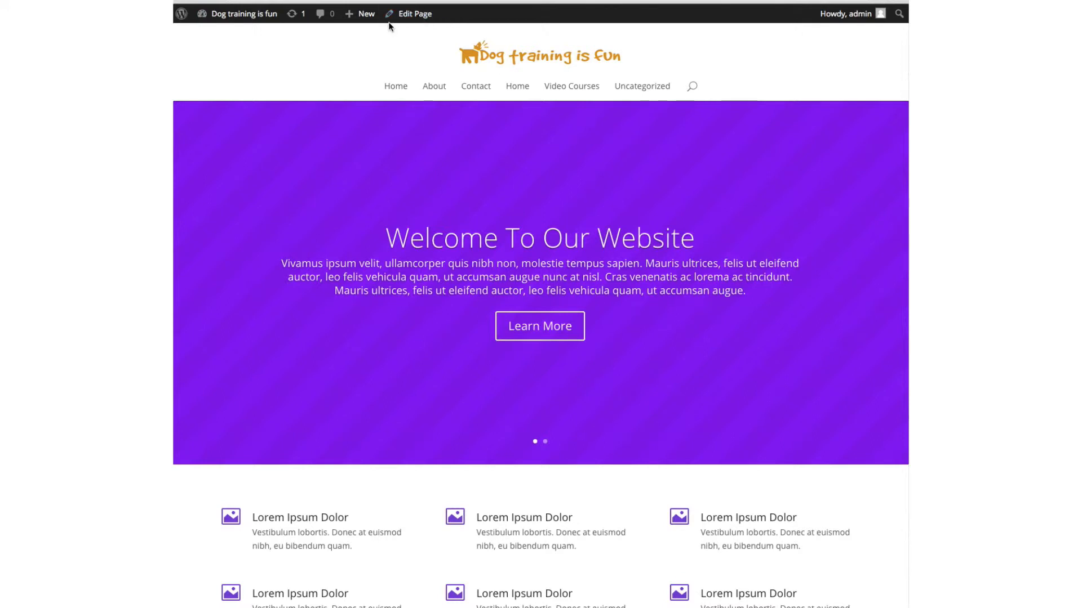
scroll(392, 61, "down", 5)
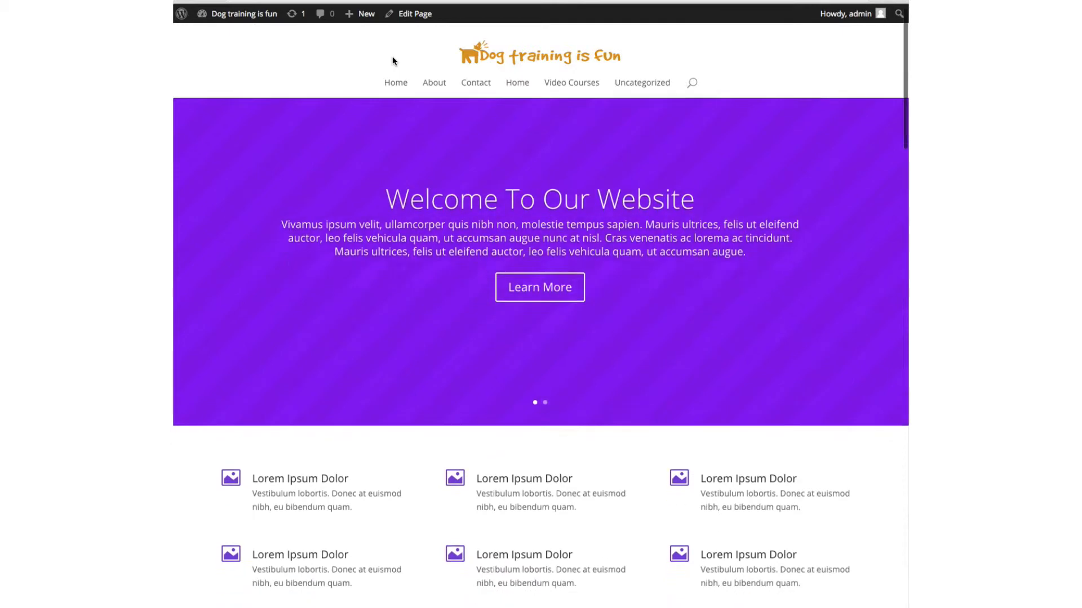
scroll(393, 60, "down", 8)
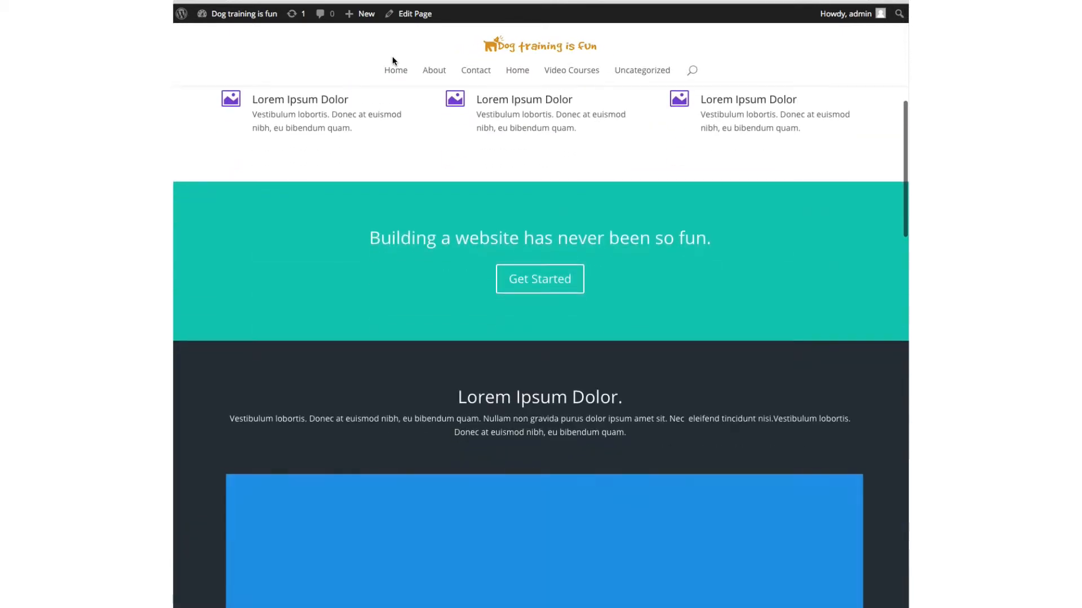
scroll(392, 60, "down", 10)
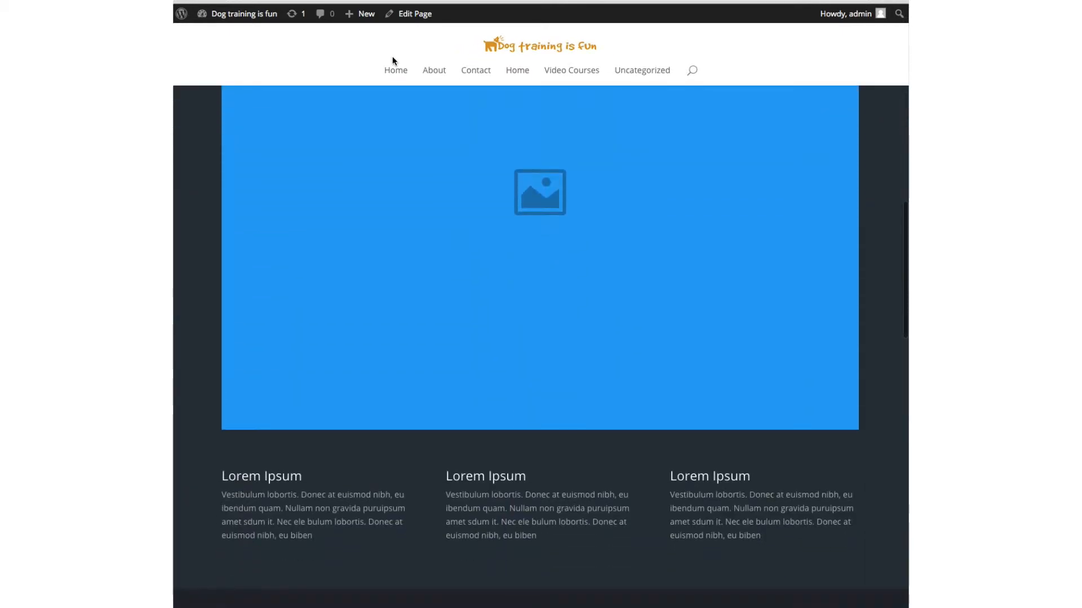
scroll(392, 60, "down", 4)
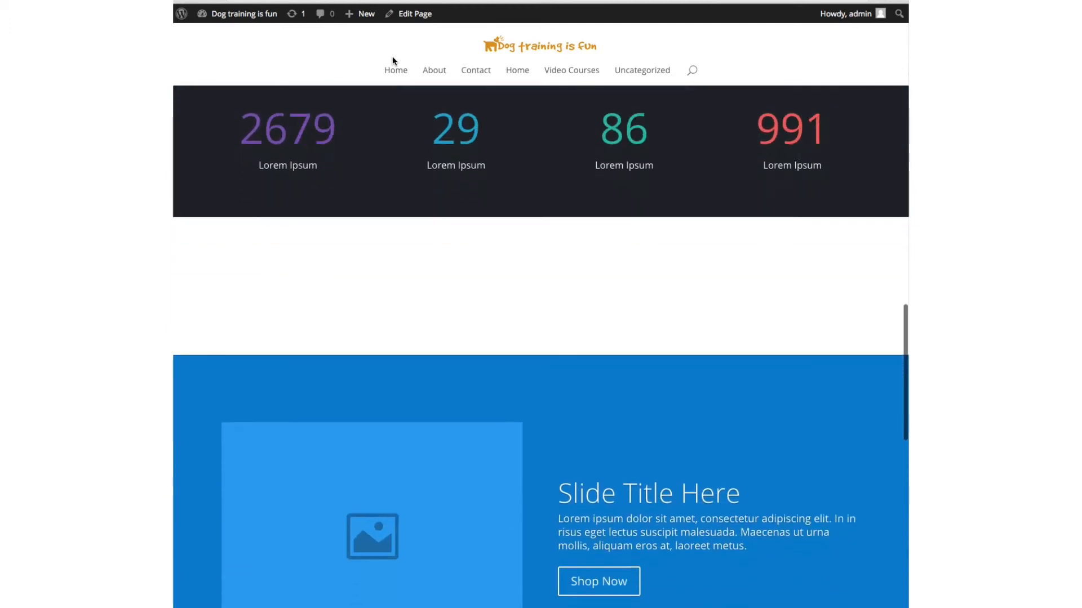
scroll(393, 60, "down", 8)
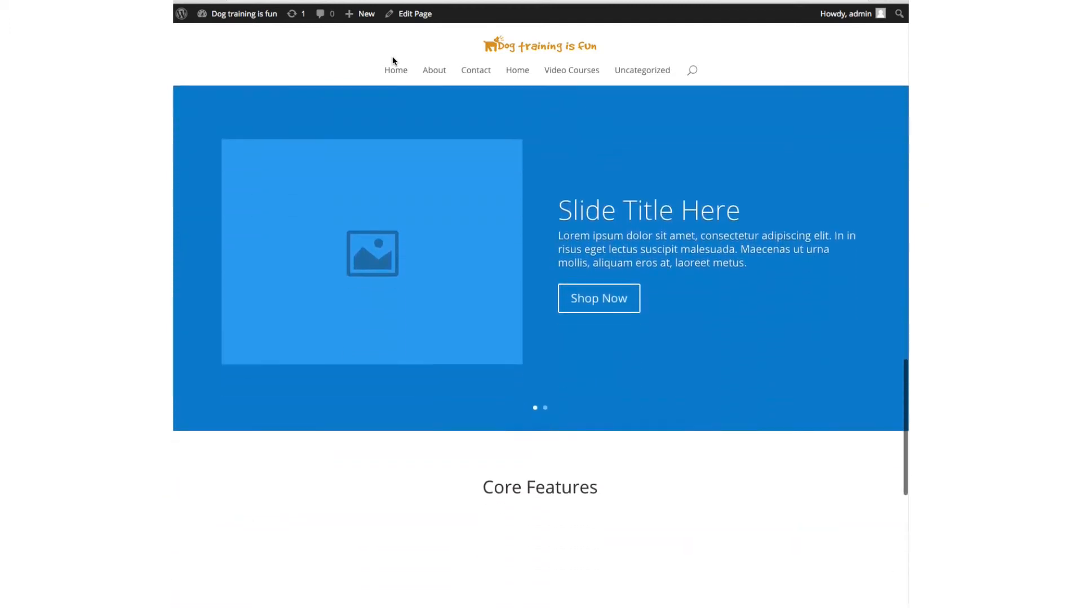
scroll(393, 61, "down", 10)
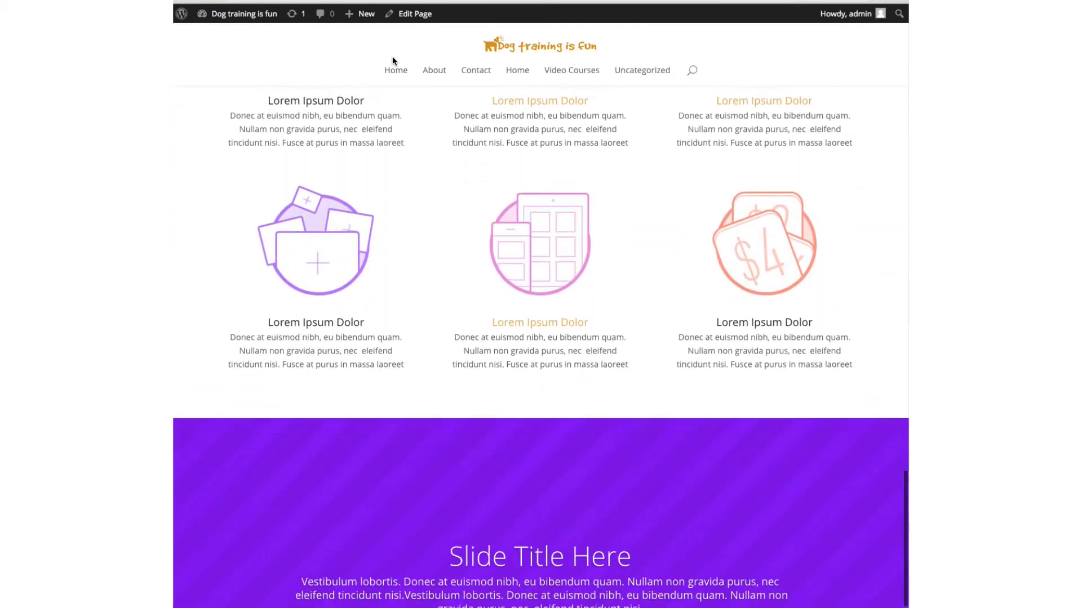
scroll(392, 61, "down", 5)
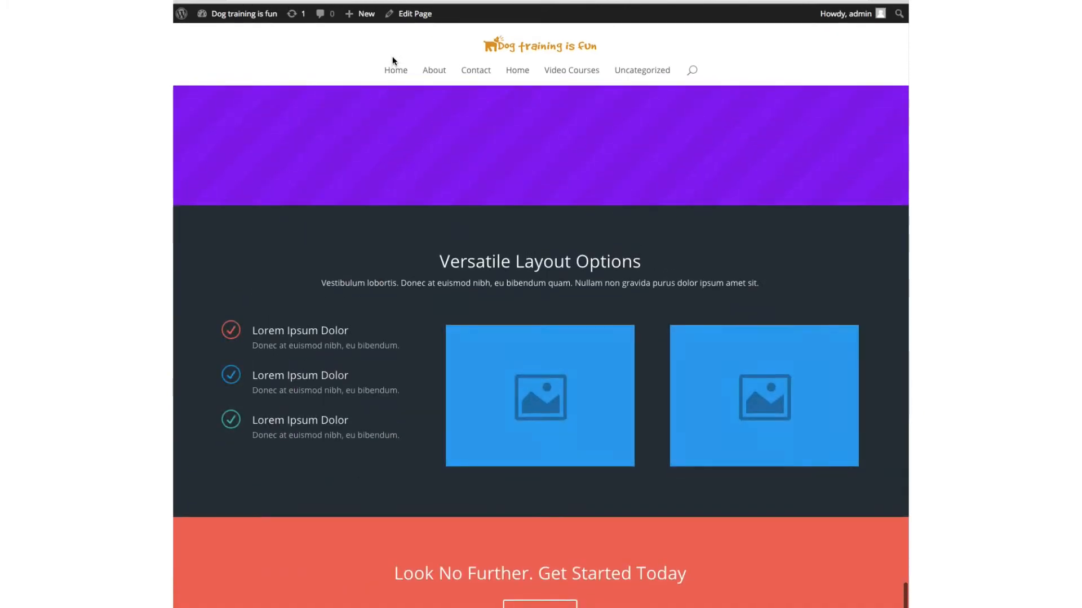
scroll(393, 60, "up", 18)
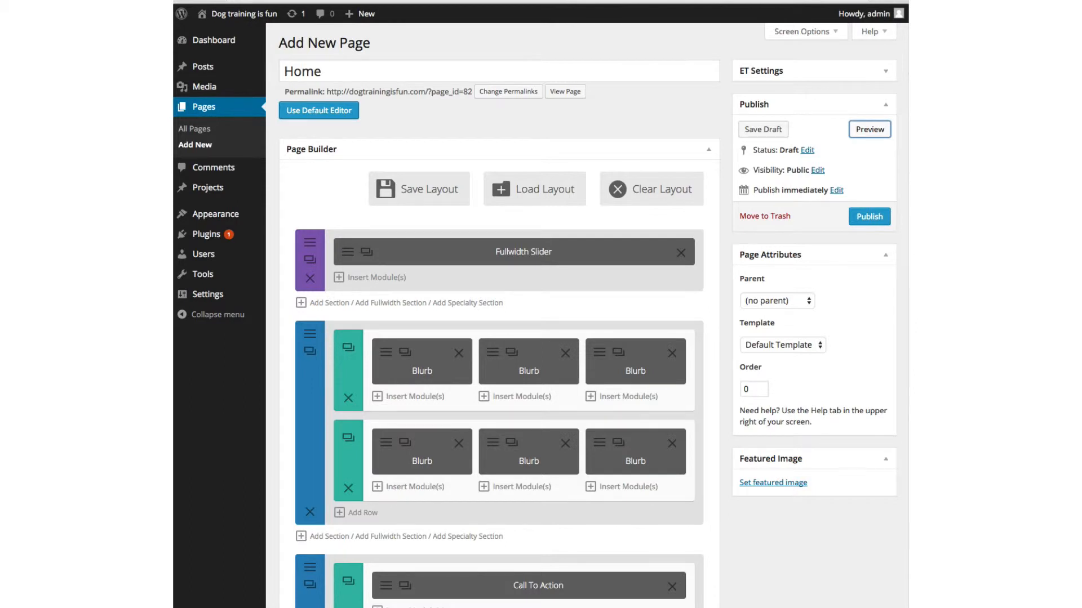
Step: Clear the entire layout from the Page Builder
left_click(648, 196)
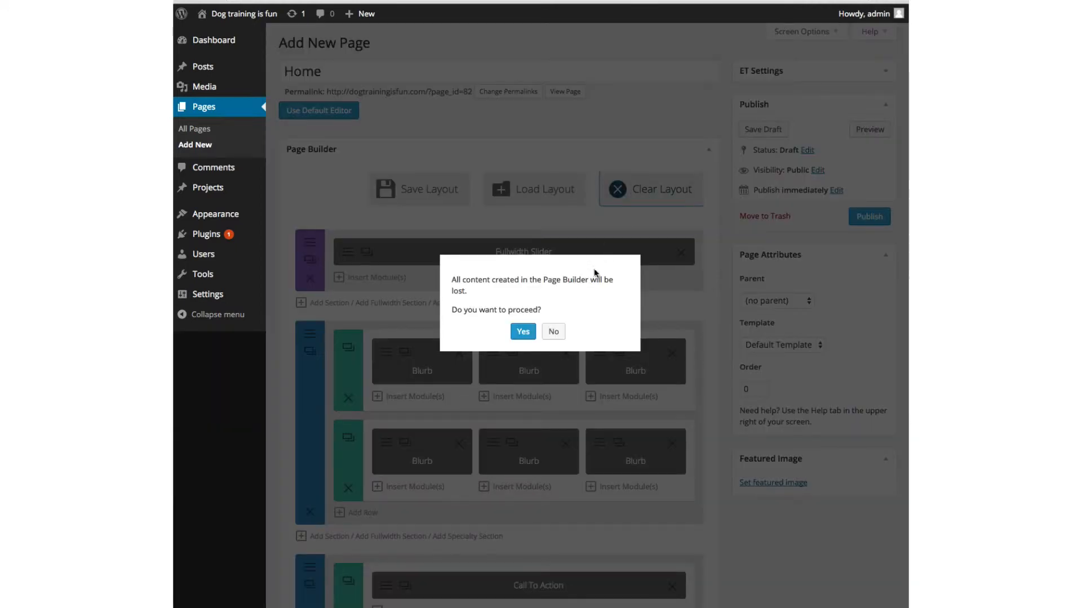
left_click(523, 332)
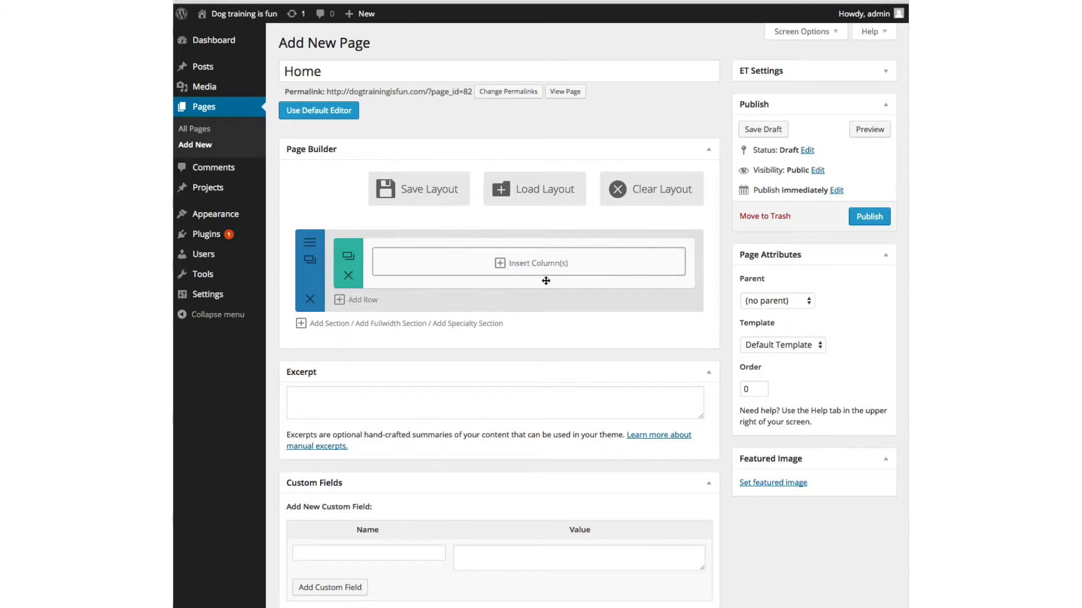
Step: Add a fullwidth section holding a Fullwidth Slider module and create a new slide in it
left_click(410, 326)
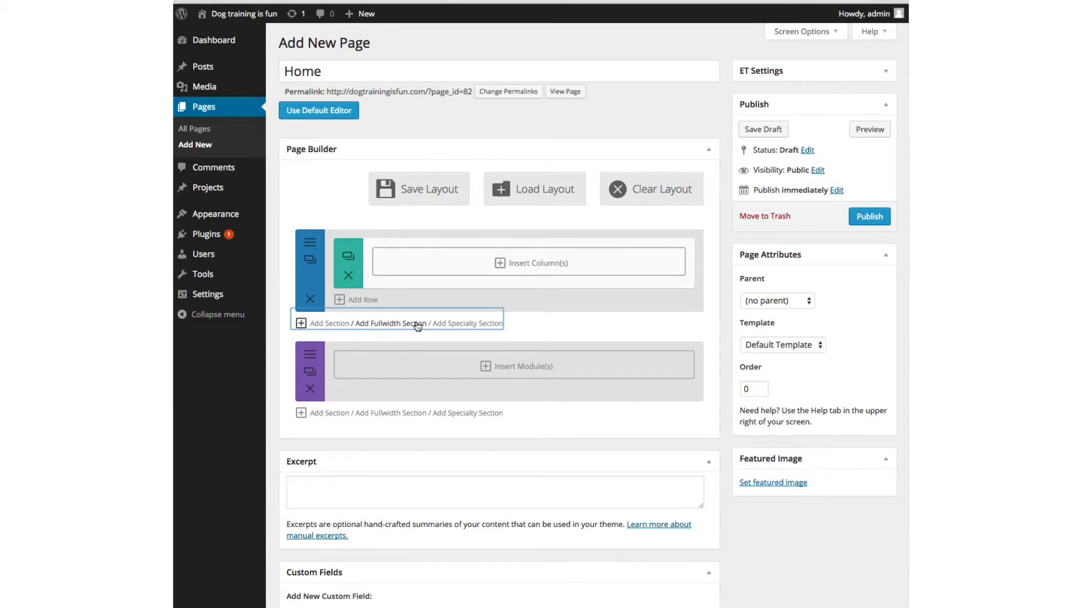
left_click(485, 367)
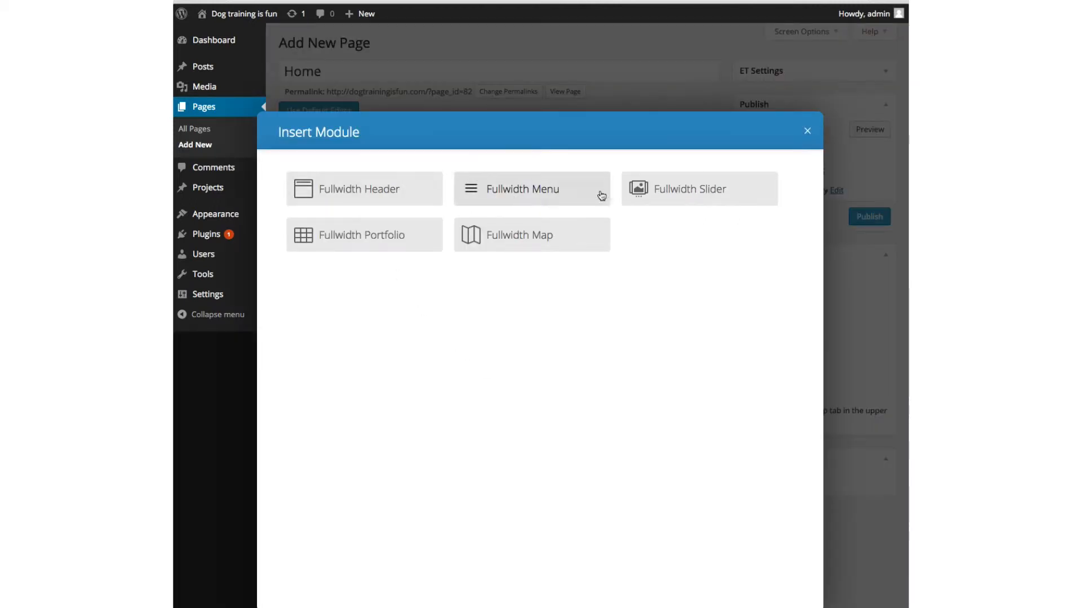
left_click(655, 190)
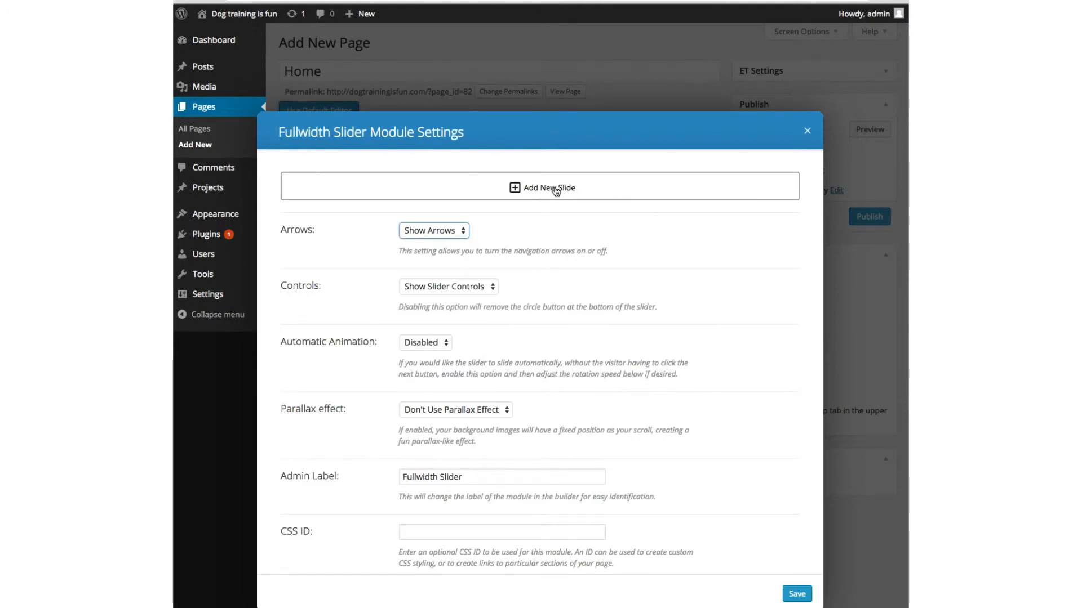
left_click(530, 190)
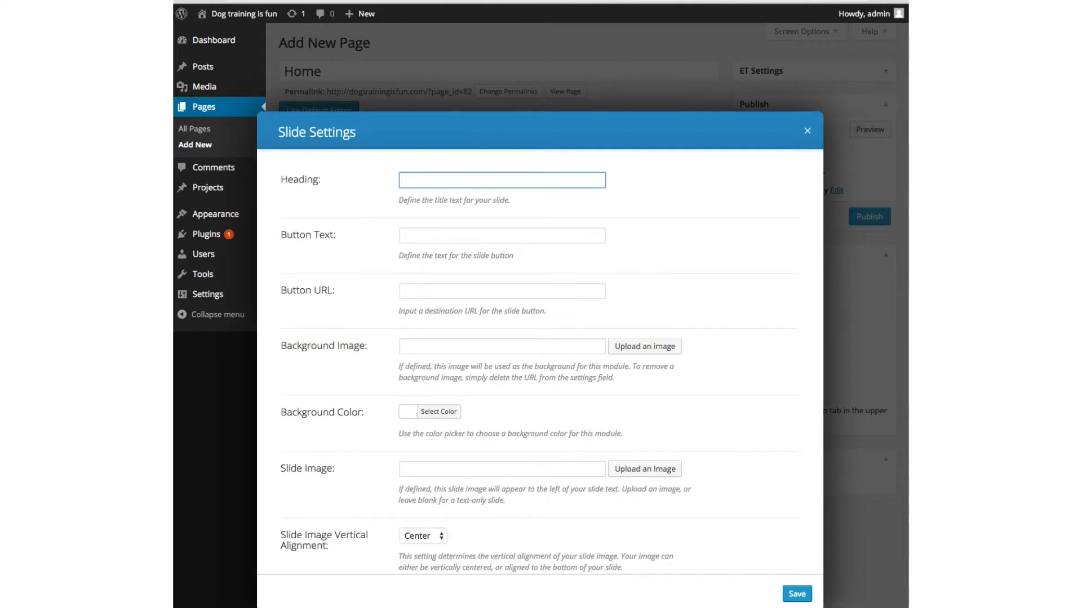
Step: Copy the headline from the notes window and set the slide heading to "A faster, simpler approach to training your dog"
left_click(315, 607)
left_click_drag(196, 208, 0, 194)
scroll(213, 350, "up", 2)
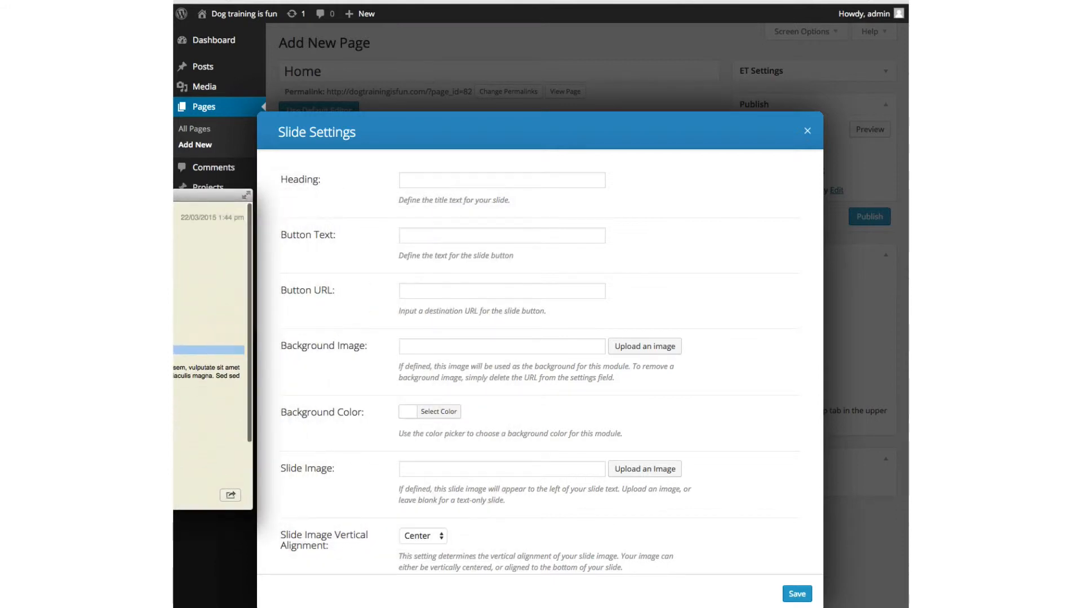
left_click(174, 351)
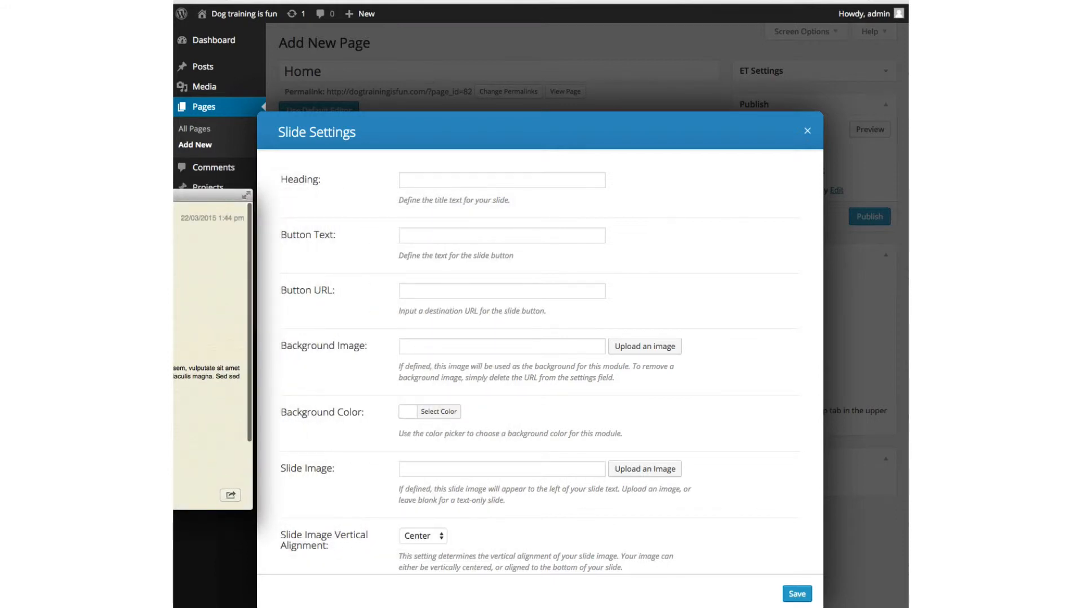
triple_click(175, 253)
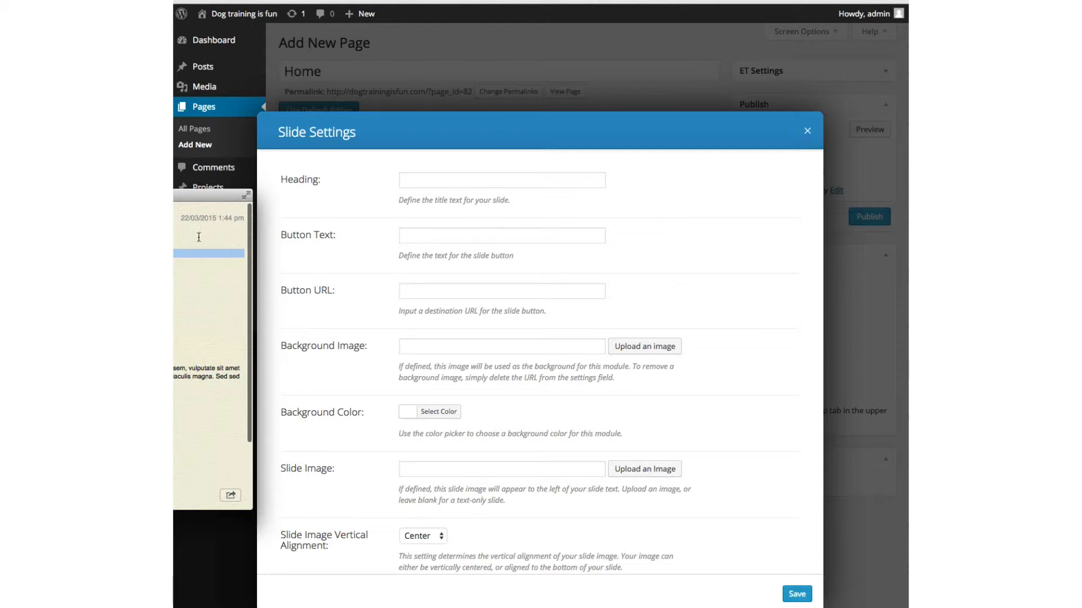
left_click(427, 182)
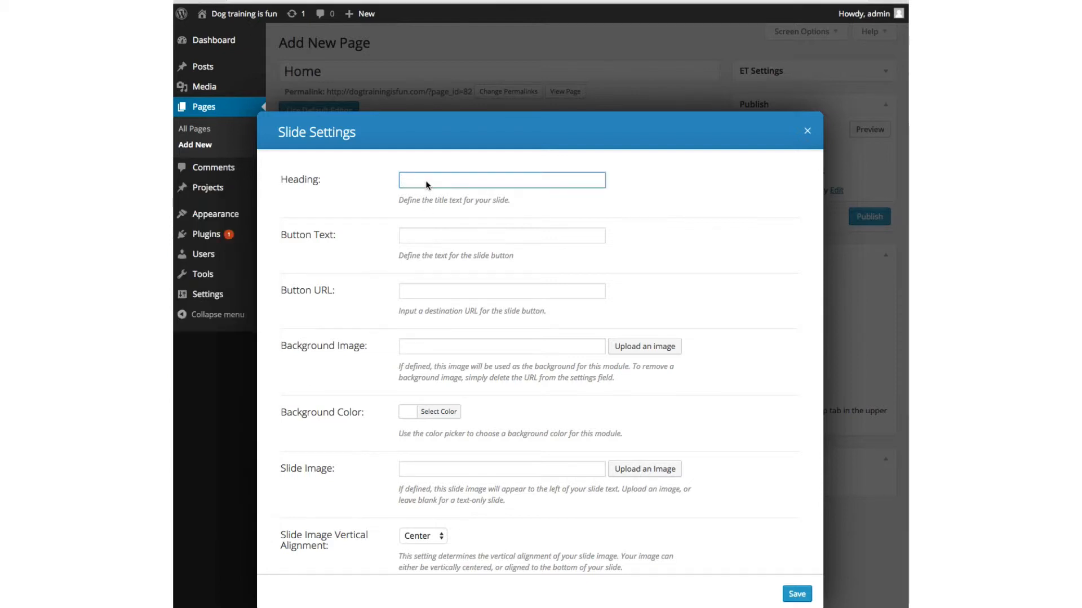
type("A faster, simpler approach to training your dog")
left_click(400, 238)
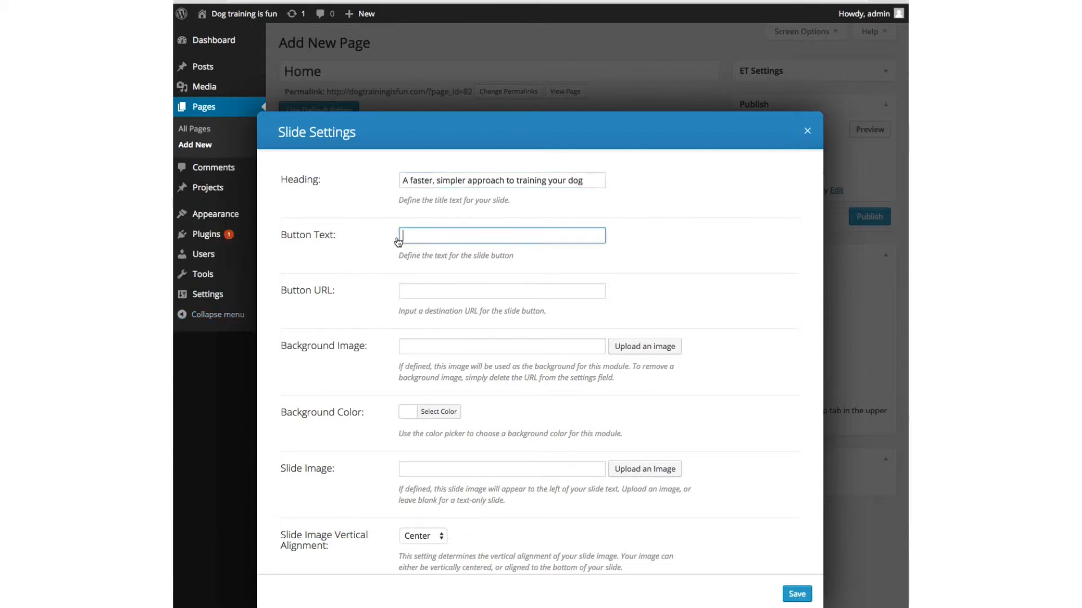
type("Learn more")
key("super+Tab")
triple_click(175, 350)
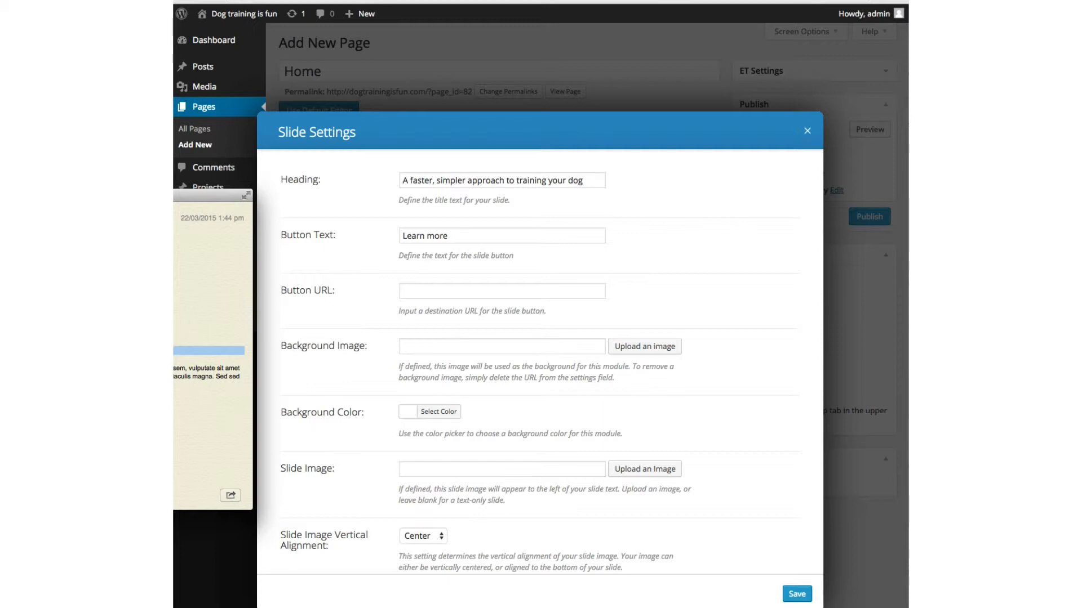
key("super+Tab")
left_click(411, 292)
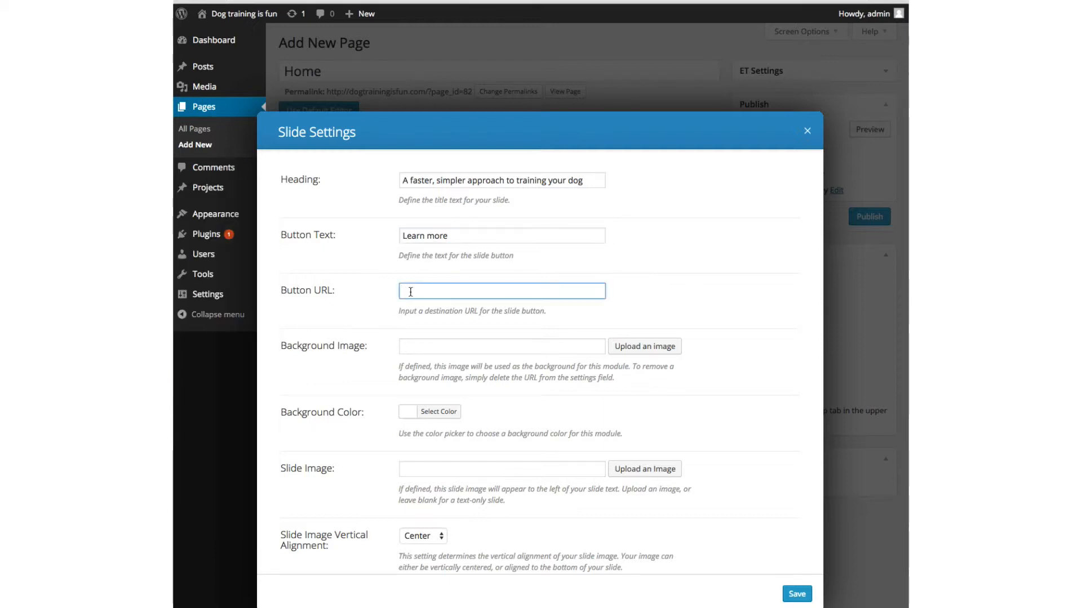
type("http://www.google.com")
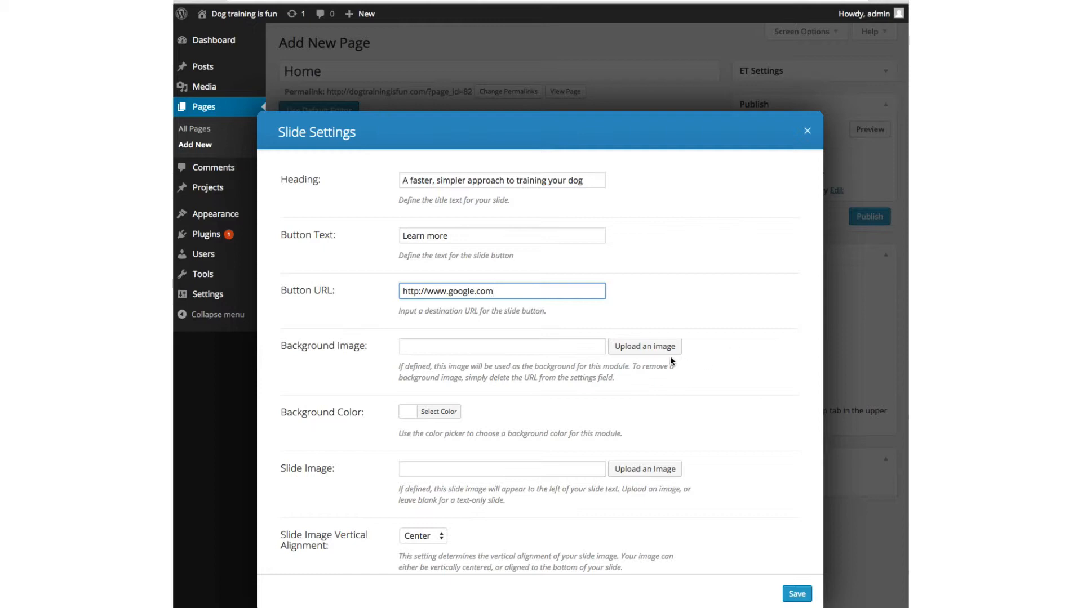
Step: Set the dog-sunset-web image from the media library as the slide's background and save the slide
left_click(656, 347)
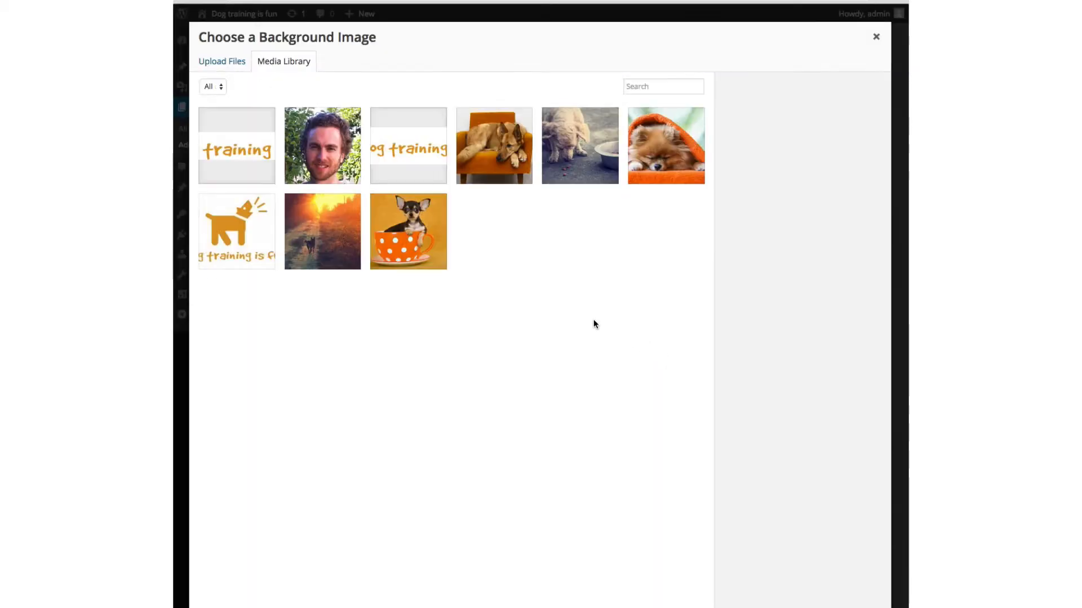
left_click(344, 243)
left_click(848, 607)
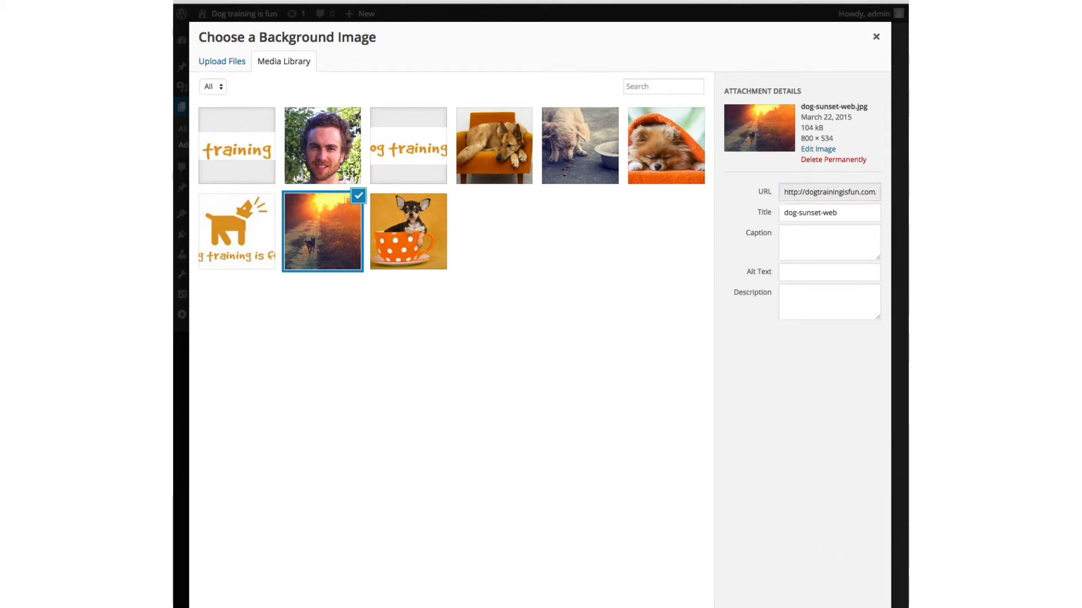
scroll(679, 554, "down", 5)
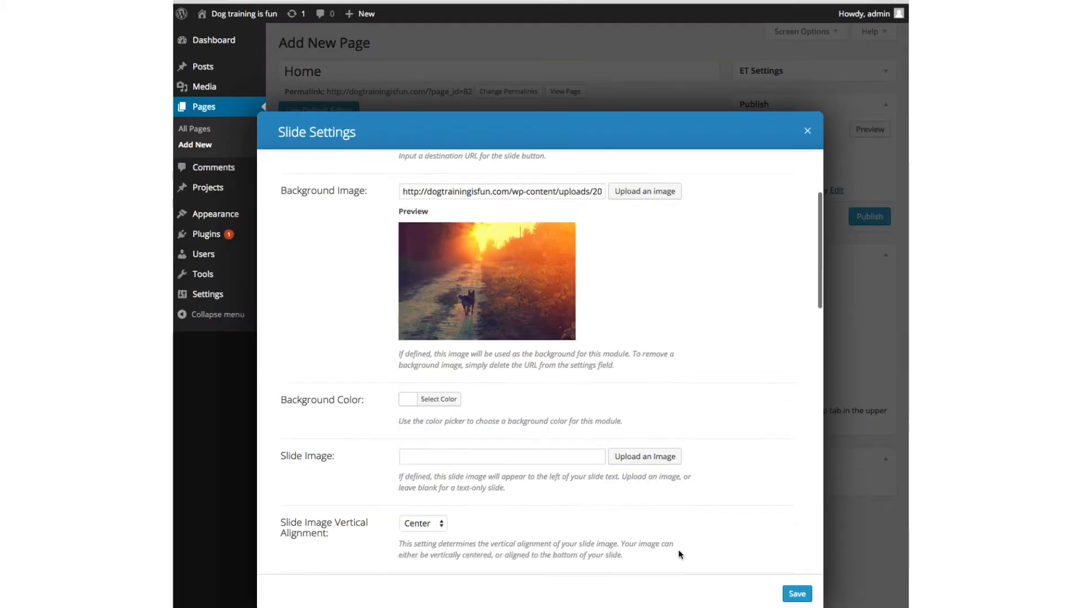
scroll(679, 555, "down", 6)
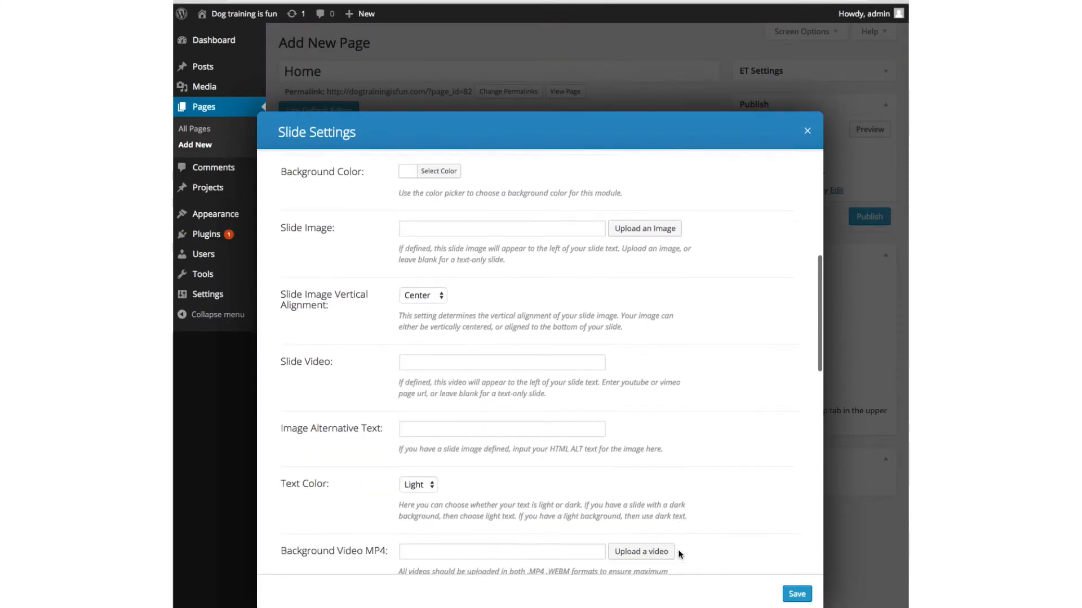
scroll(679, 555, "down", 15)
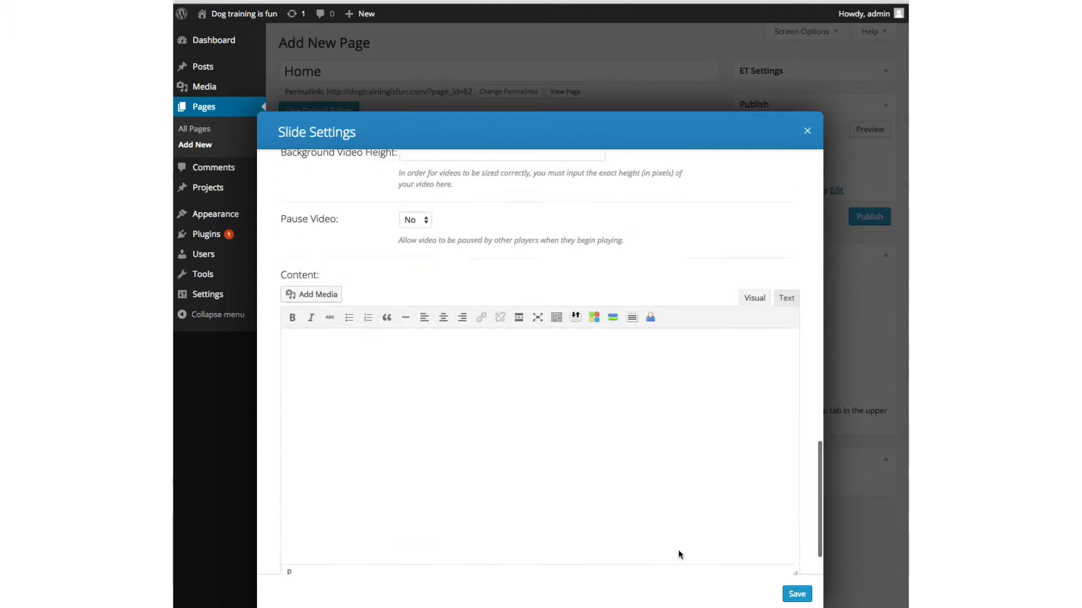
left_click(794, 594)
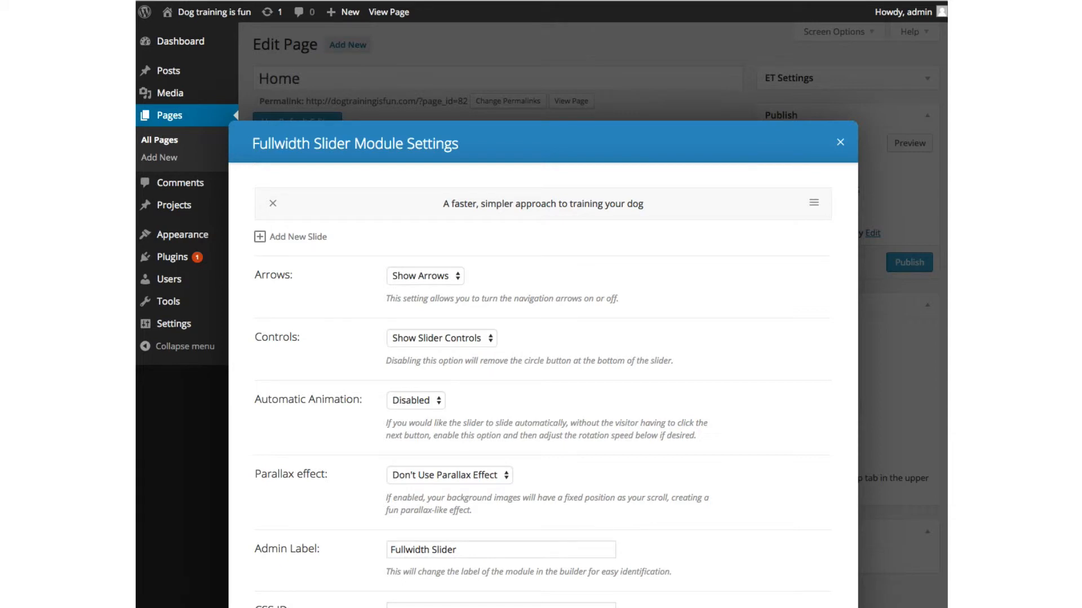
Step: Add a second slide to the slider with the heading "New techniques for training puppies", copied from the notes window
left_click(300, 240)
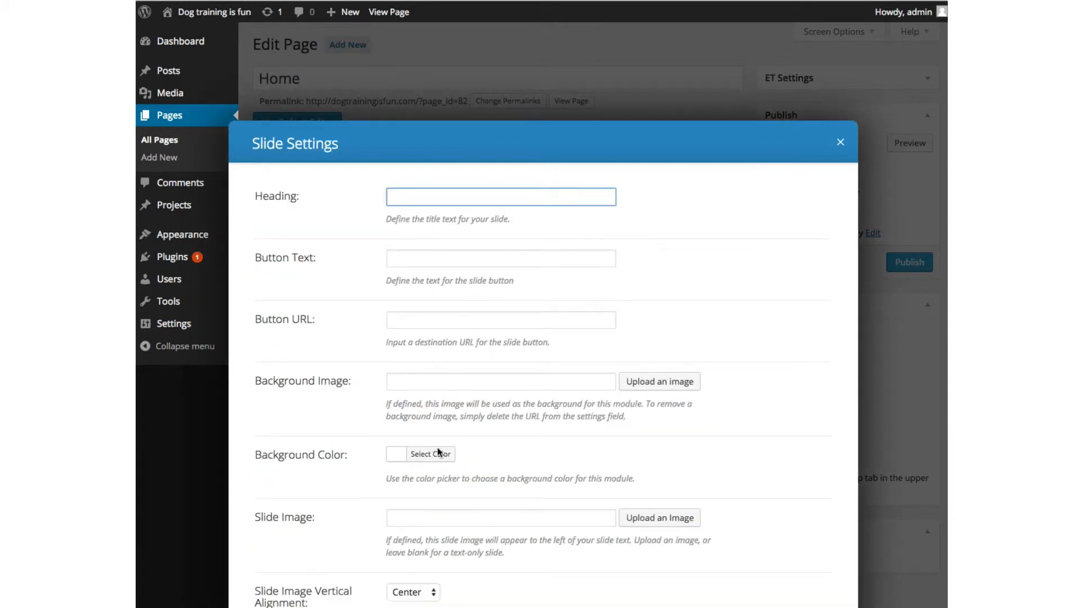
key("super+Tab")
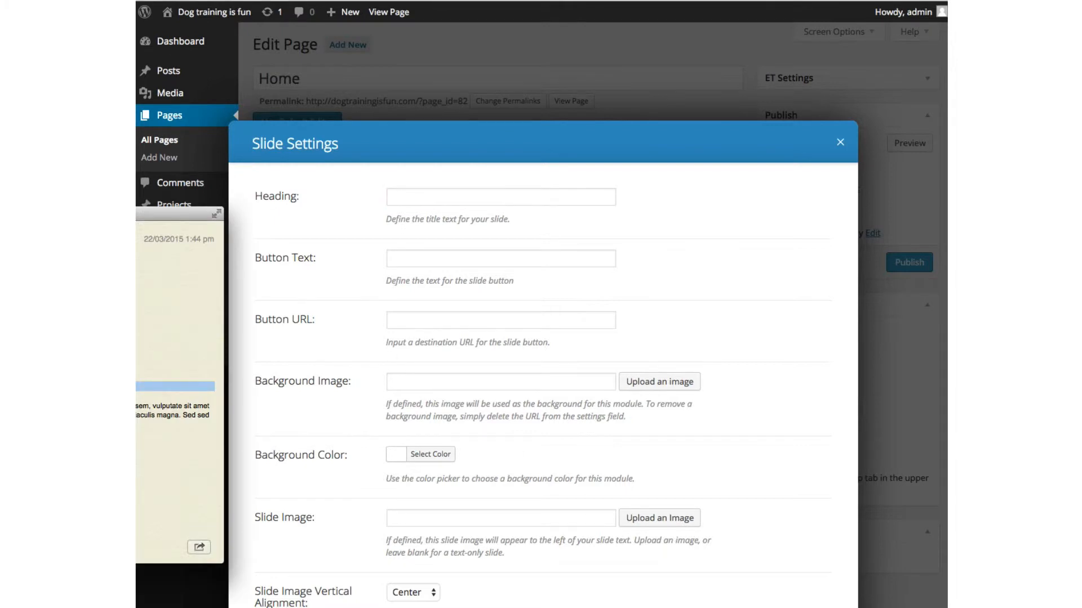
triple_click(138, 308)
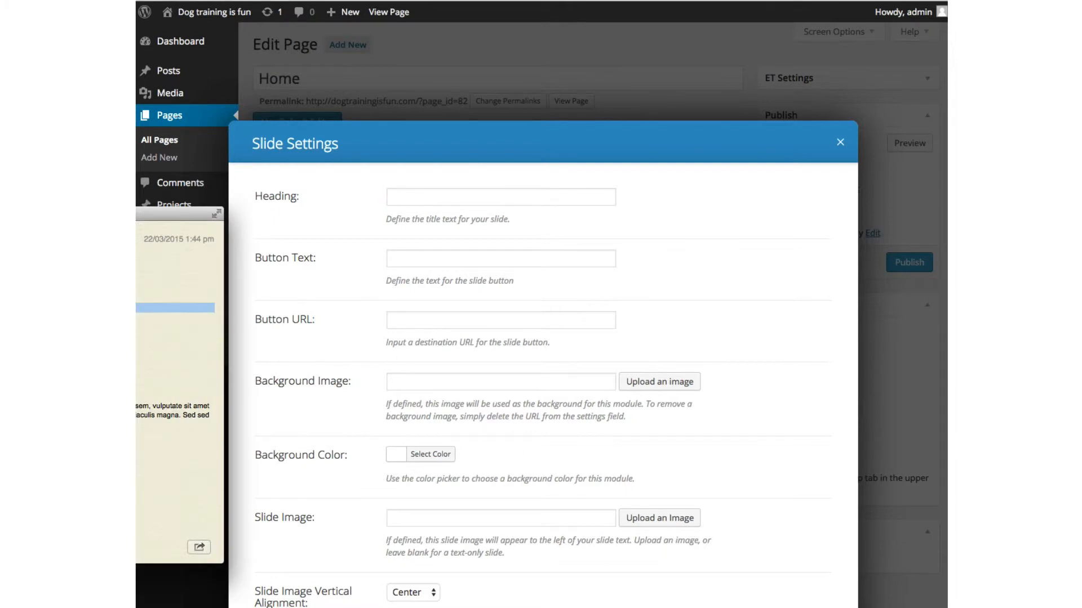
left_click(397, 206)
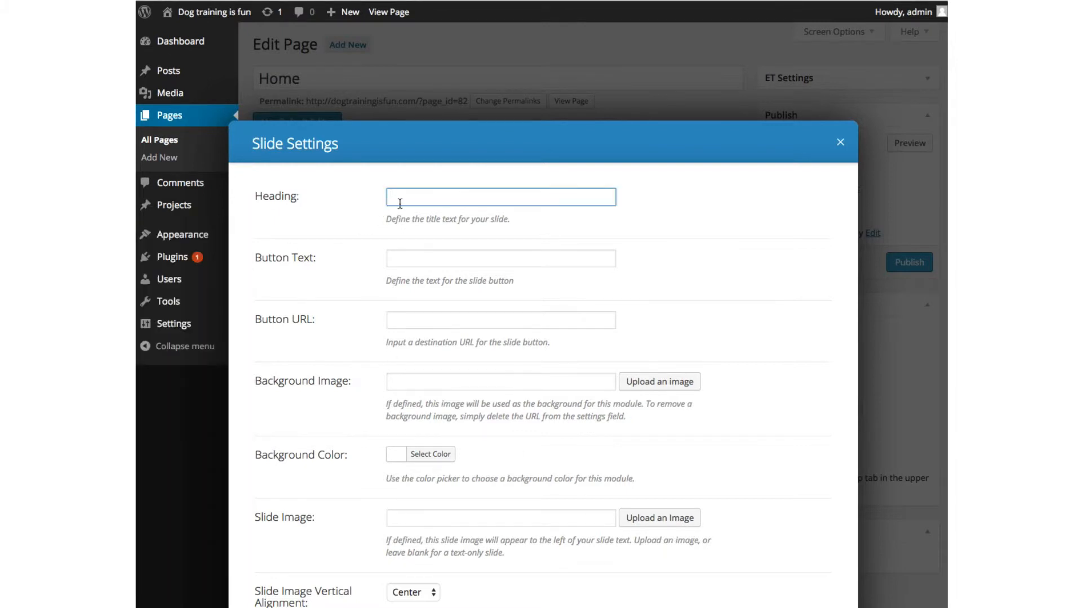
type("New techniques for training puppies")
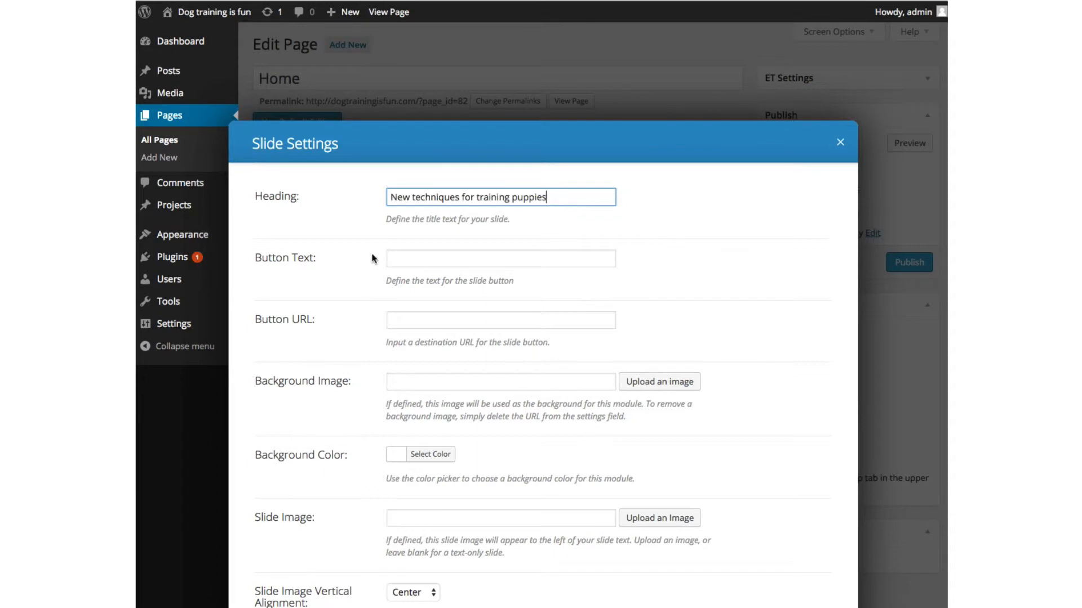
left_click(426, 253)
type("Learn ")
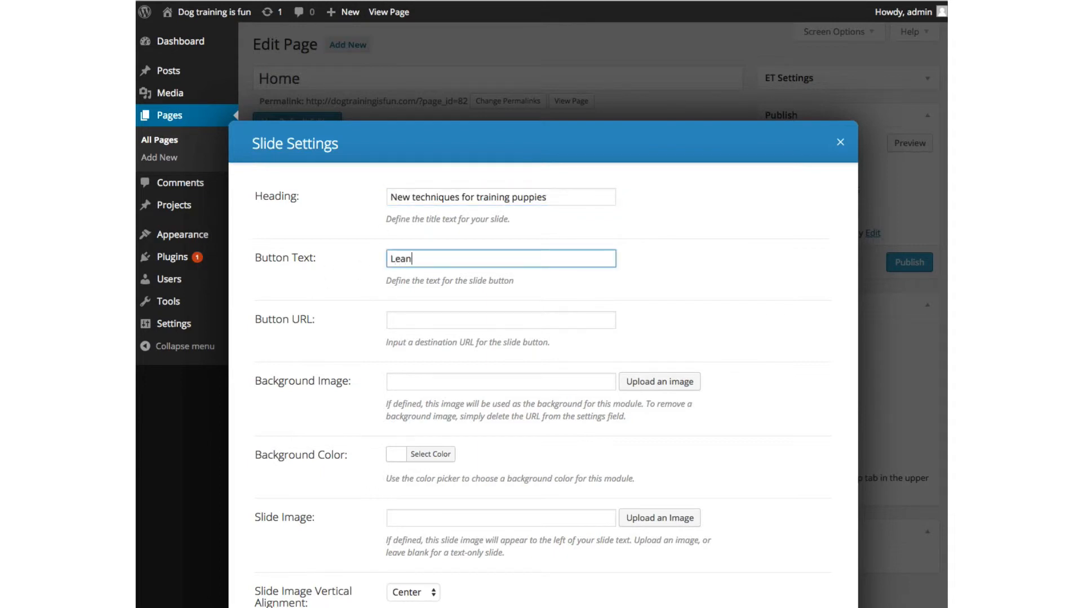
type("more")
left_click(137, 387)
triple_click(137, 387)
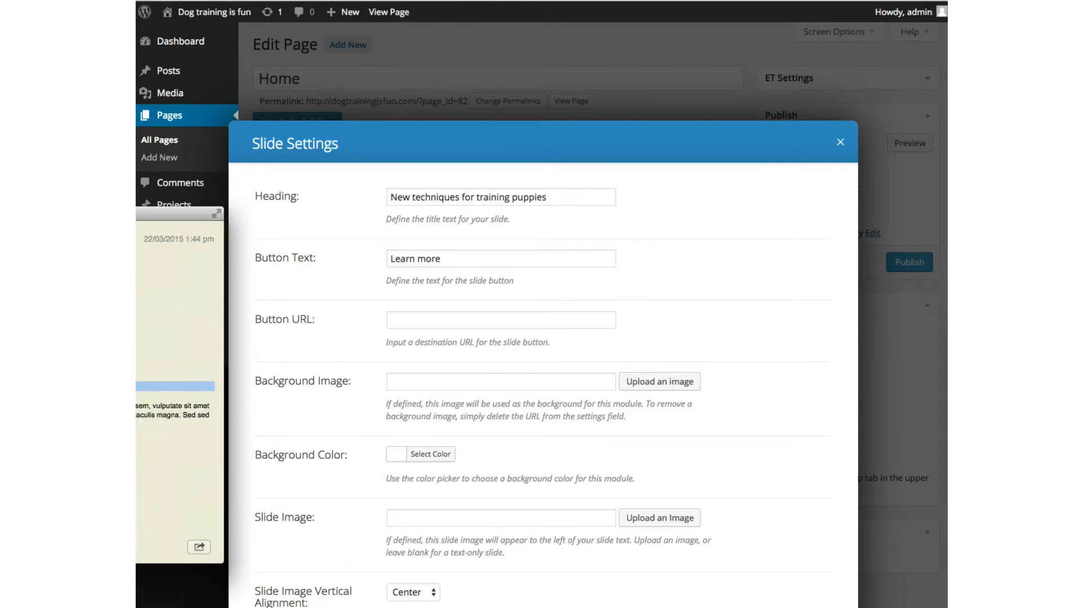
left_click(444, 323)
left_click(446, 321)
type("http://www.google.com")
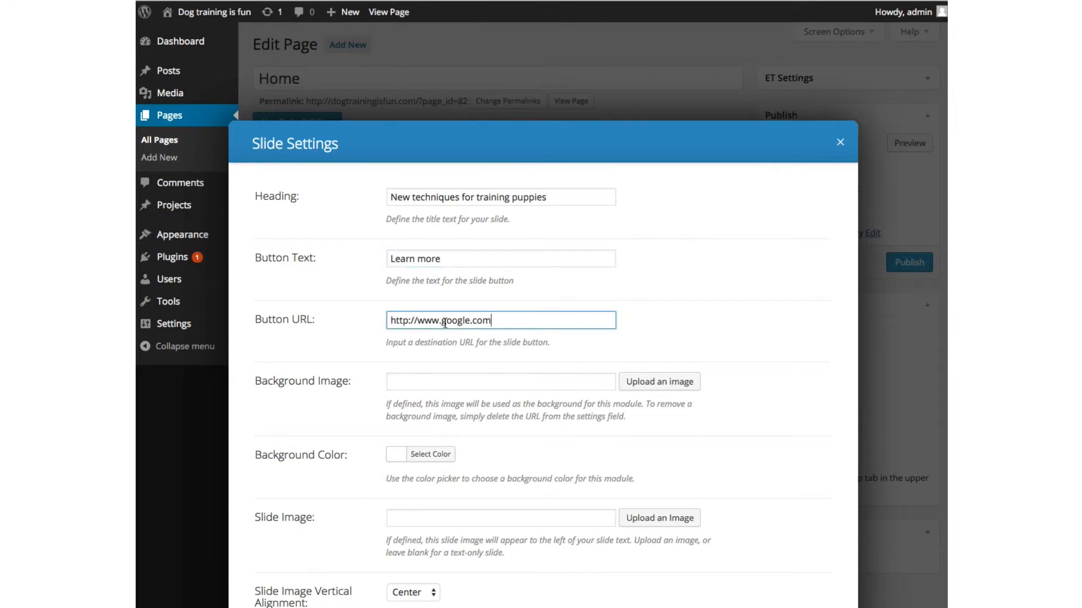
Step: Set the puppies slide's background color to the orange preset #dd9933
scroll(443, 391, "down", 1)
scroll(442, 391, "down", 2)
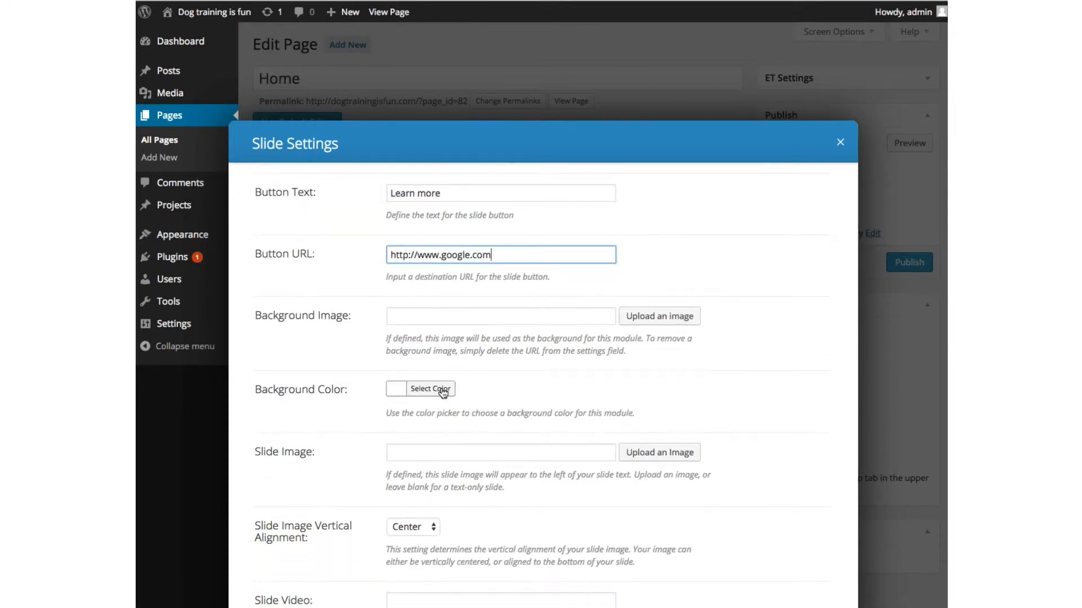
left_click(419, 390)
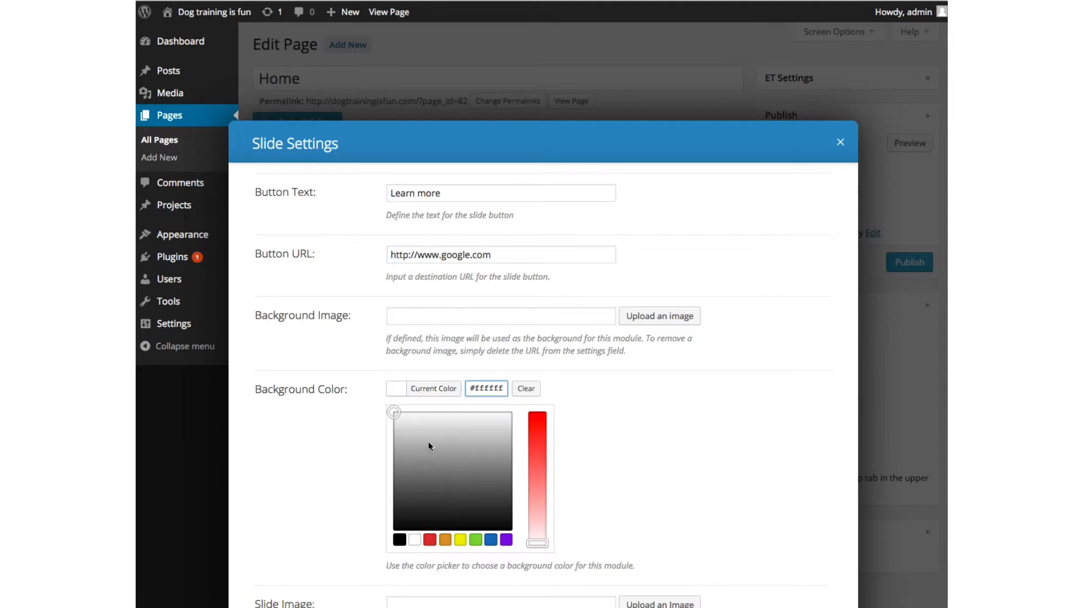
left_click(435, 457)
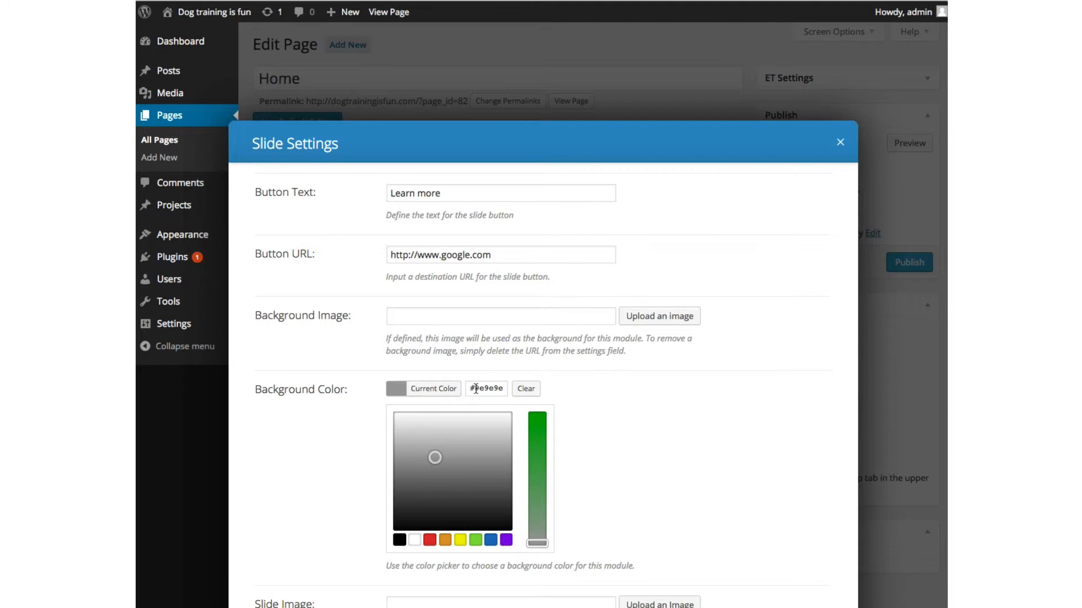
double_click(476, 389)
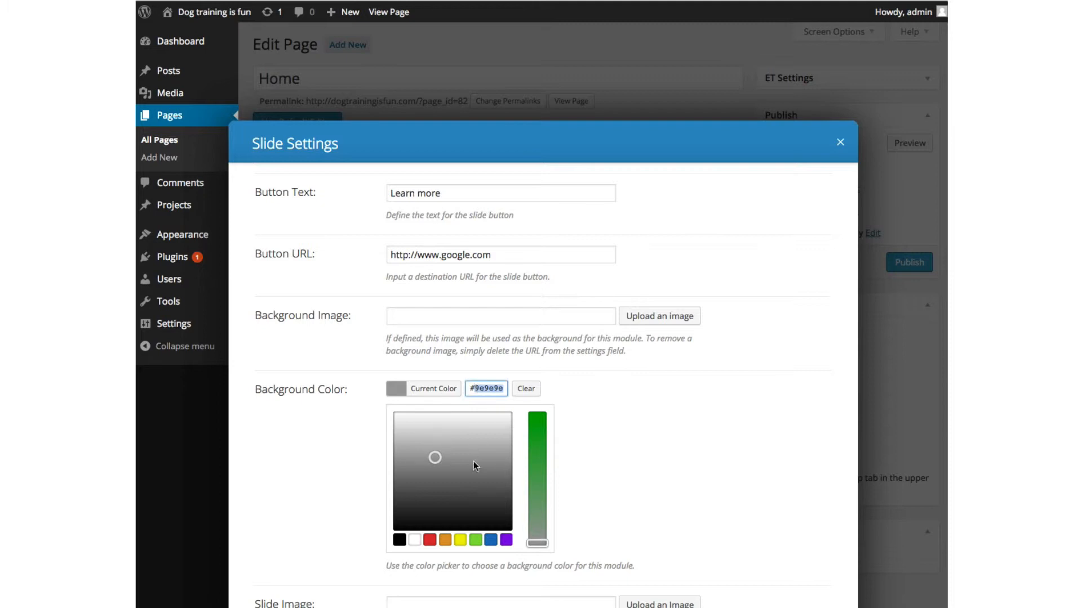
left_click(444, 540)
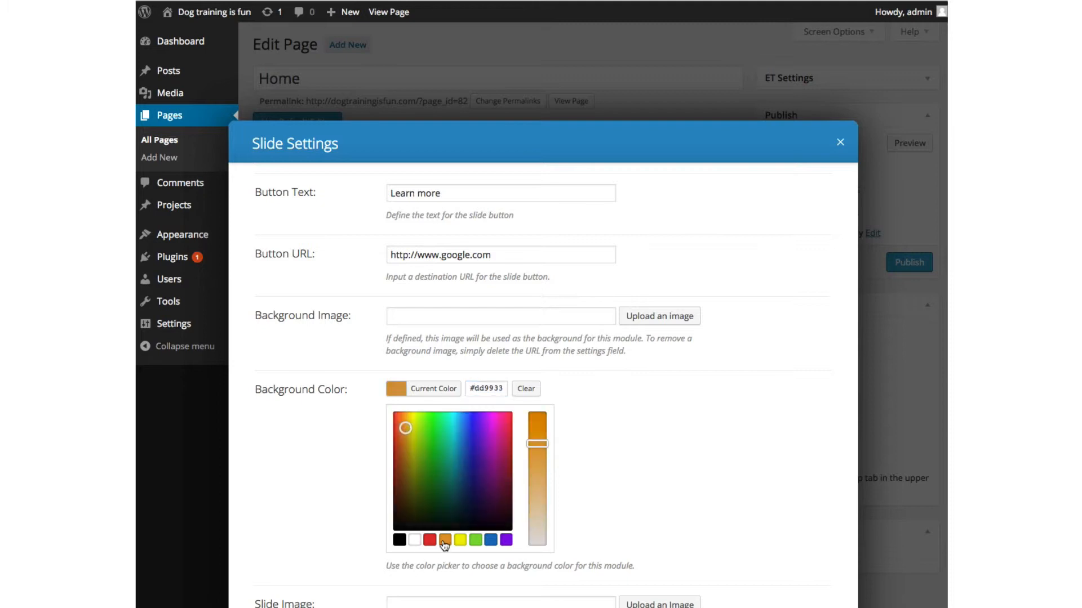
Step: Use the photo of the puppy beside a food bowl as the slide image, and save the slide and slider module
scroll(444, 543, "down", 5)
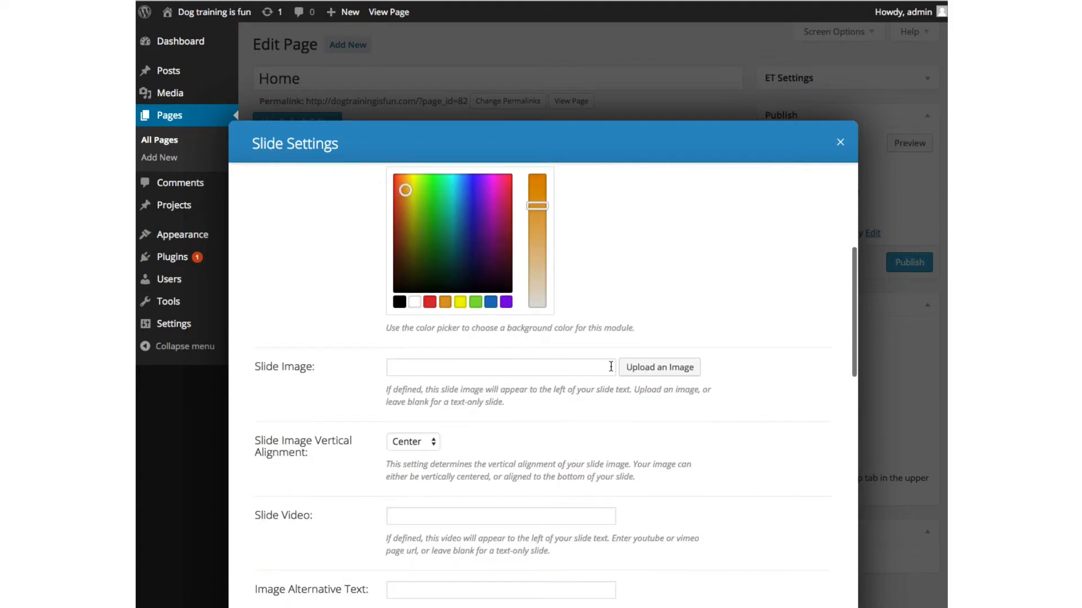
left_click(639, 367)
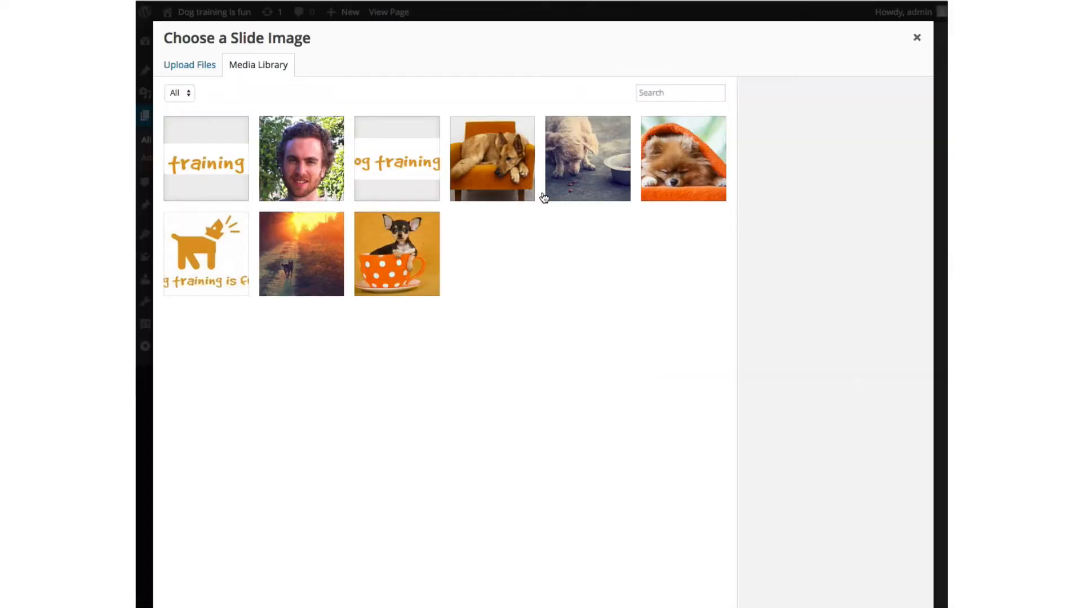
left_click(561, 189)
left_click(868, 607)
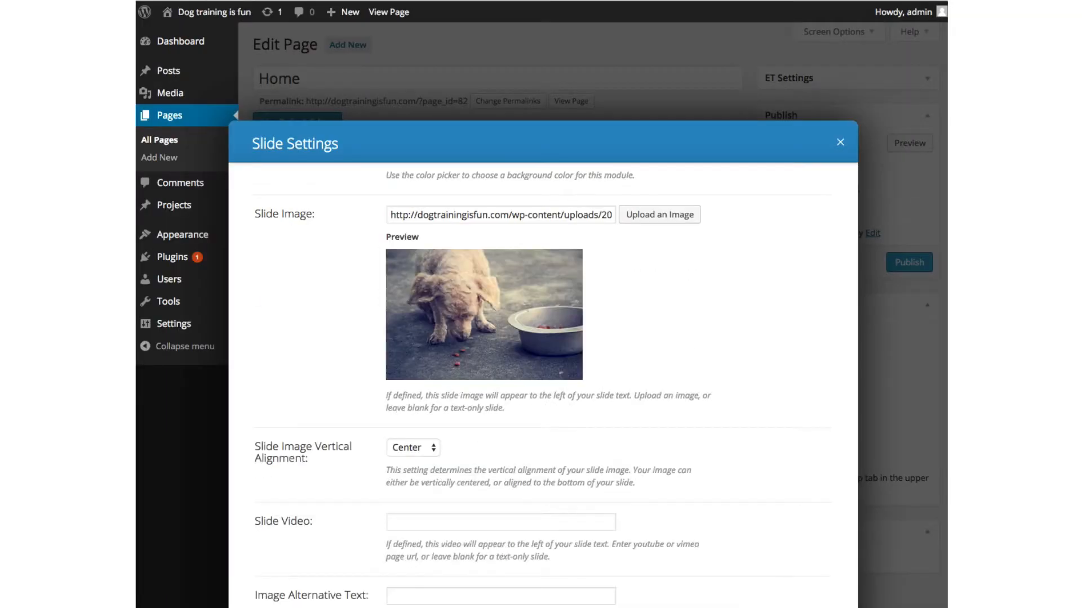
left_click(816, 607)
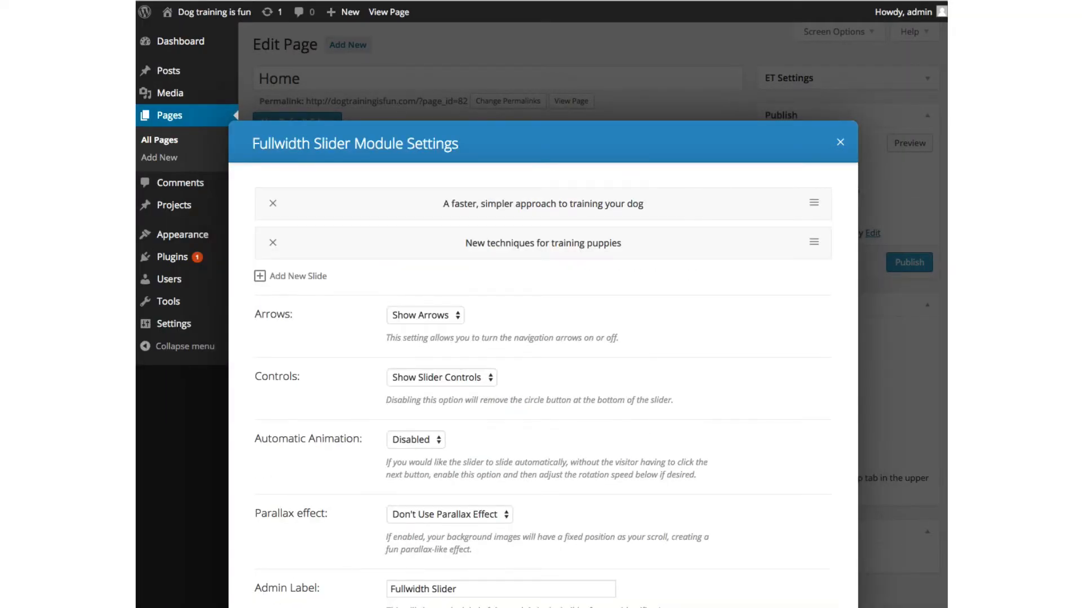
left_click(816, 607)
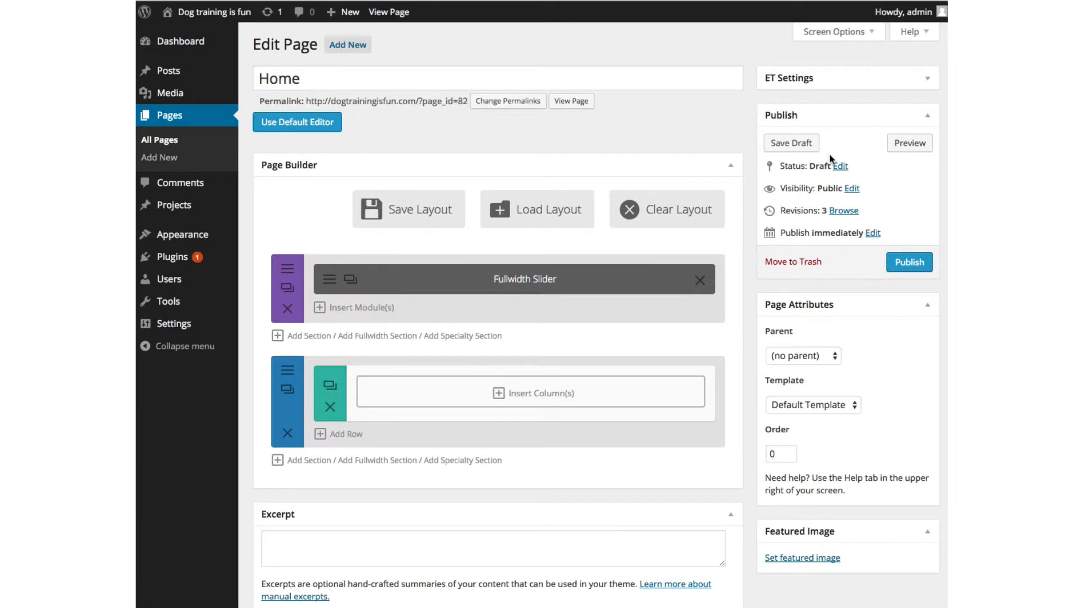
Step: Save the Home page draft, preview both slides of the slider, and return to the page editor
left_click(807, 146)
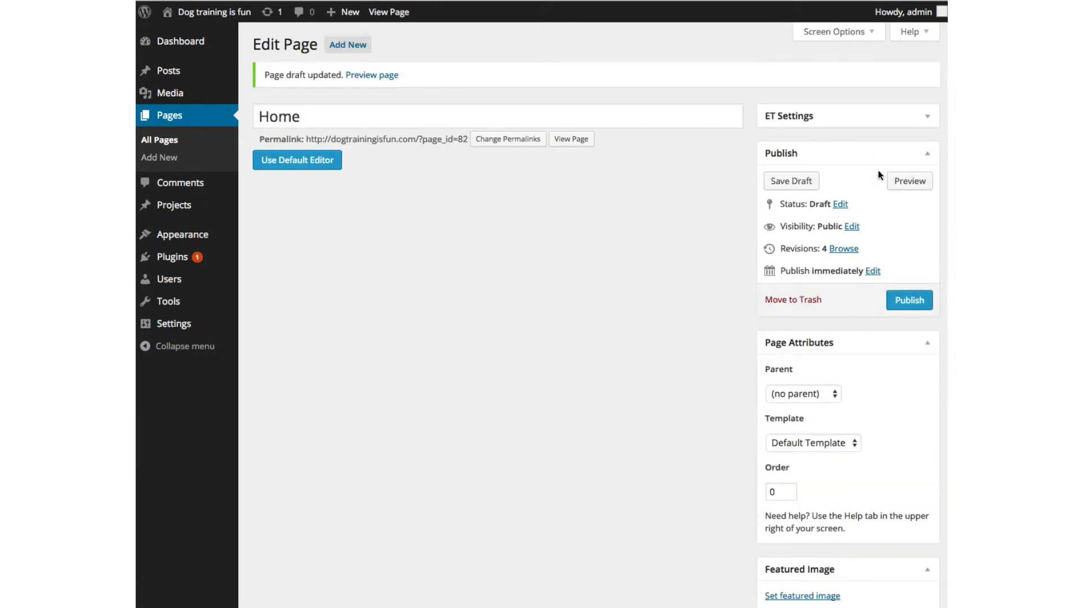
left_click(896, 177)
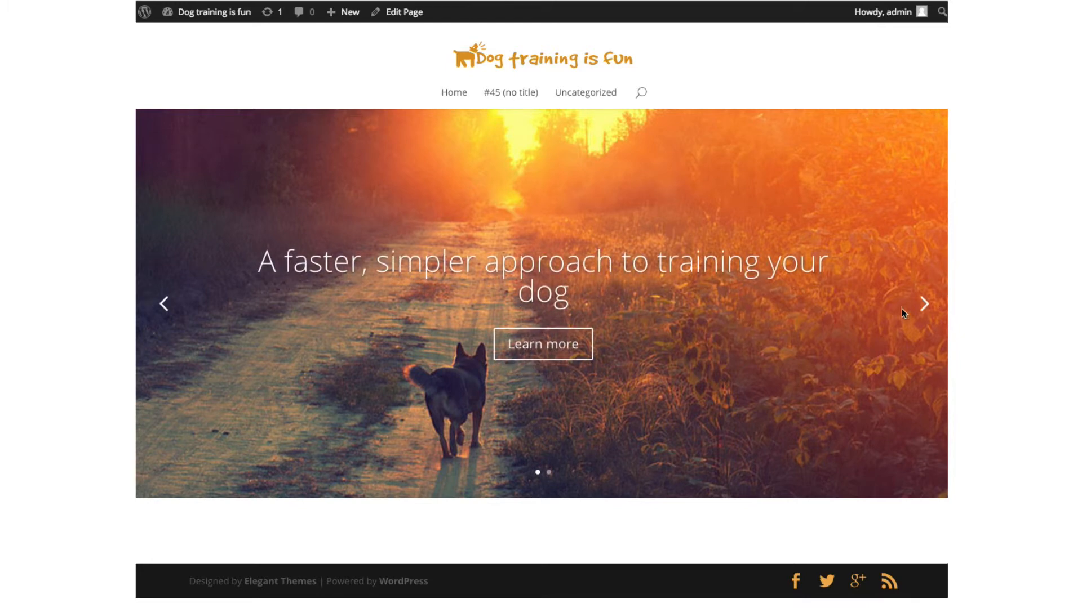
left_click(923, 304)
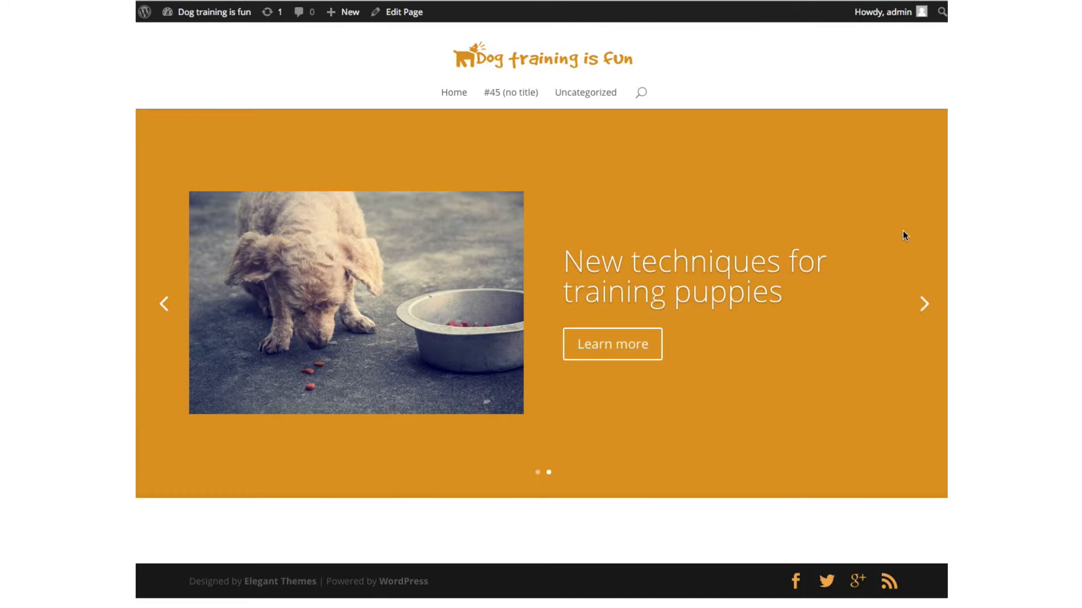
left_click(214, 2)
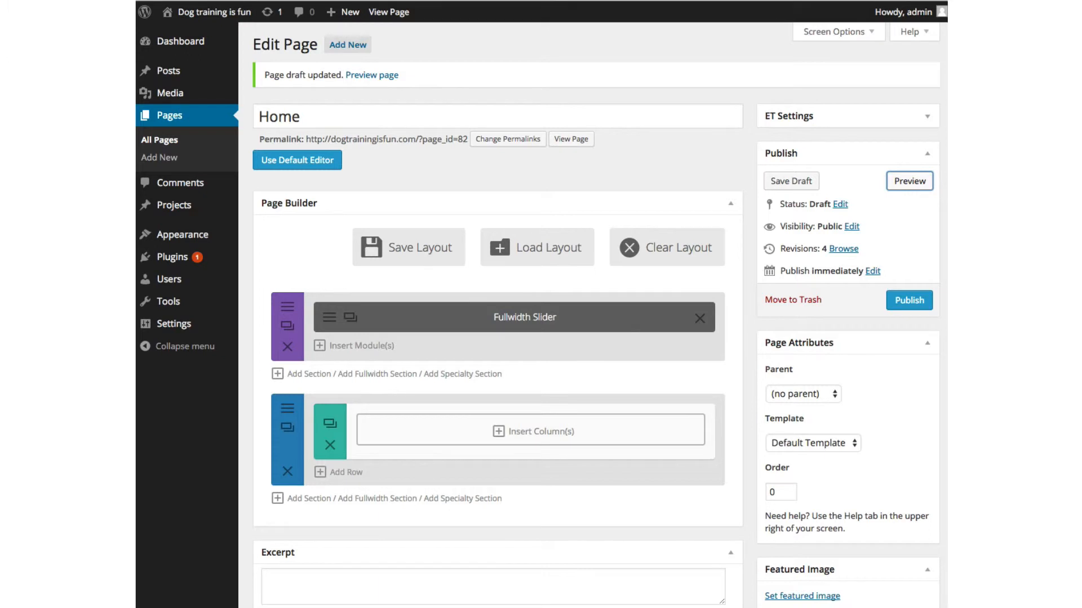
Step: Insert three one-third columns in the section below the fullwidth slider and add a Blurb module to the first column
left_click_drag(113, 211, 98, 0)
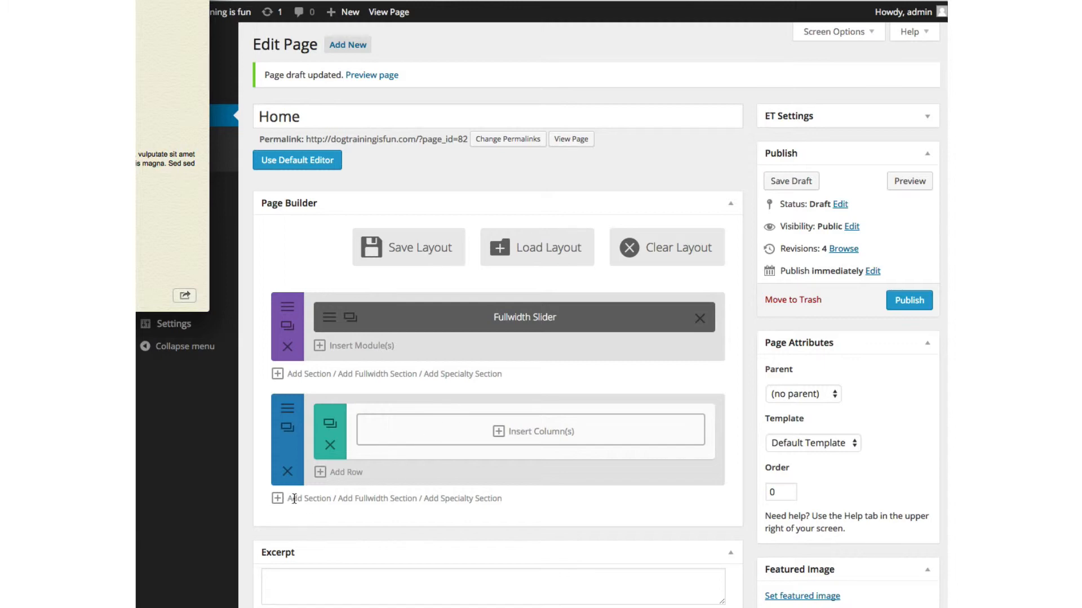
left_click(498, 433)
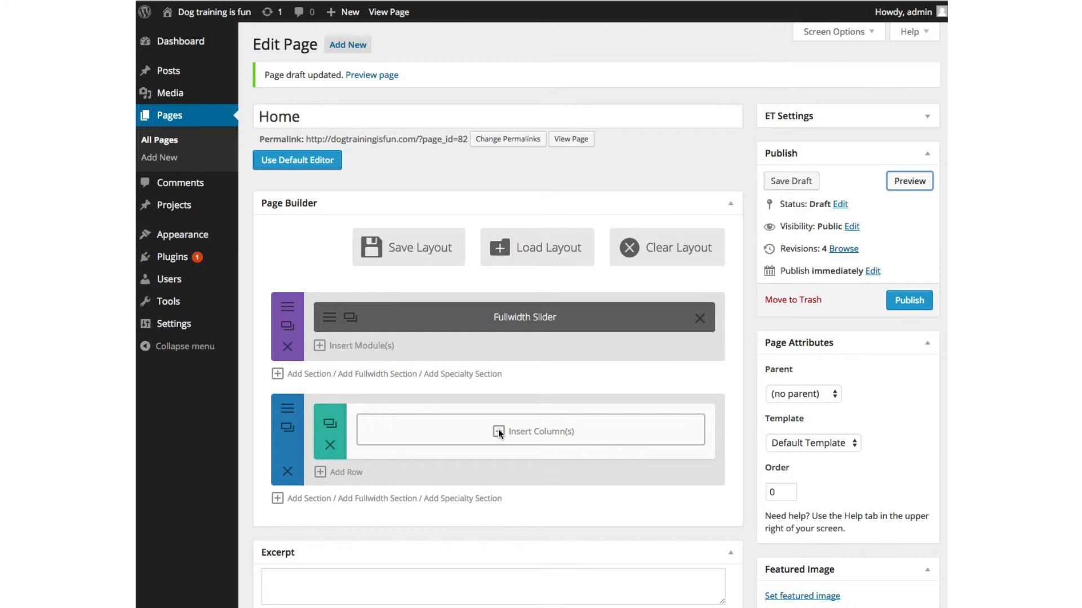
left_click(498, 432)
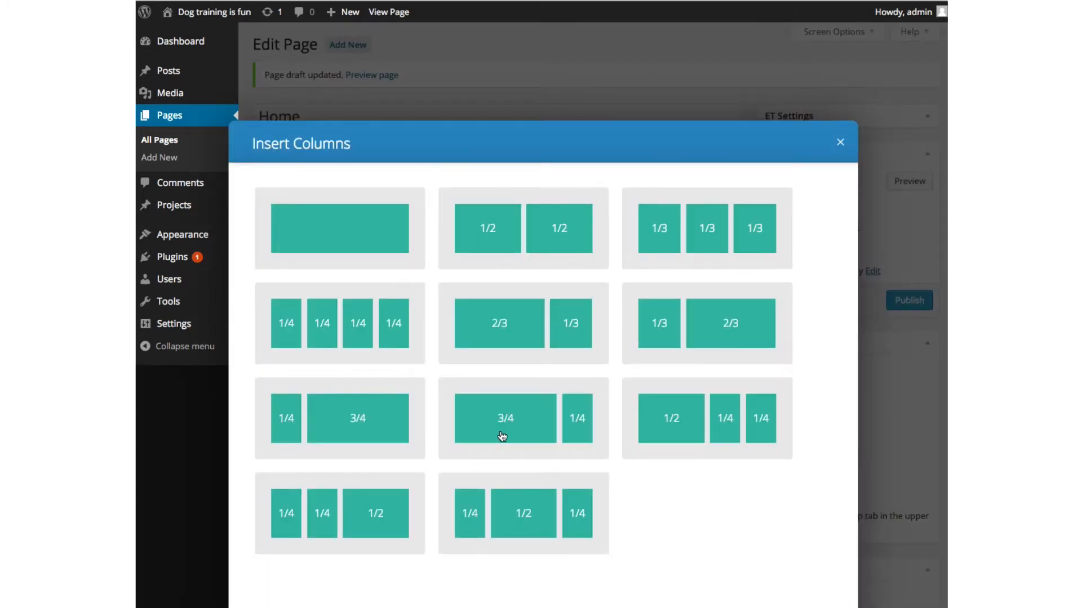
left_click(641, 251)
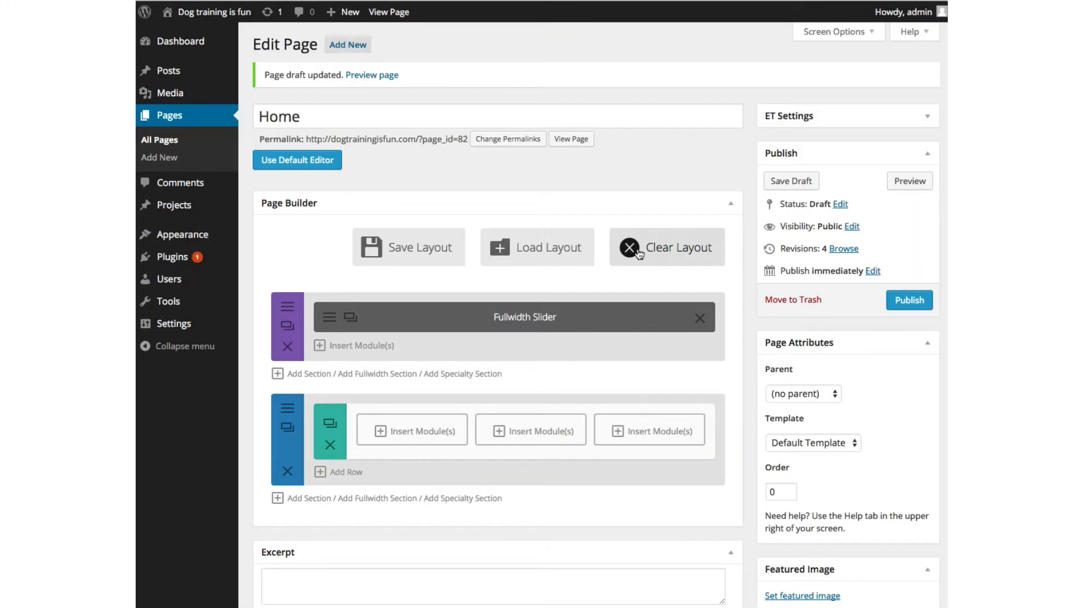
left_click(383, 433)
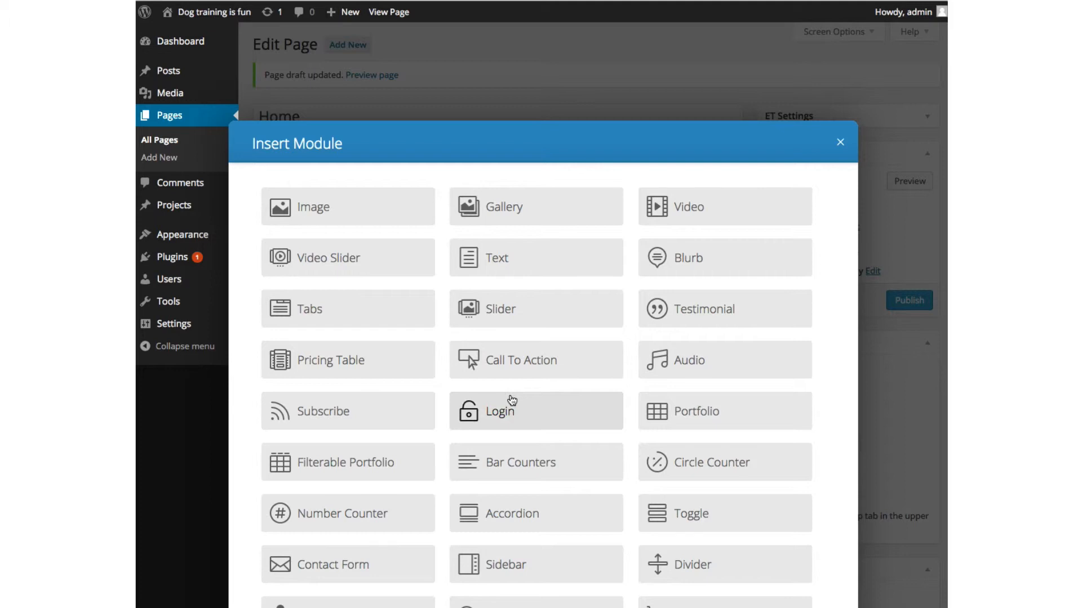
left_click(671, 271)
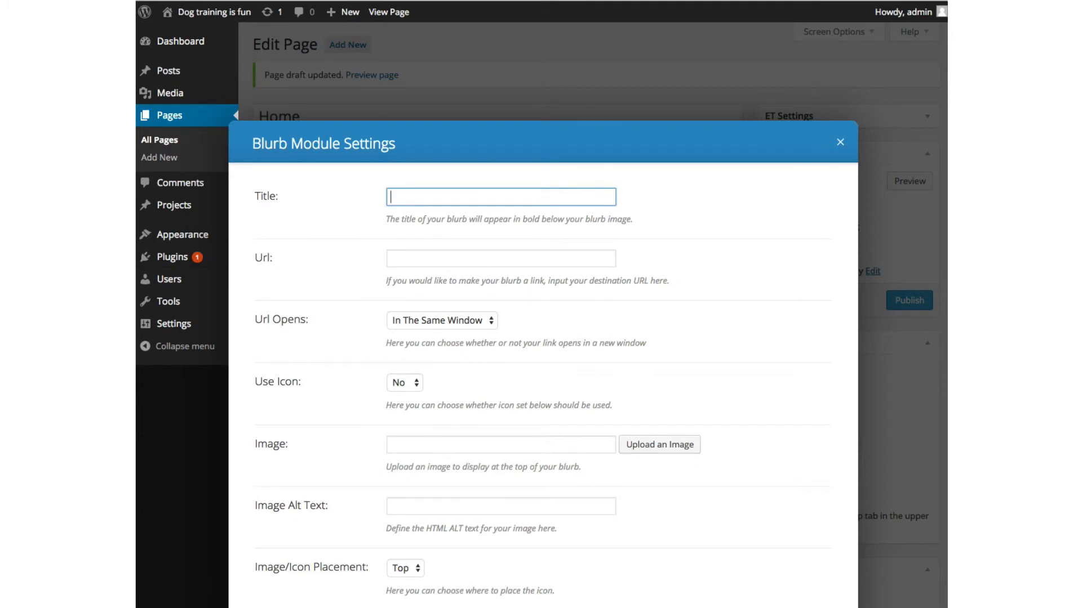
left_click(138, 115)
triple_click(138, 115)
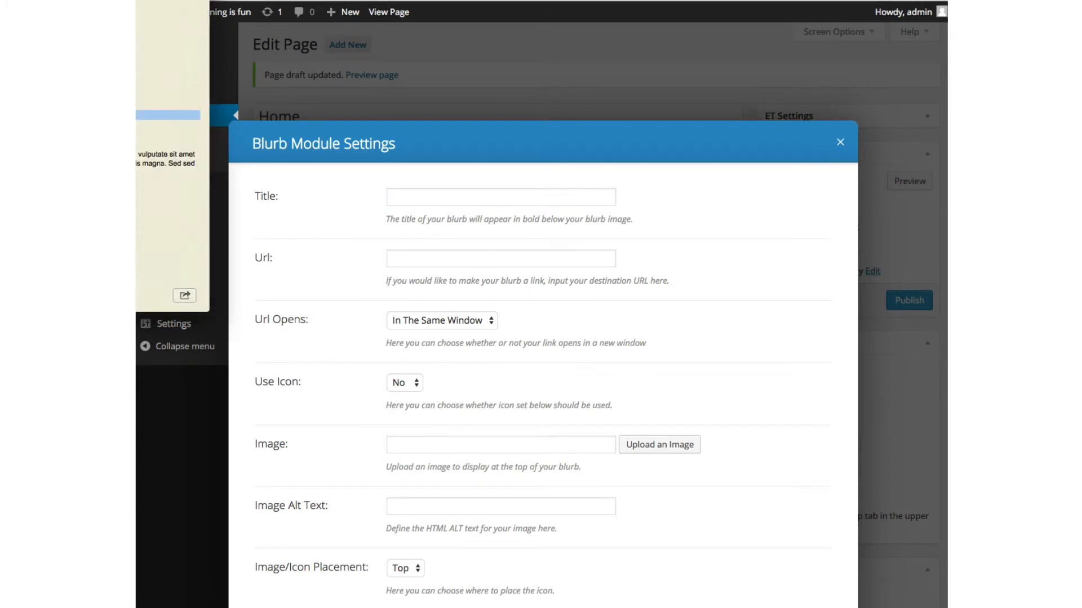
left_click(407, 203)
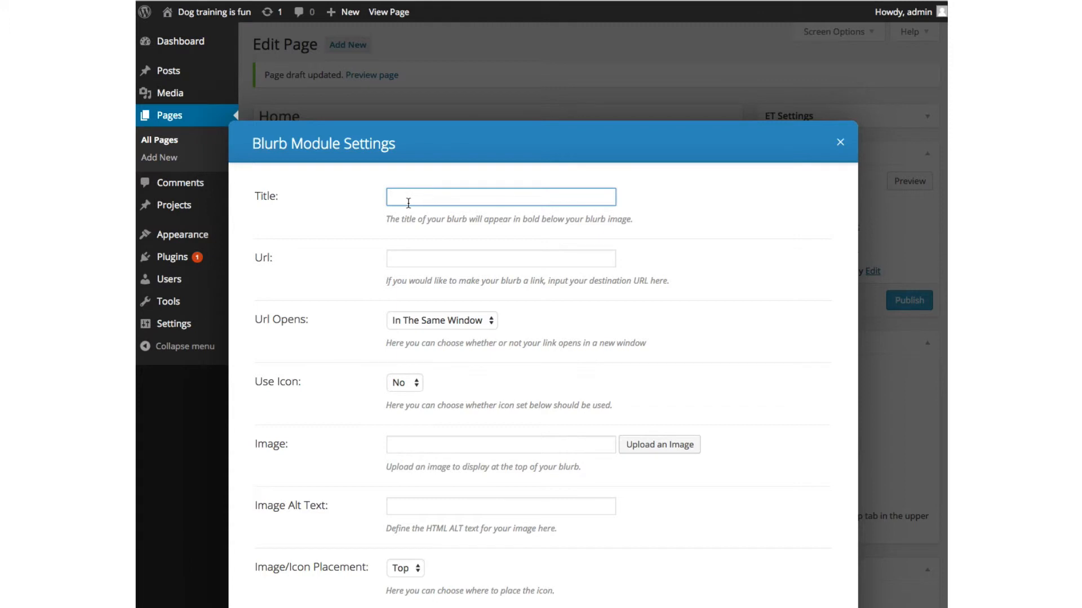
type("A unique system")
left_click(137, 134)
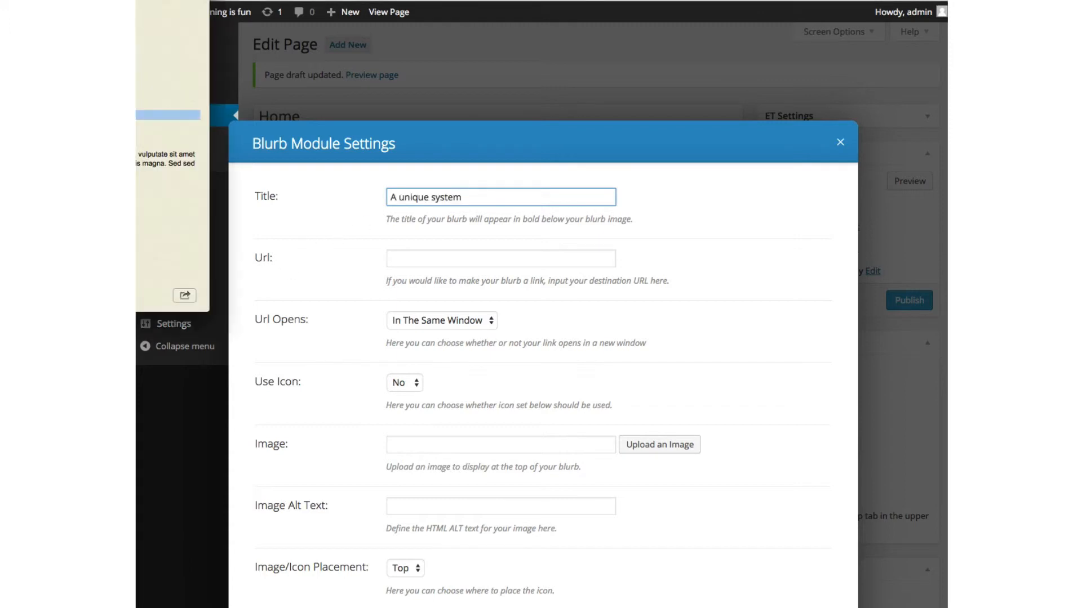
triple_click(136, 134)
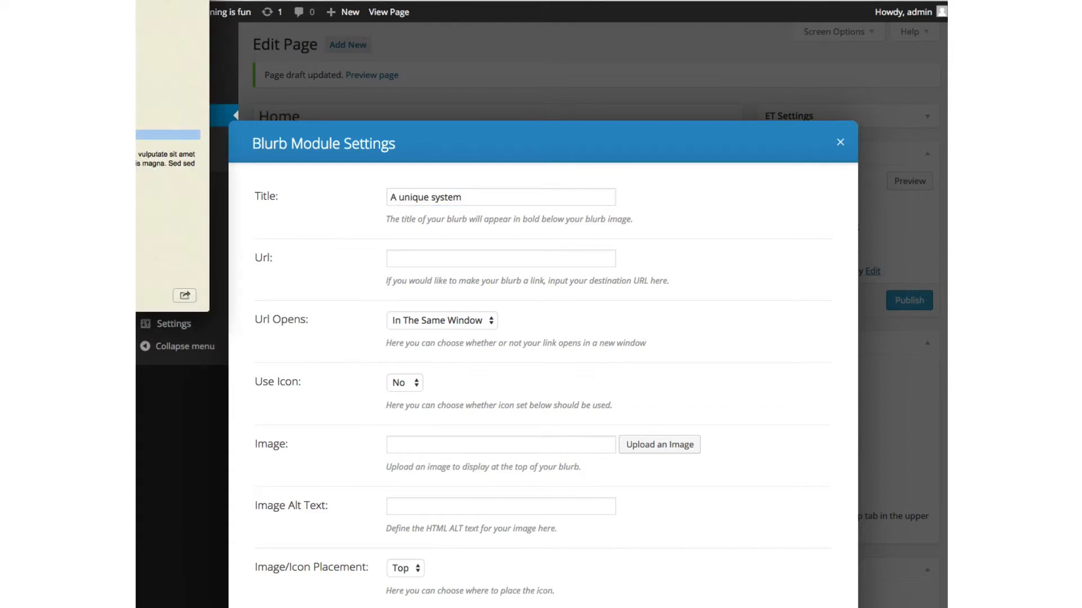
left_click(452, 258)
type("http://www.google.com")
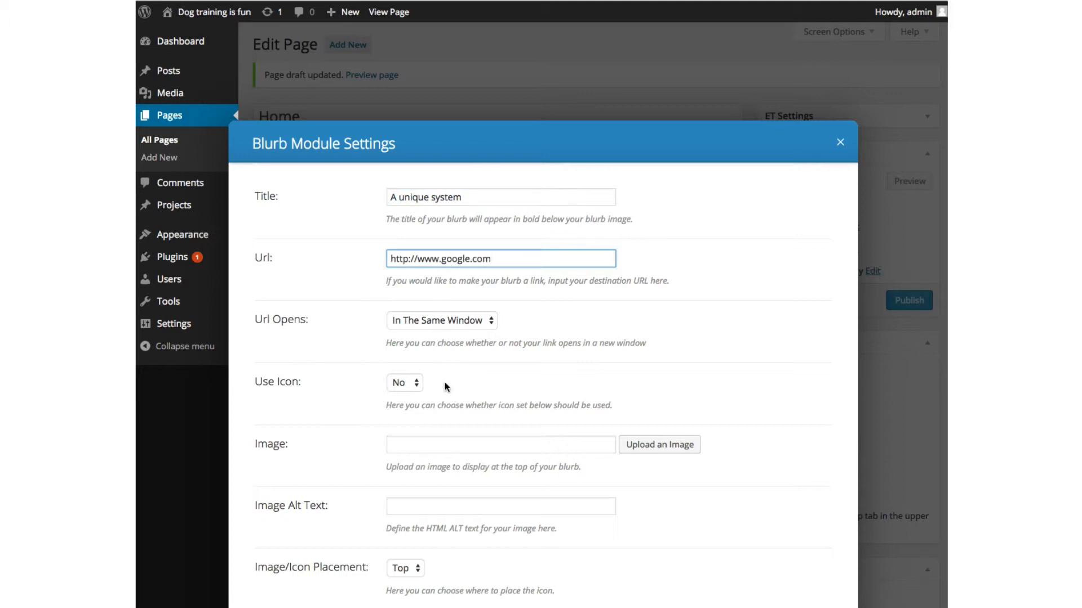
Step: Use dogn-on-couch-web.jpg, the dog on the orange armchair, from the media library as the blurb's image
scroll(442, 409, "down", 1)
scroll(602, 337, "down", 2)
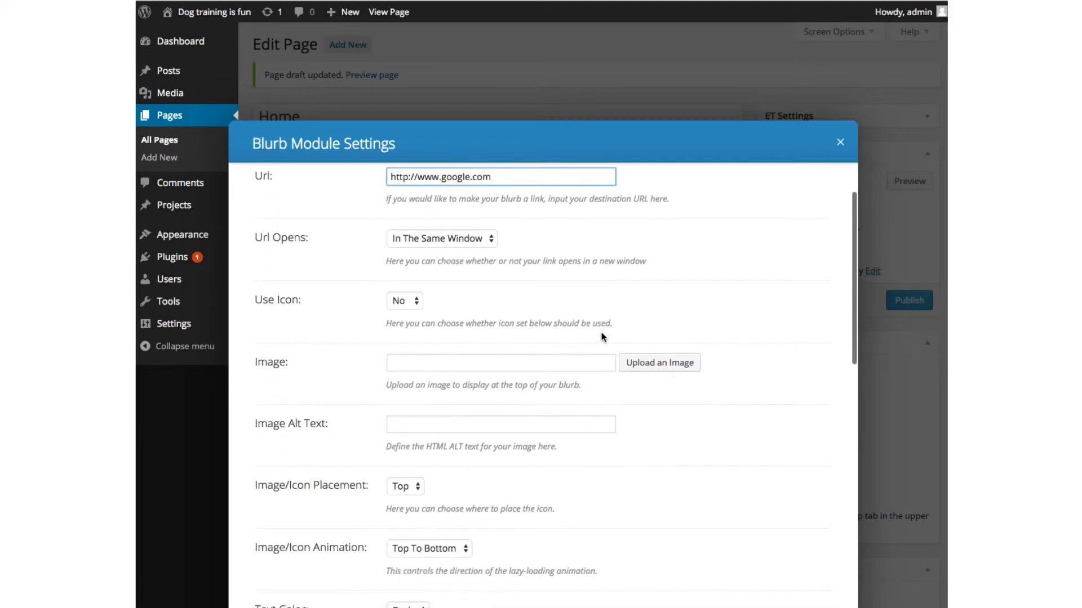
left_click(630, 362)
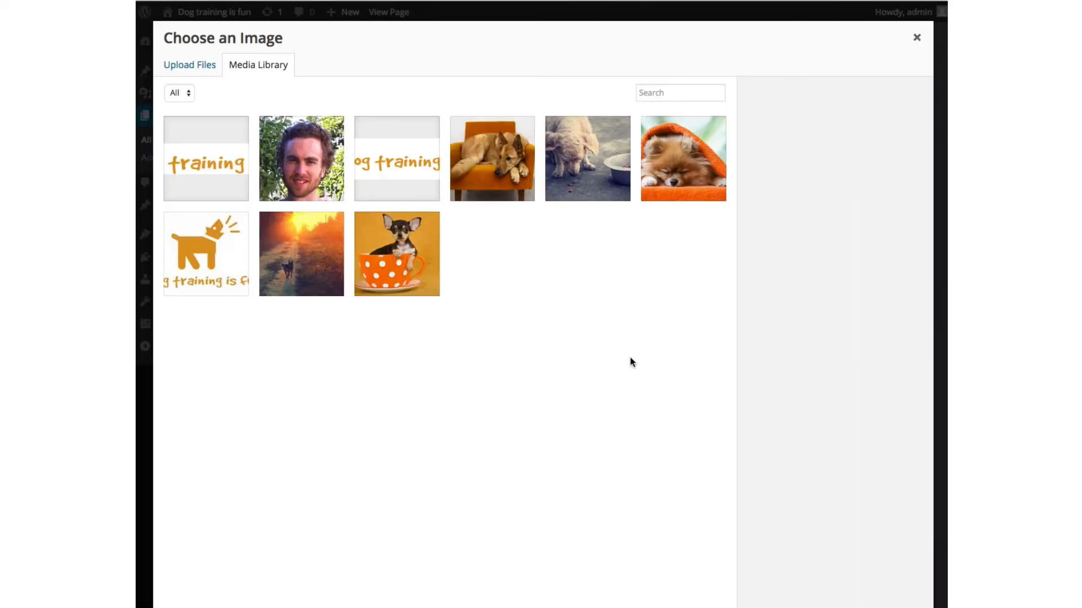
left_click(516, 192)
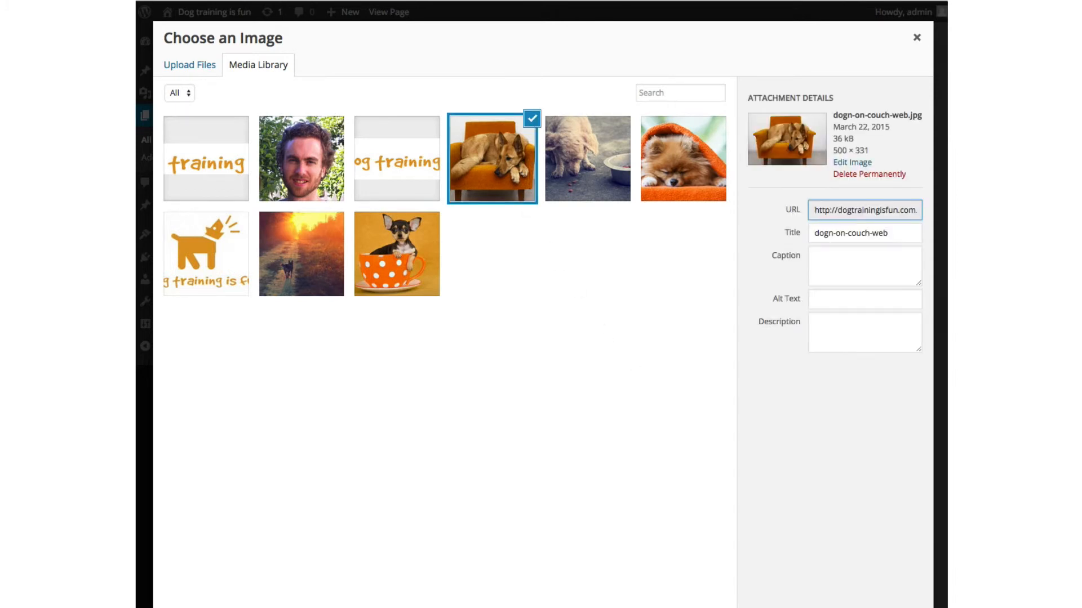
left_click(890, 606)
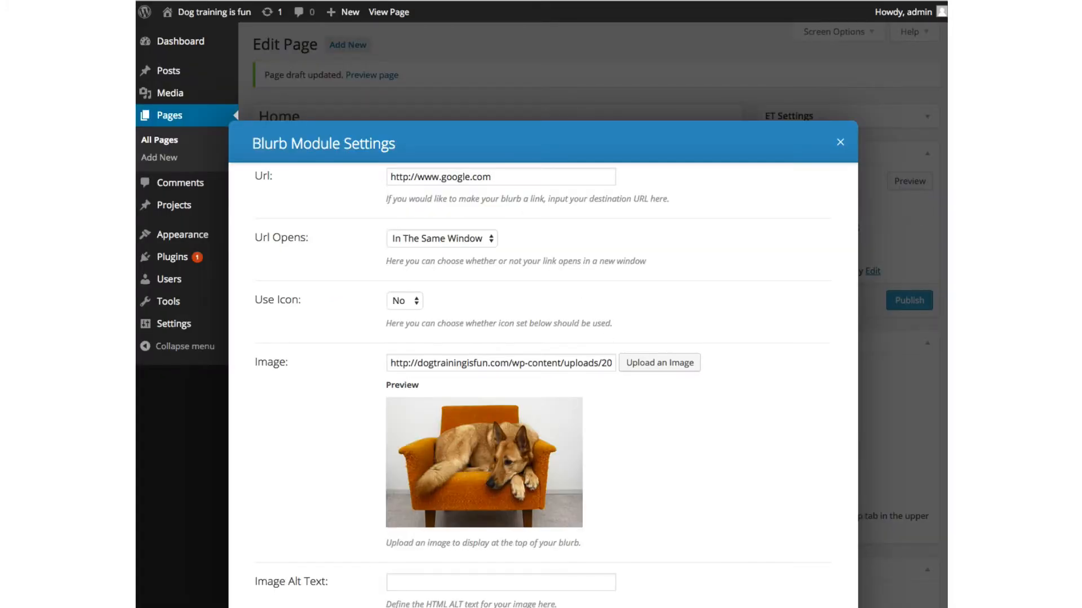
Step: Set the blurb's image/icon animation to Bottom To Top
scroll(642, 601, "down", 5)
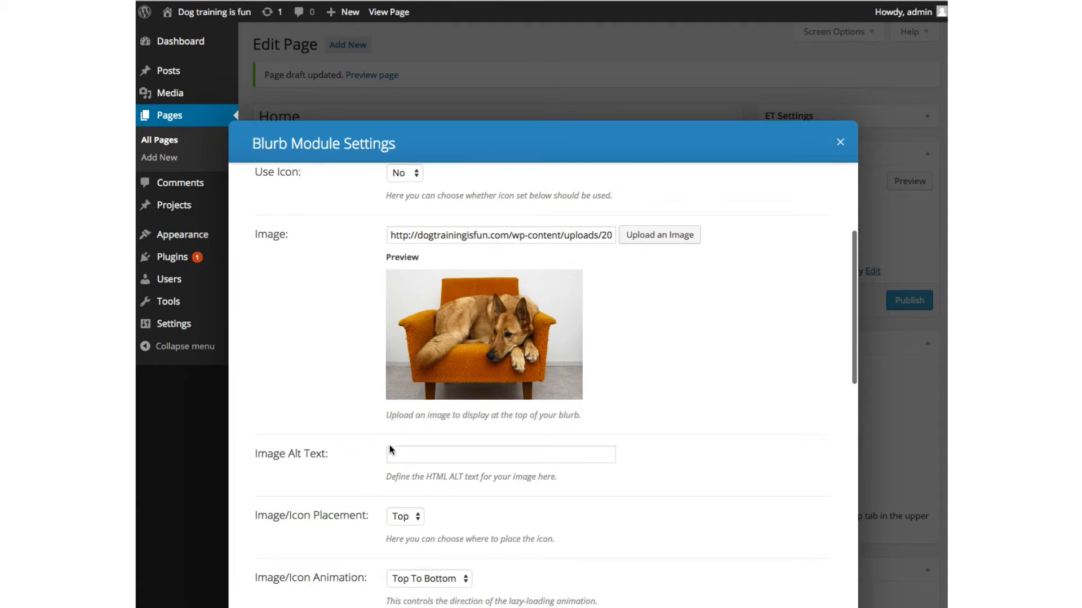
scroll(401, 451, "down", 5)
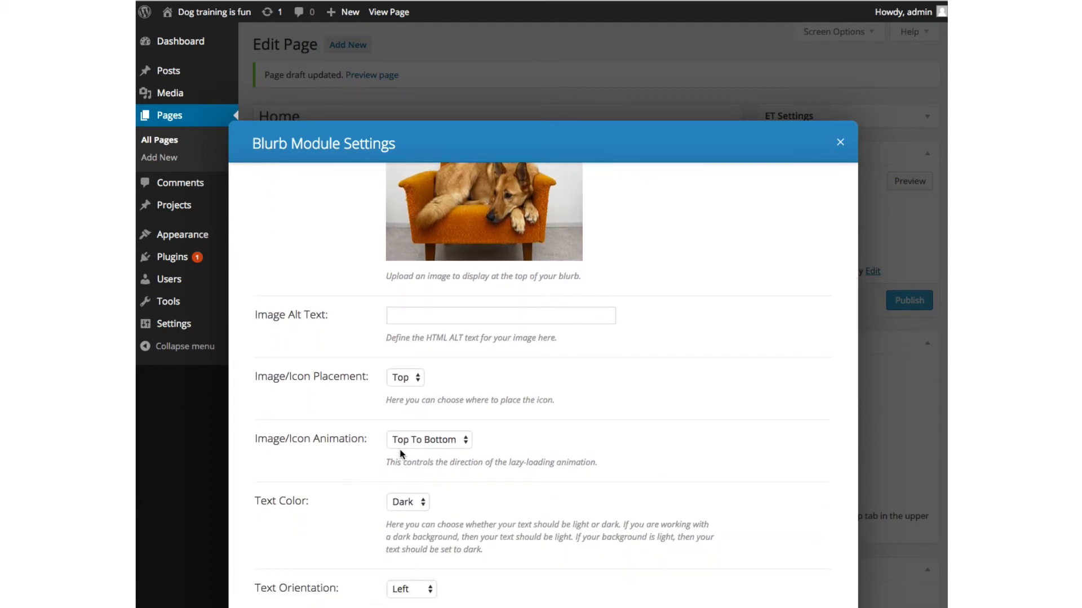
scroll(401, 454, "down", 2)
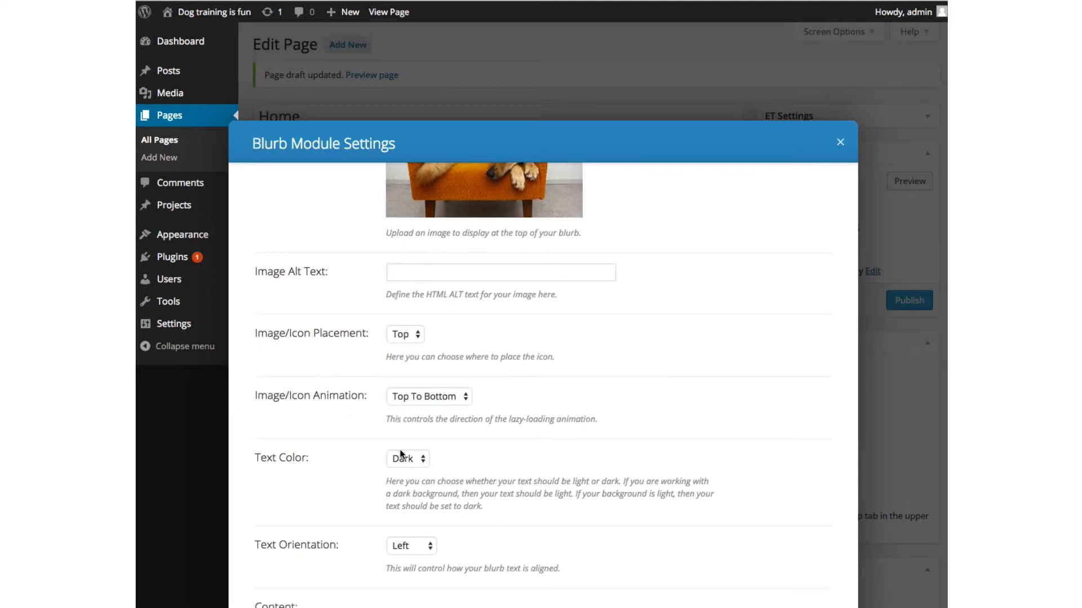
left_click(419, 397)
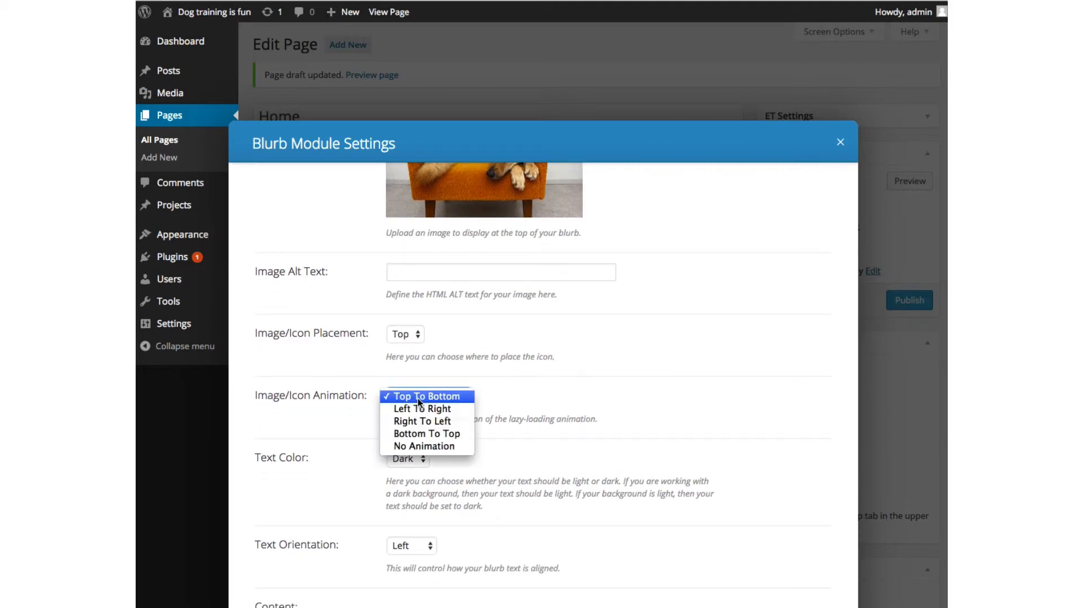
left_click(424, 433)
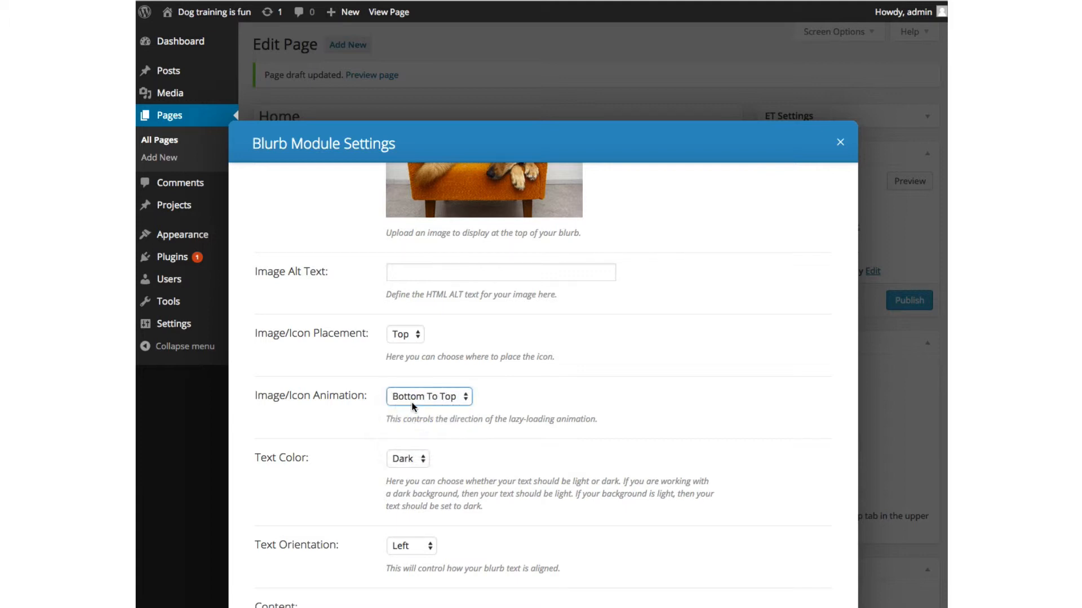
Step: Copy the "Lorem ipsum dolor sit amet" paragraph from the notes window into the blurb's content
scroll(412, 407, "down", 10)
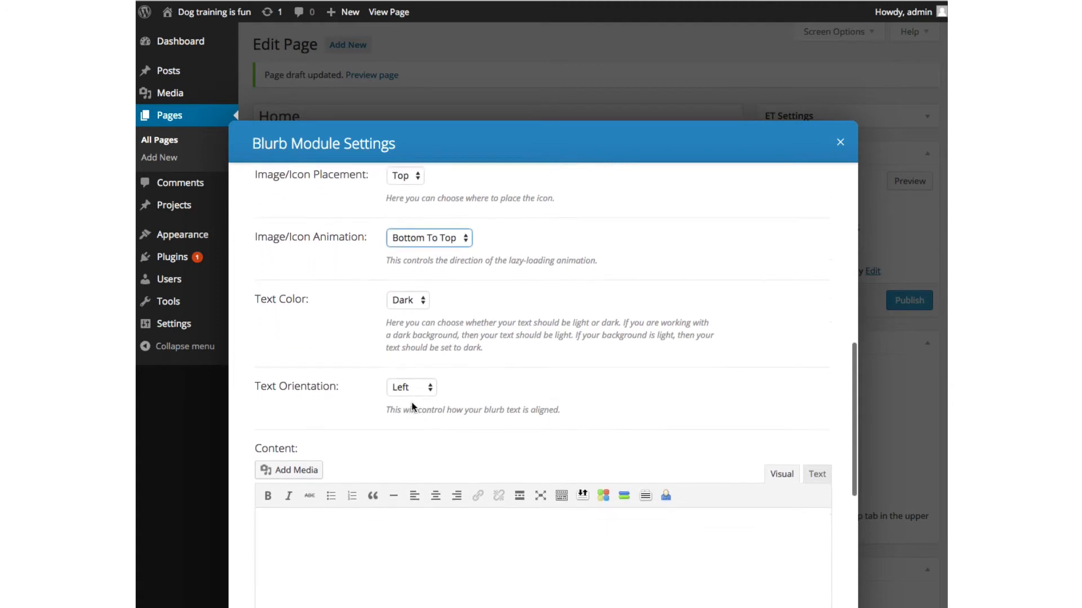
left_click(347, 363)
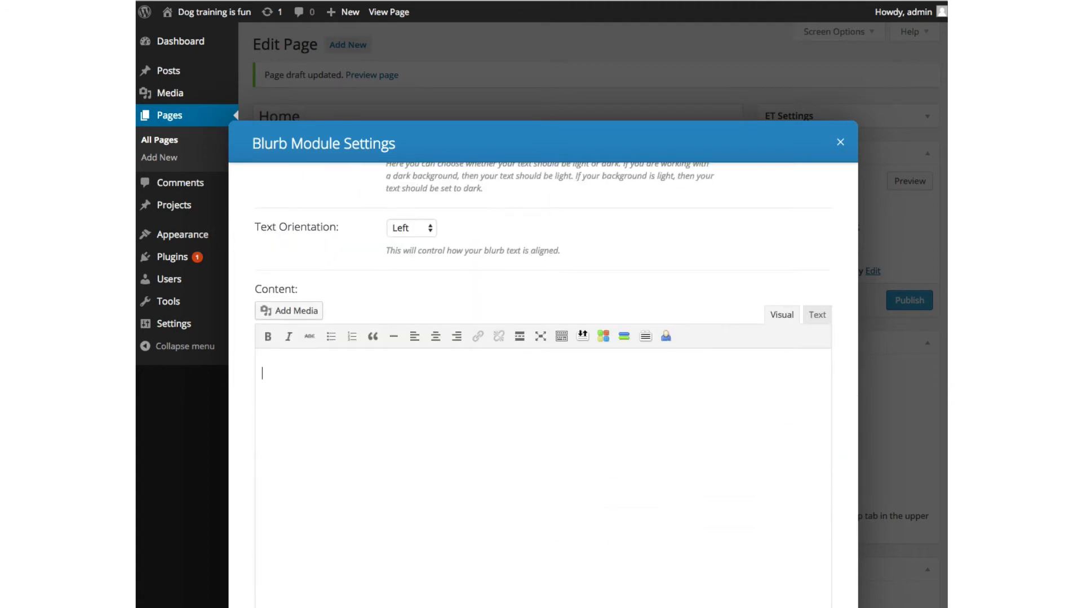
key("super+Tab")
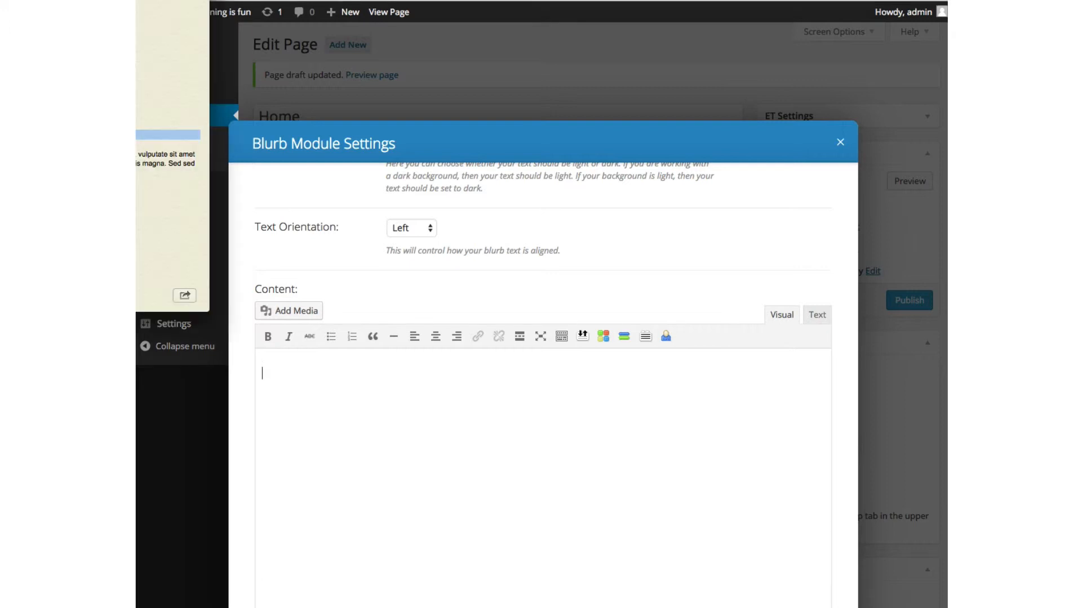
triple_click(167, 159)
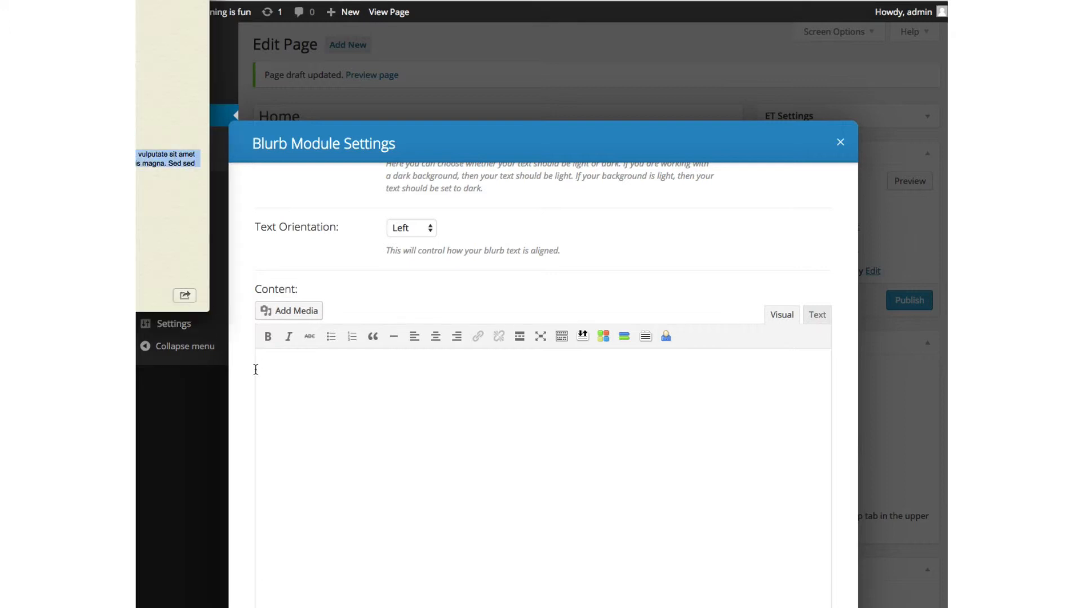
left_click(283, 362)
type("Lorem ipsum dolor sit amet, consectetur adipiscing elit. Praesent ex sem, vulputate sit amet lorem eu, dapibus malesuada tortor. Cras a condimentum nisi. Ut at iaculis magna. Sed sed magna ante. In gravida commodo fringilla.")
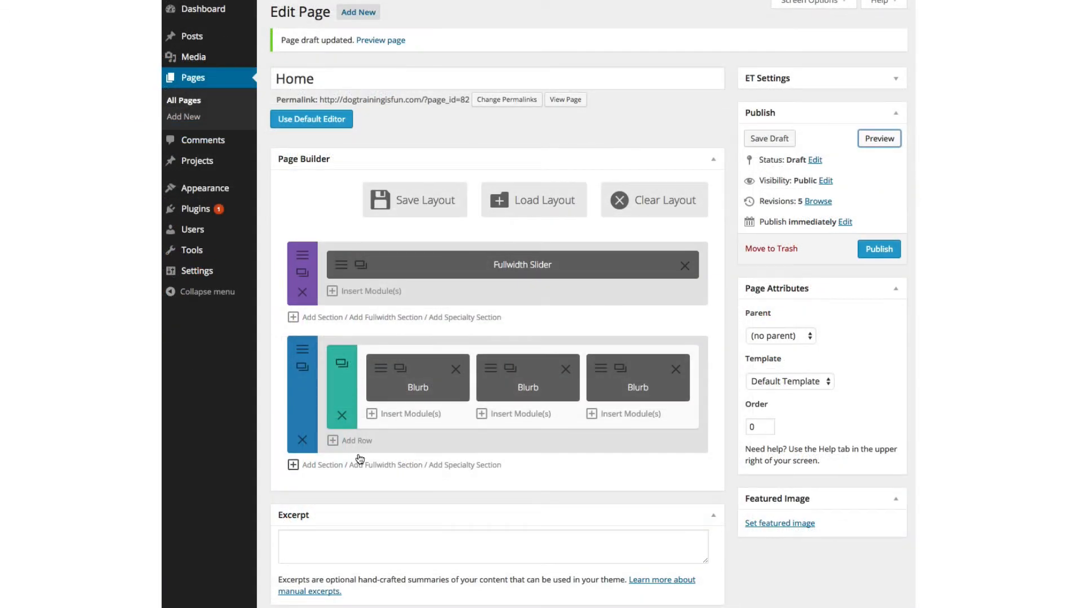
Step: Add a new section below the blurbs with two half-width columns and insert a Testimonial module in the first column
scroll(363, 395, "down", 3)
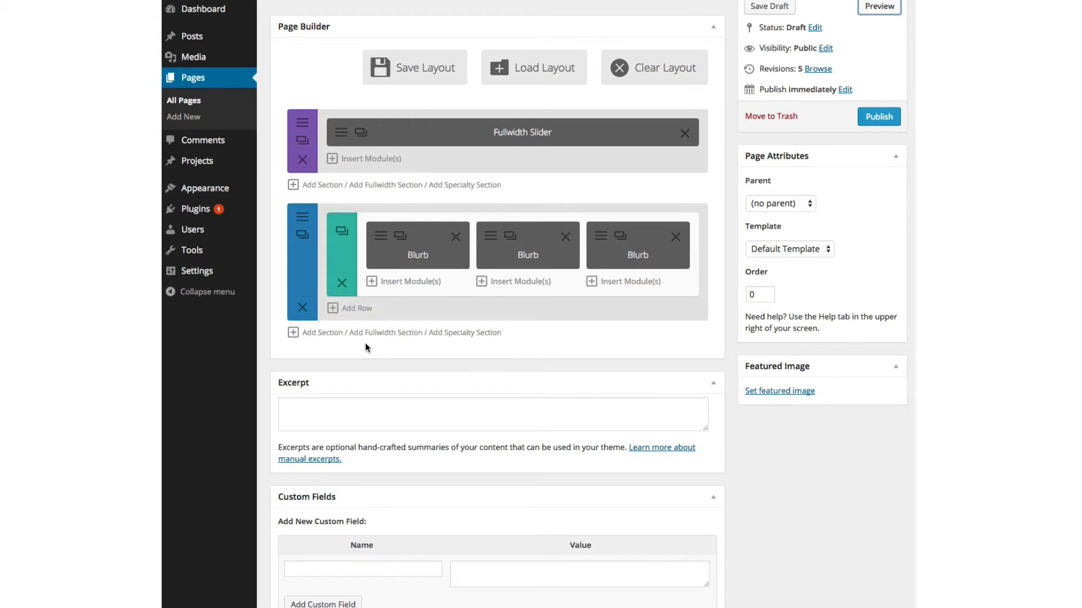
left_click(324, 333)
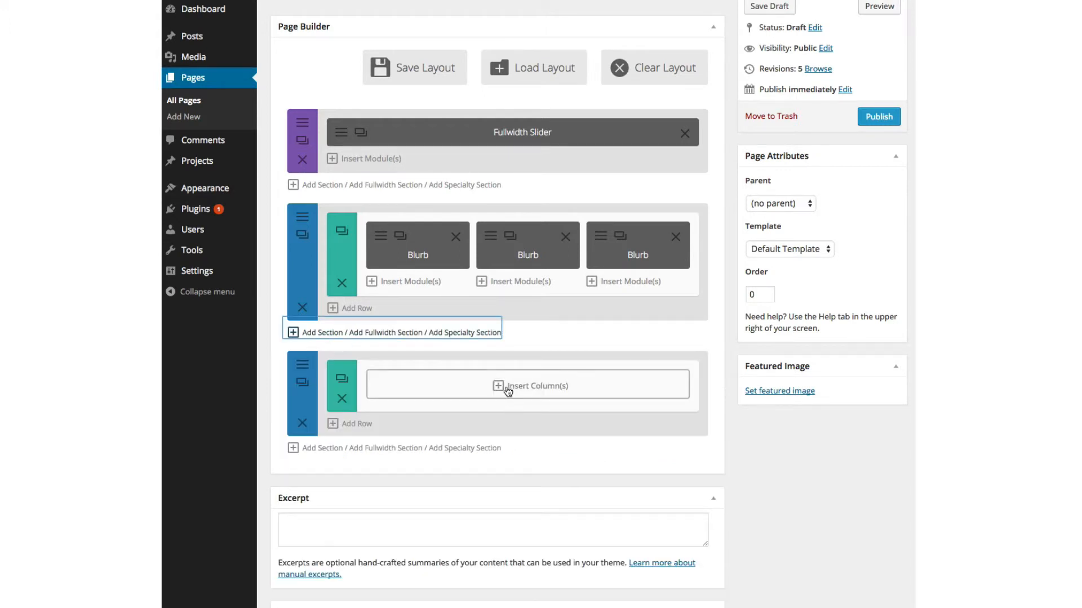
left_click(508, 388)
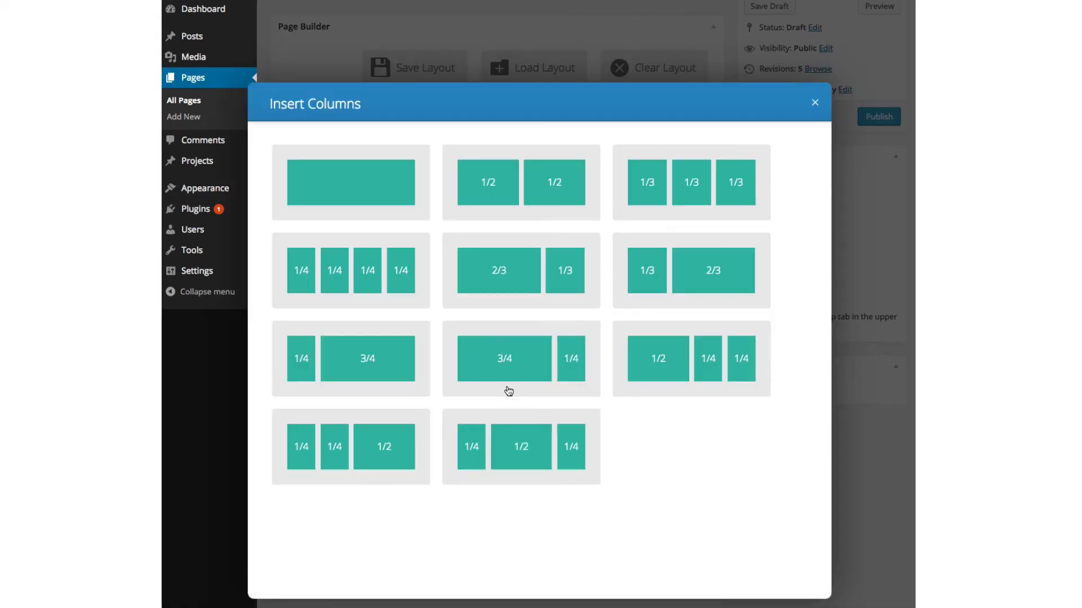
left_click(531, 201)
left_click(444, 379)
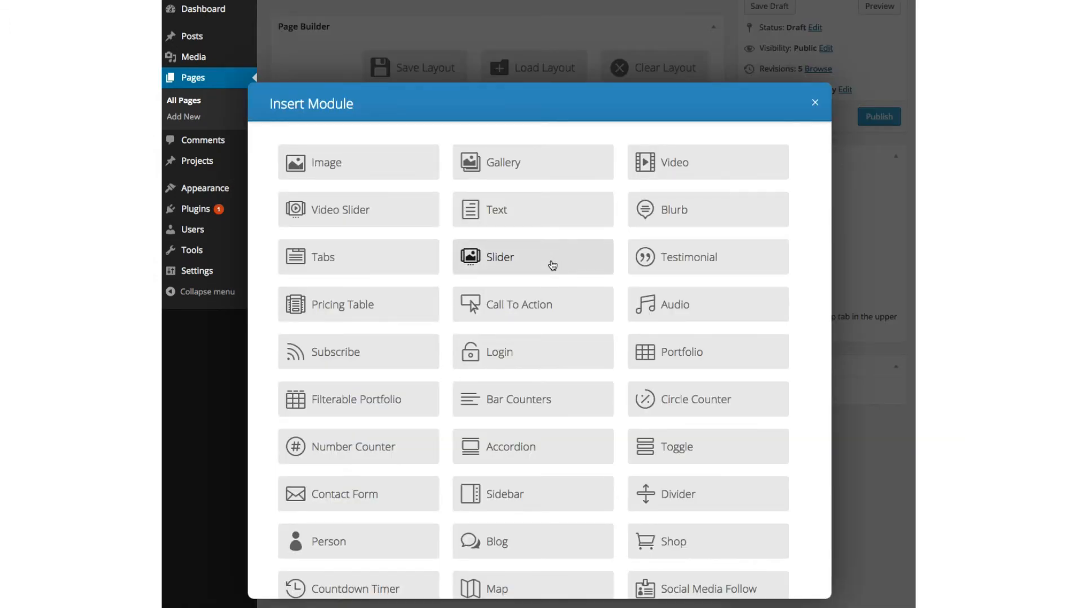
left_click(664, 256)
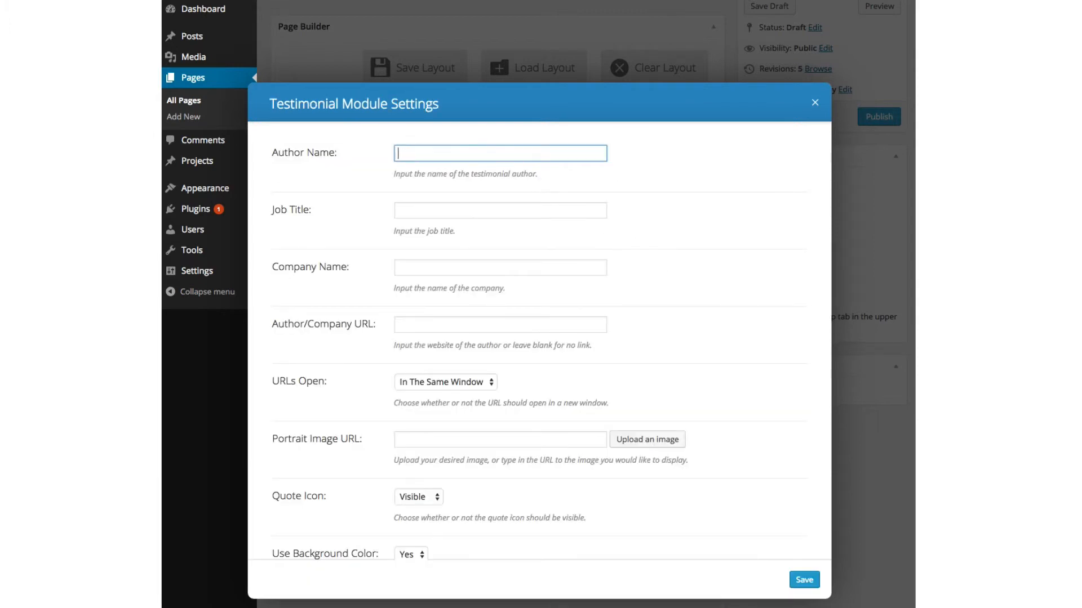
Step: Enter the testimonial author's full name and set the job title to "Dog lover"
type("Terry Robb")
left_click(429, 207)
type("Dog lover")
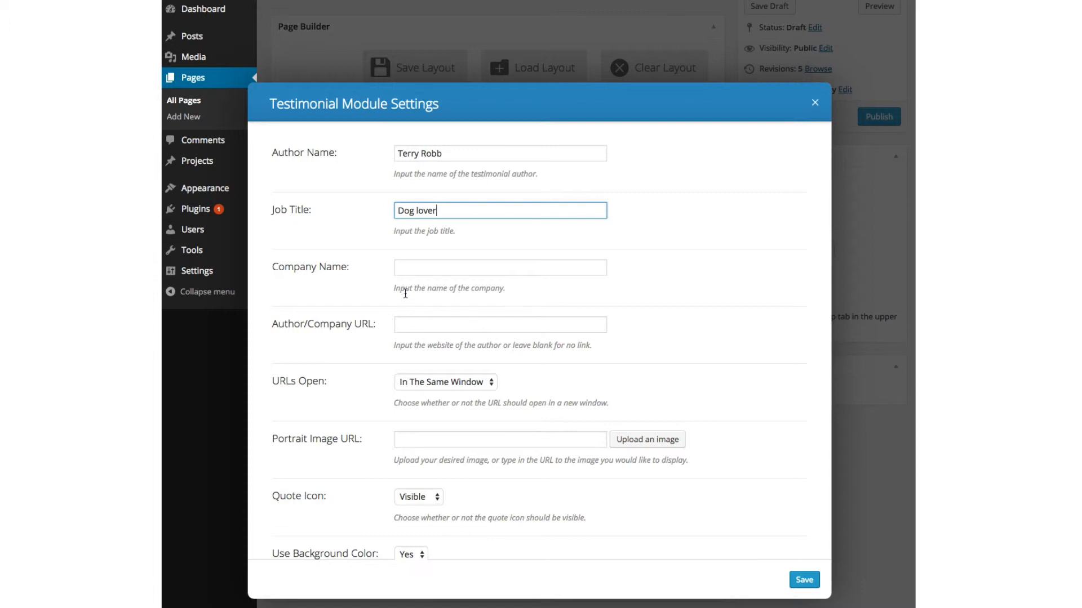
Step: Use the photo of the smiling bearded man from the media library as the testimonial's portrait image
scroll(415, 338, "down", 4)
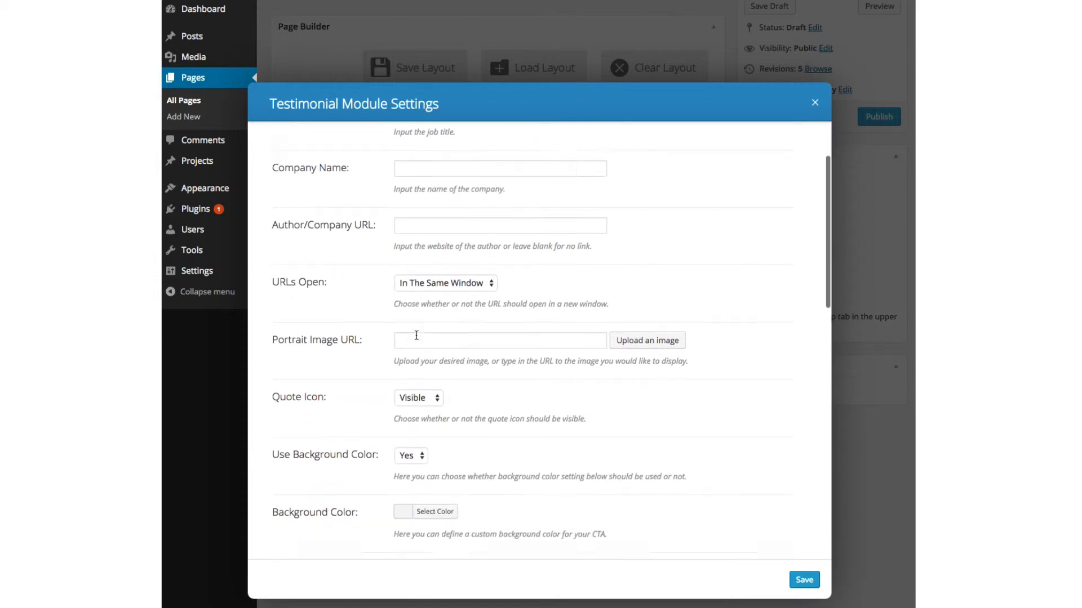
scroll(417, 336, "down", 5)
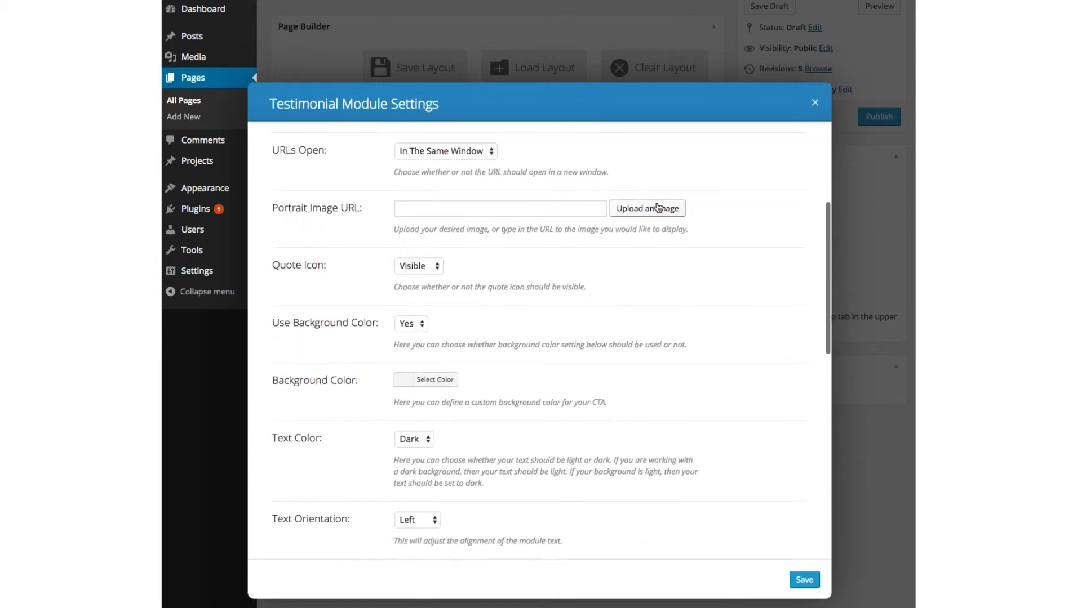
left_click(657, 208)
left_click(317, 129)
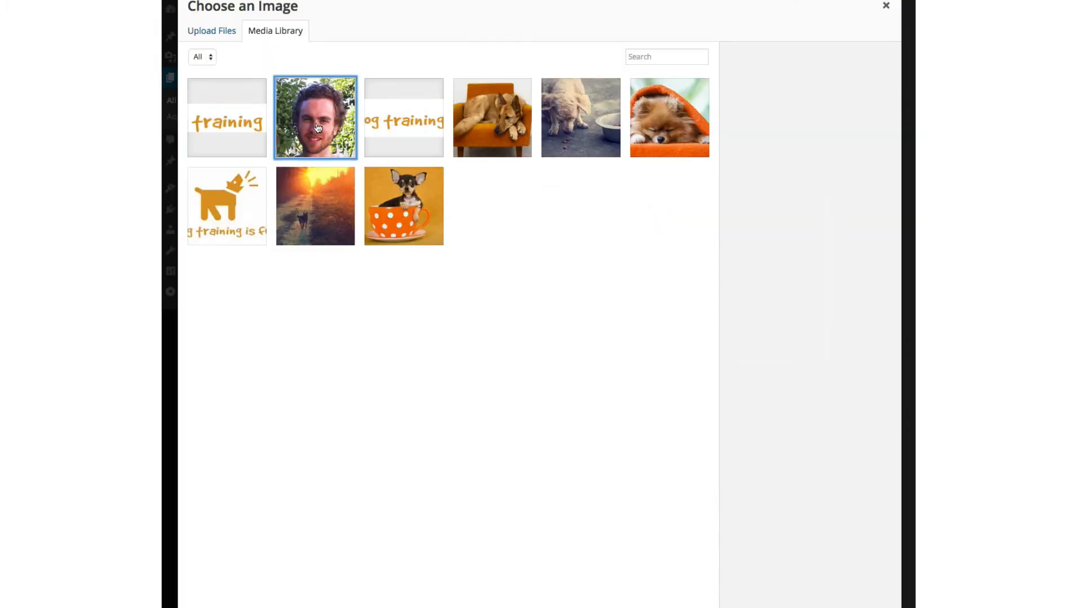
left_click(859, 607)
scroll(656, 533, "down", 3)
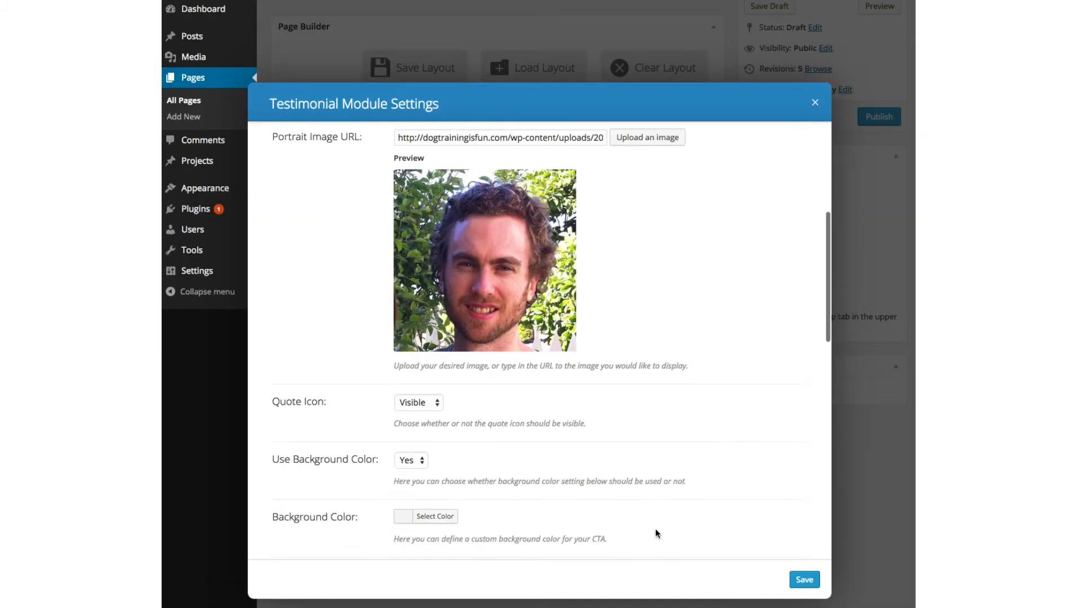
Step: Fill the testimonial's content with the "Lorem ipsum dolor sit amet" paragraph and save the module
scroll(655, 534, "down", 10)
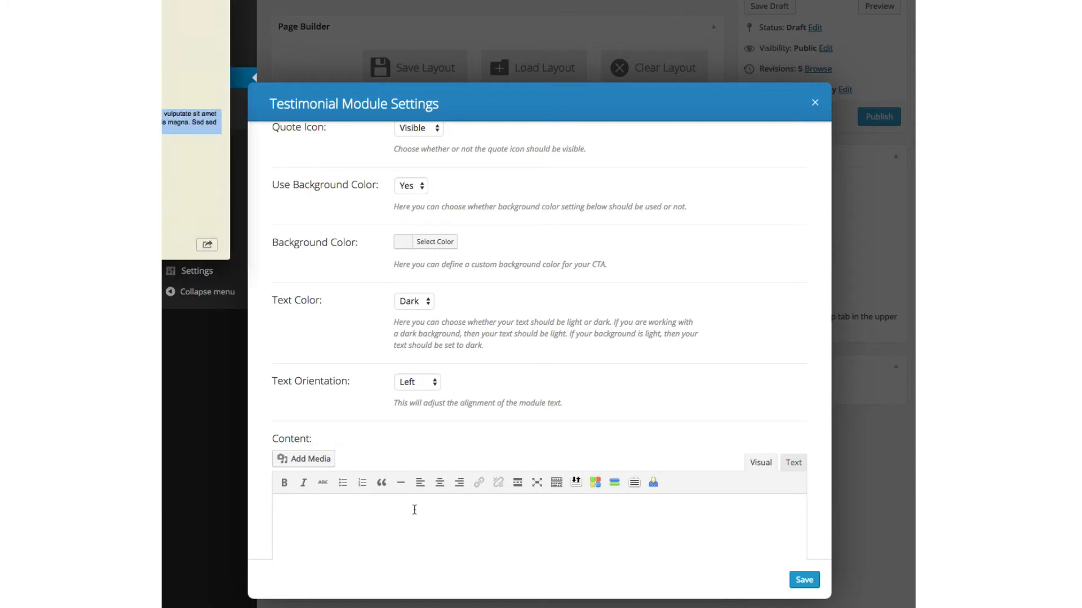
type("Lorem ipsum dolor sit amet, consectetur adipiscing elit. Praesent ex sem, vulputate sit amet lorem eu, dapibus malesuada tortor. Cras a condimentum nisi. Ut at iaculis magna. Sed sed magna ante. In gravida commodo fringilla.")
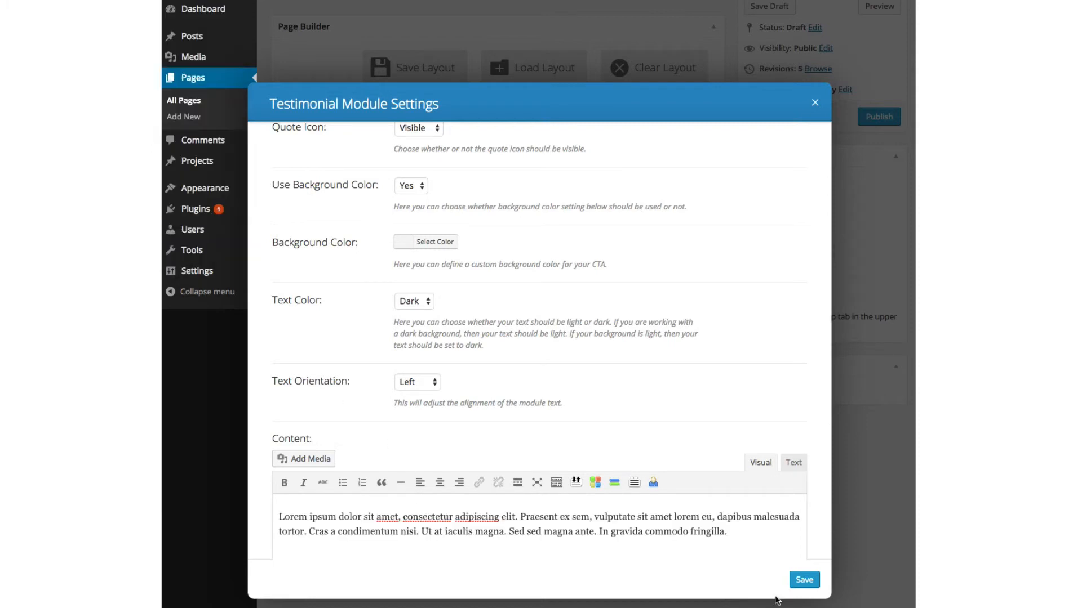
left_click(803, 579)
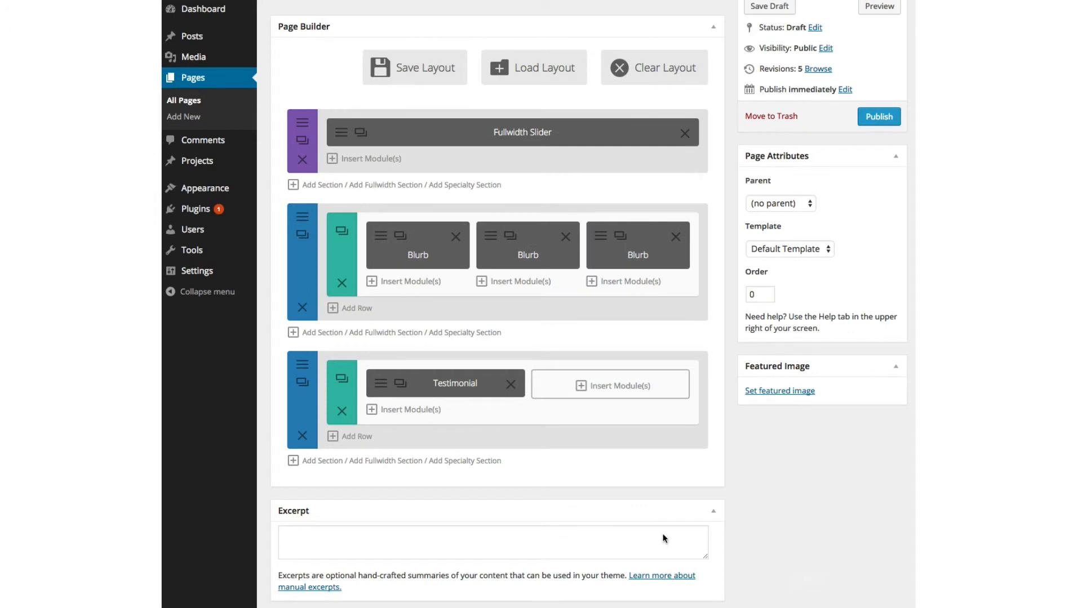
Step: Duplicate the testimonial row and move the copied modules into the original row, giving two testimonials in each column
left_click(341, 381)
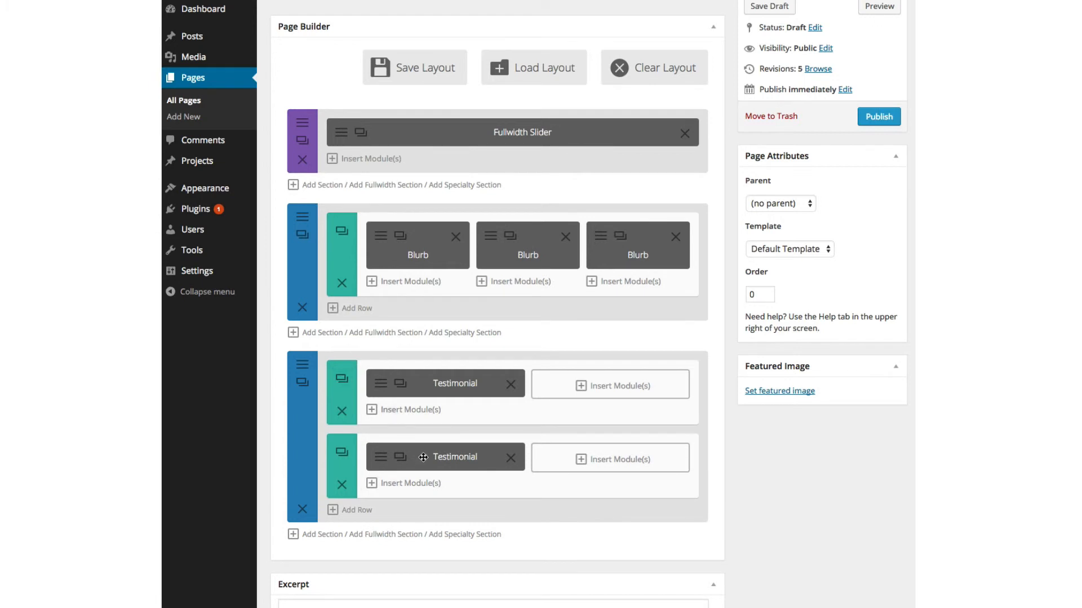
left_click_drag(422, 454, 580, 383)
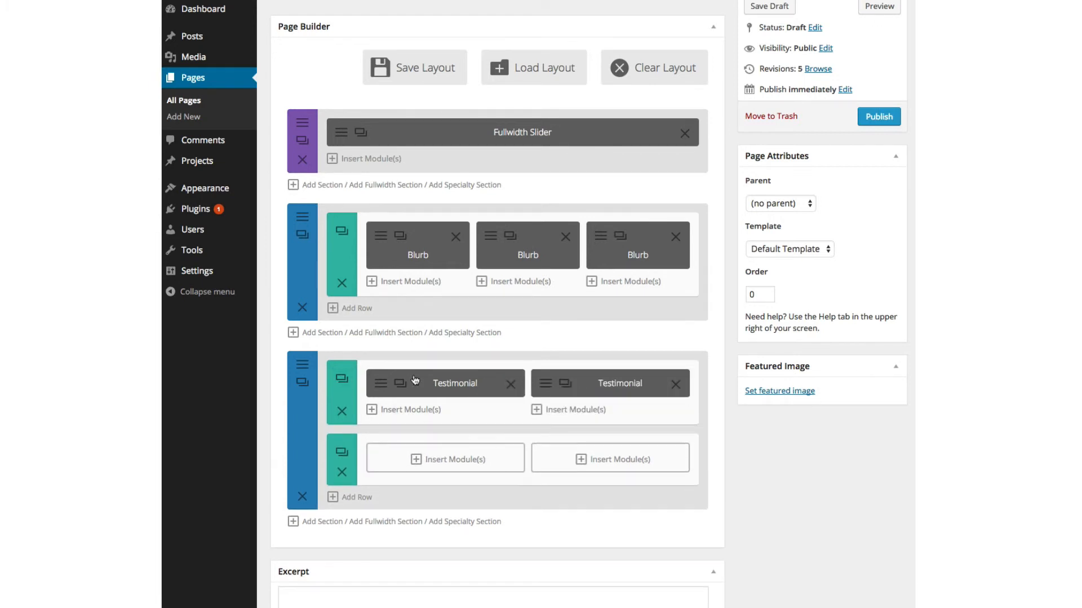
left_click(342, 378)
left_click_drag(428, 457, 446, 398)
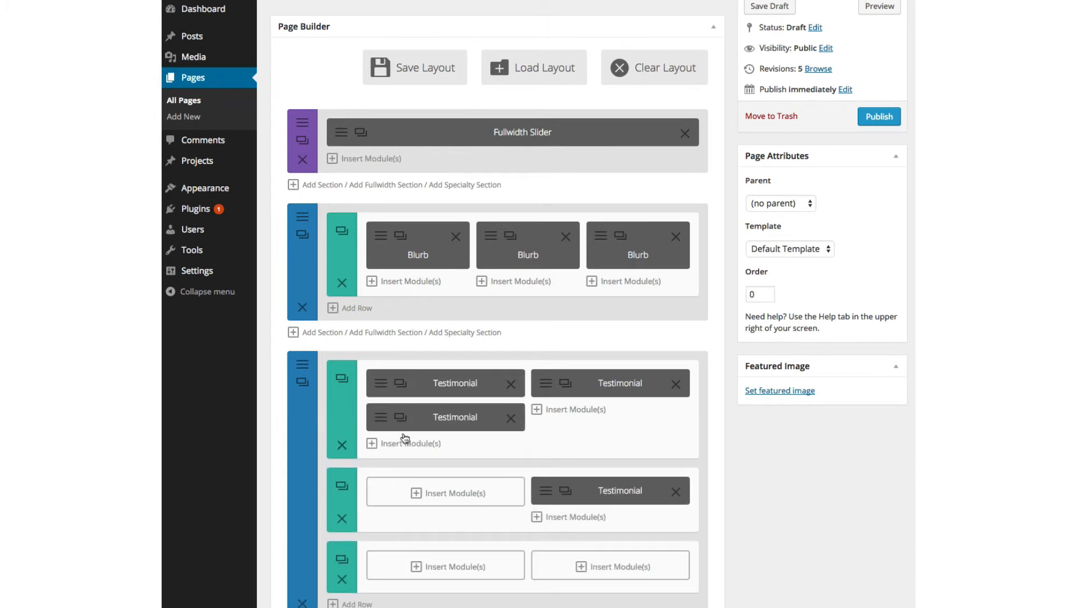
left_click_drag(595, 491, 599, 413)
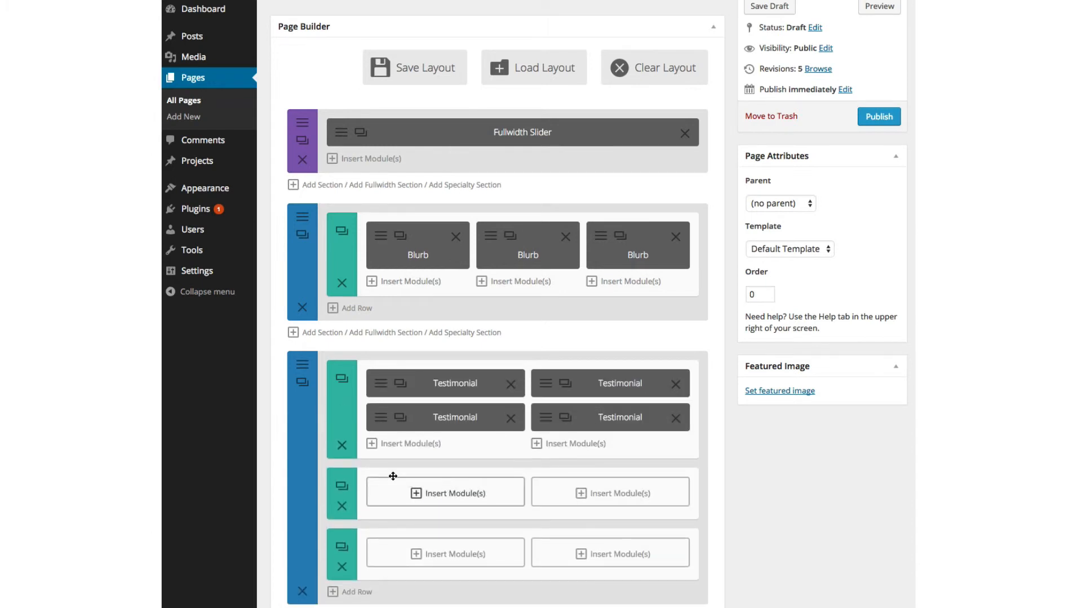
Step: Delete the two empty rows beneath the testimonials and save the page draft
left_click(341, 507)
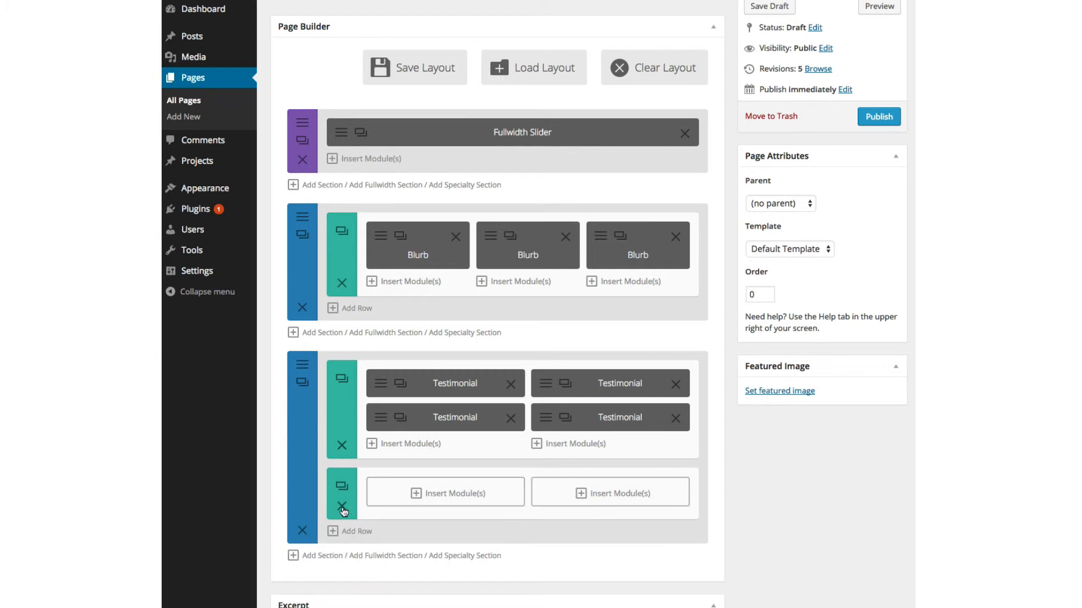
left_click(342, 507)
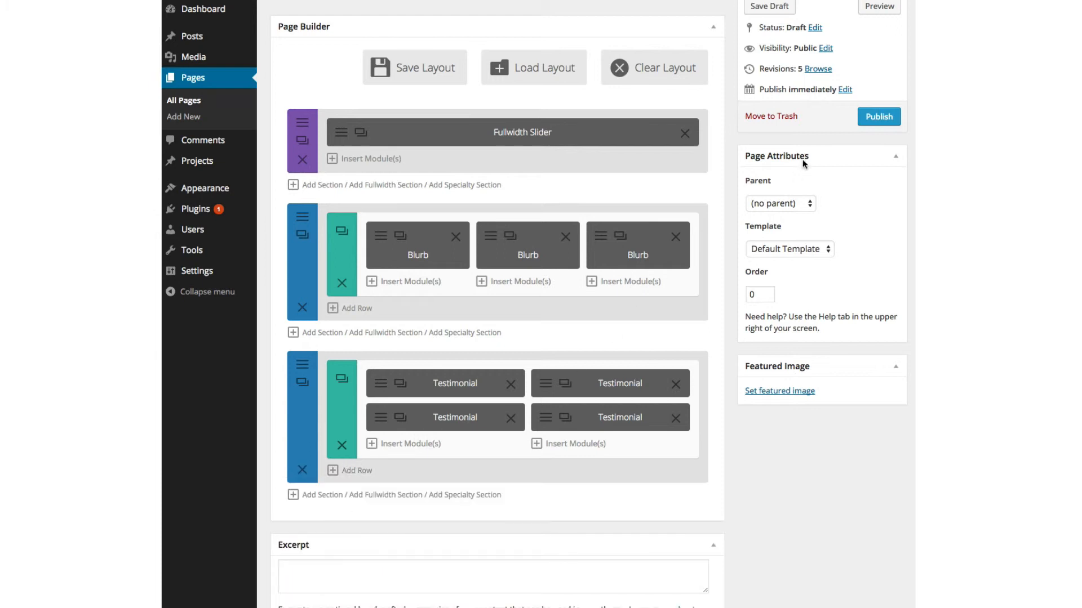
scroll(769, 107, "up", 1)
left_click(775, 37)
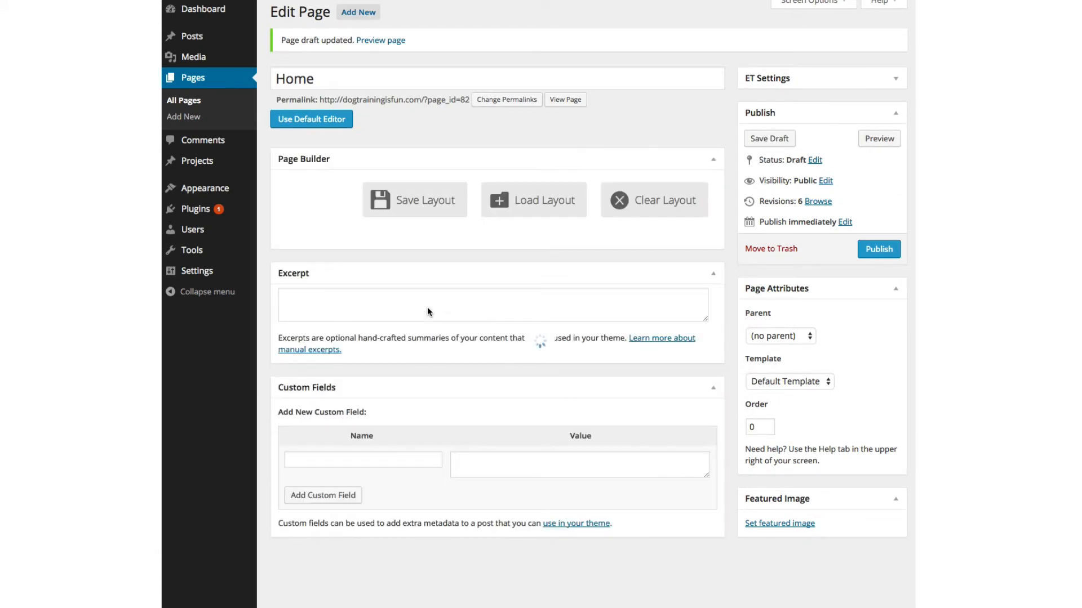
Step: Add a new section below the testimonials with a single full-width column and insert a Countdown Timer module in it
scroll(427, 306, "down", 5)
scroll(429, 309, "up", 1)
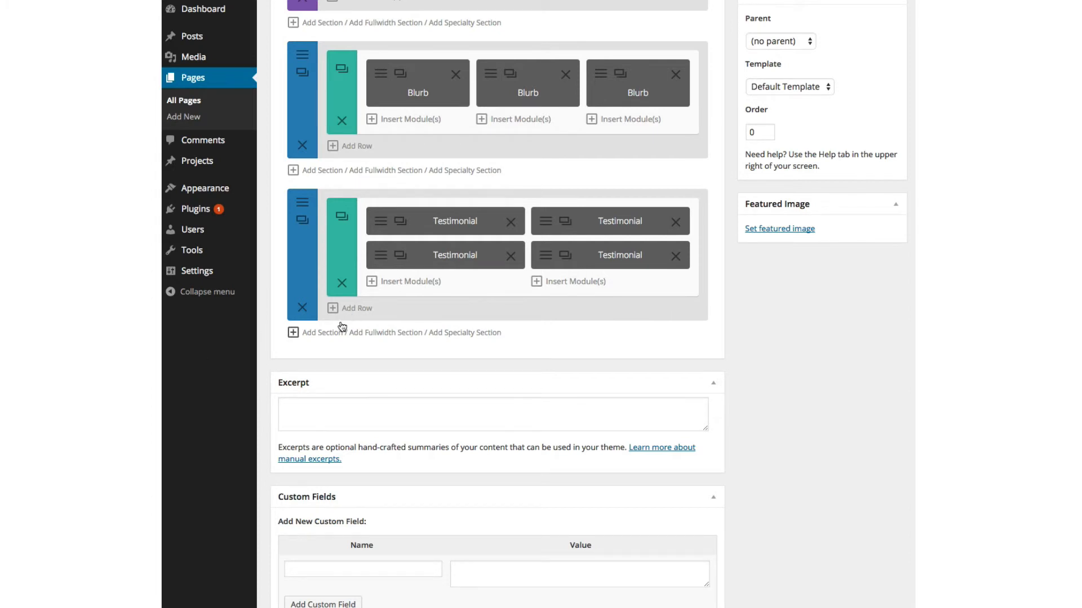
left_click(322, 333)
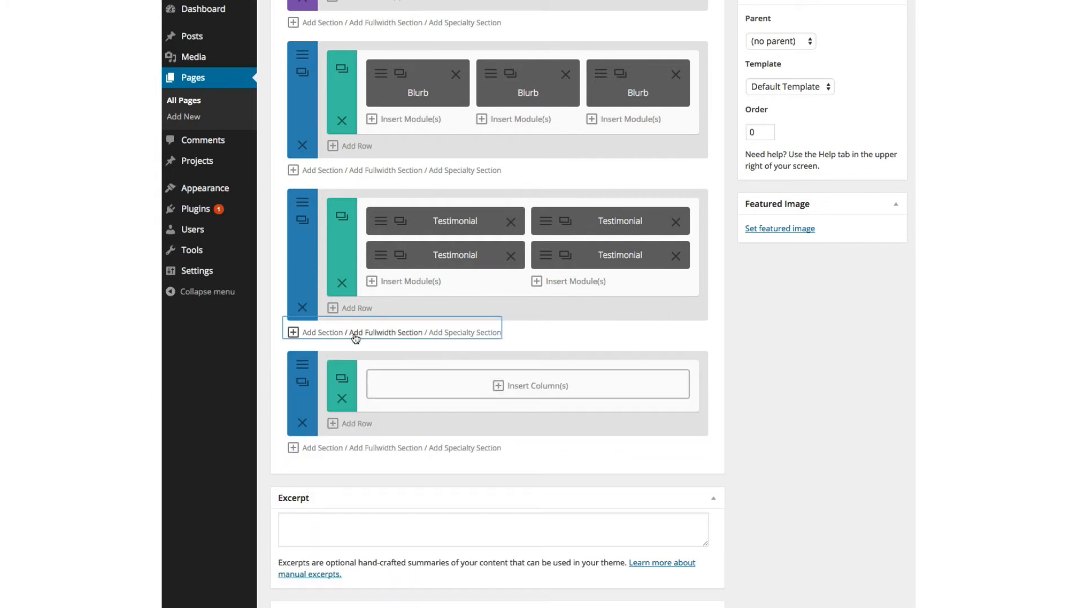
left_click(458, 386)
left_click(310, 168)
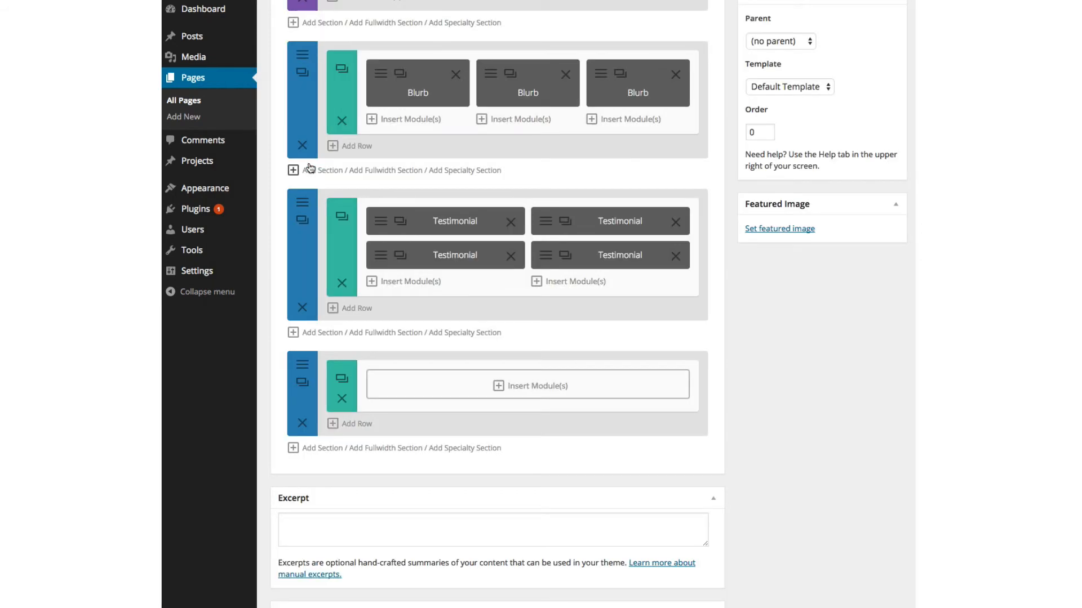
left_click(507, 385)
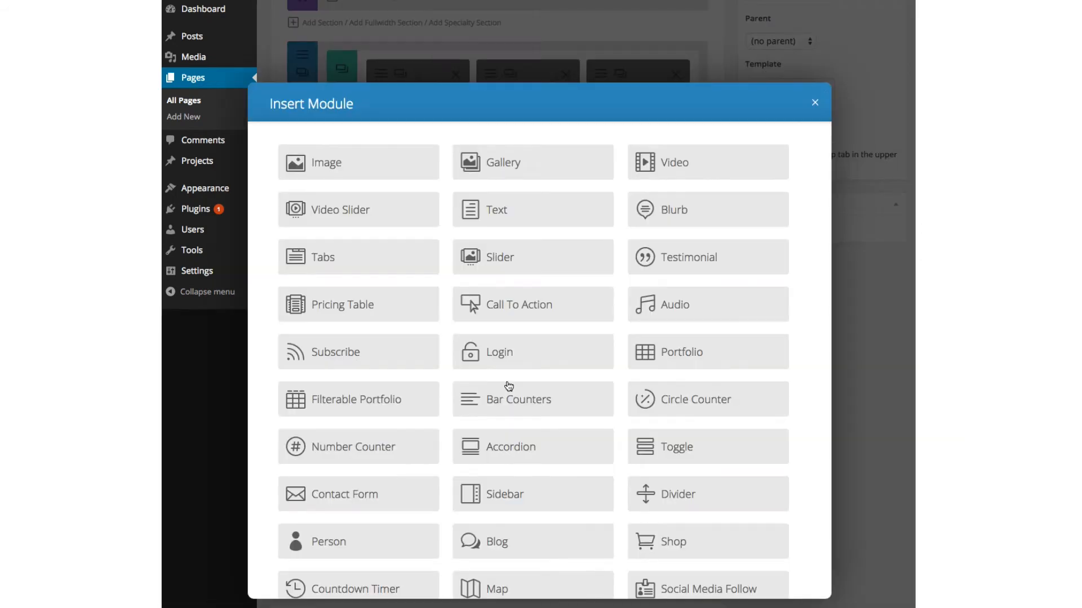
scroll(639, 400, "down", 1)
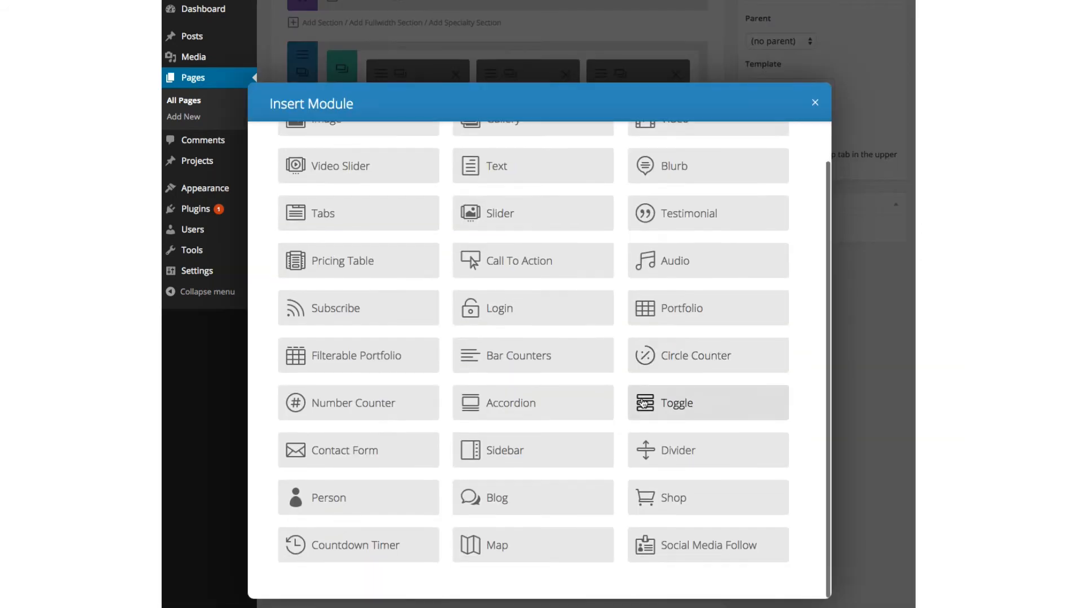
left_click(340, 546)
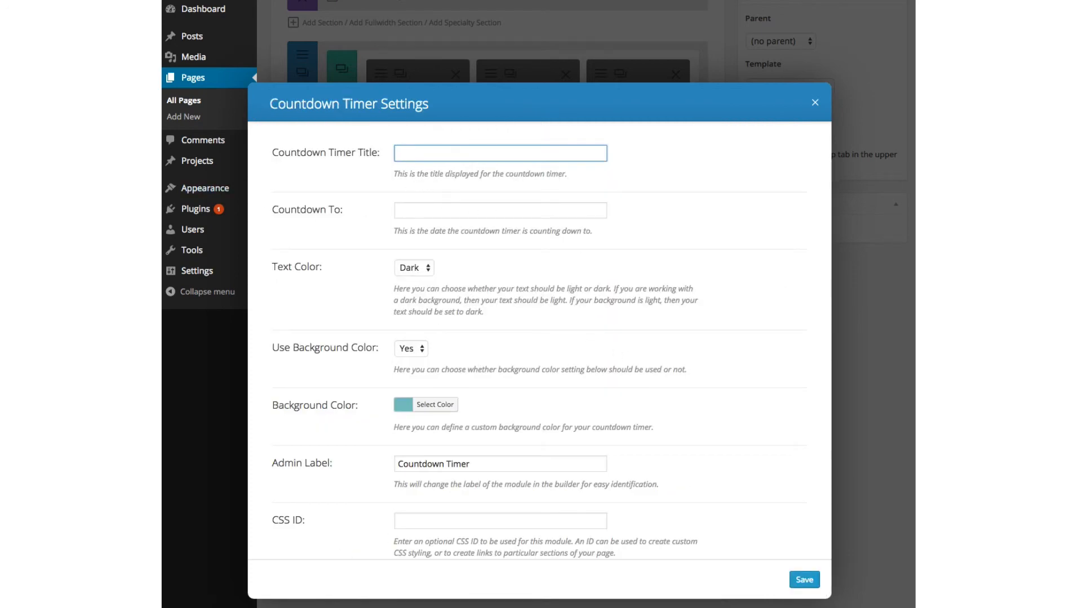
Step: Title the countdown timer "Time left until the next online course closes" and set its countdown date to 03/24/2015 00:00
key("super+Tab")
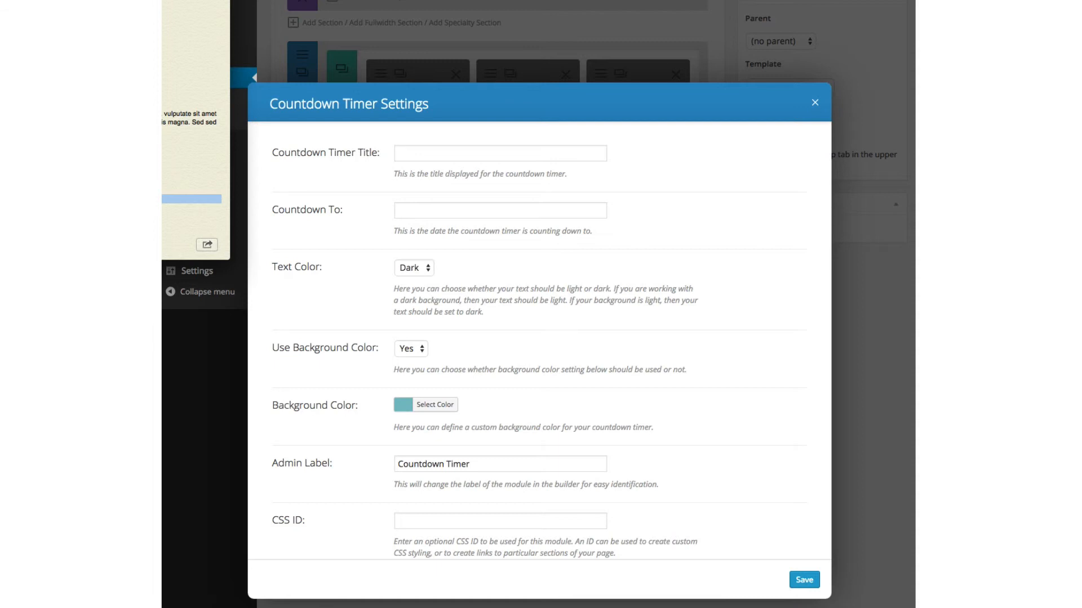
left_click(419, 154)
type("Time left until the next online course closes")
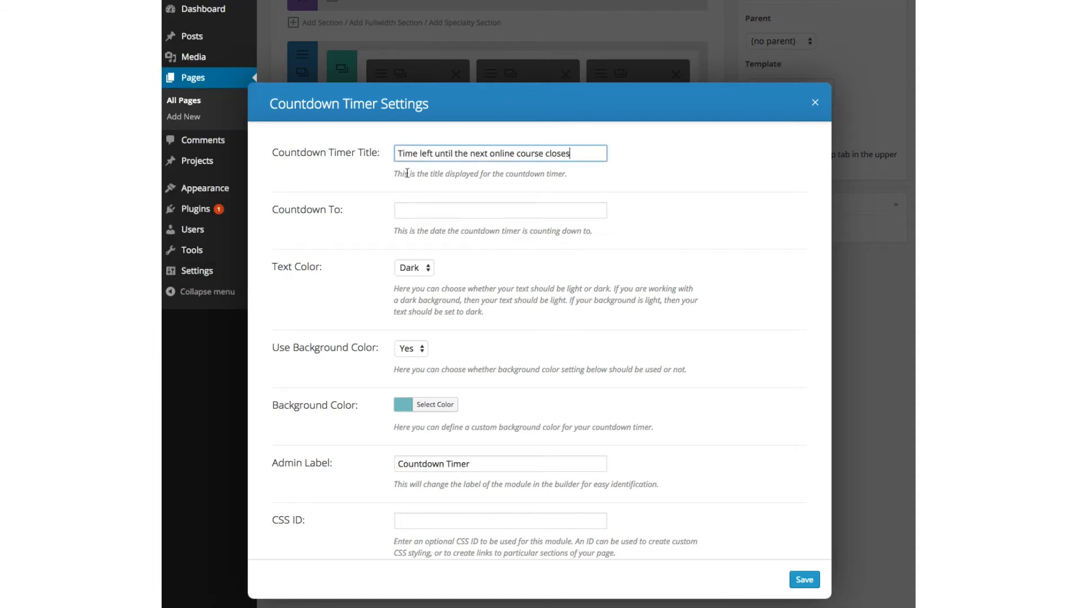
left_click(403, 211)
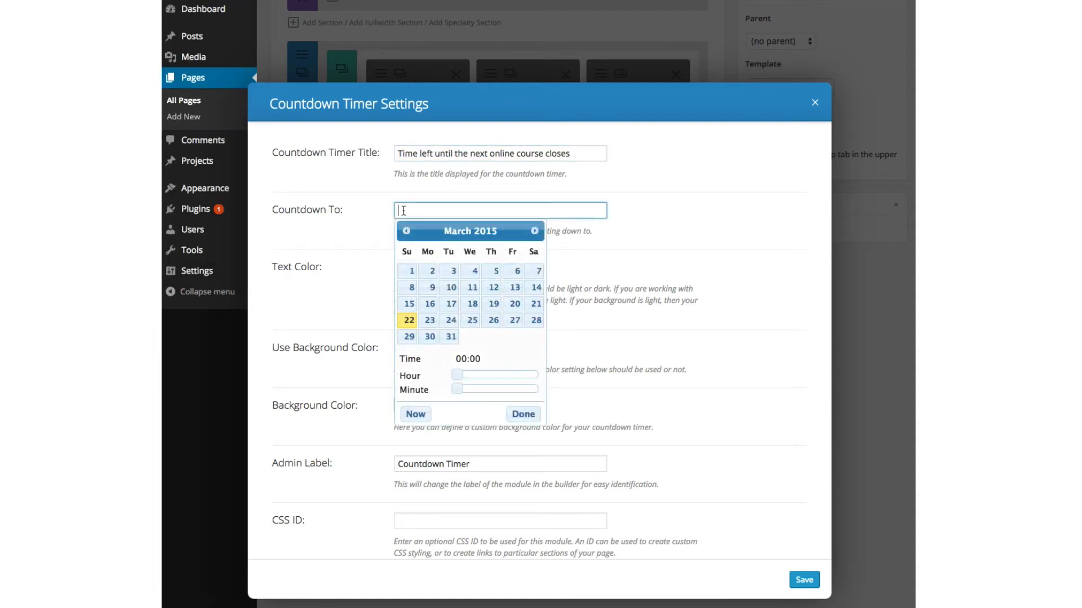
left_click(451, 320)
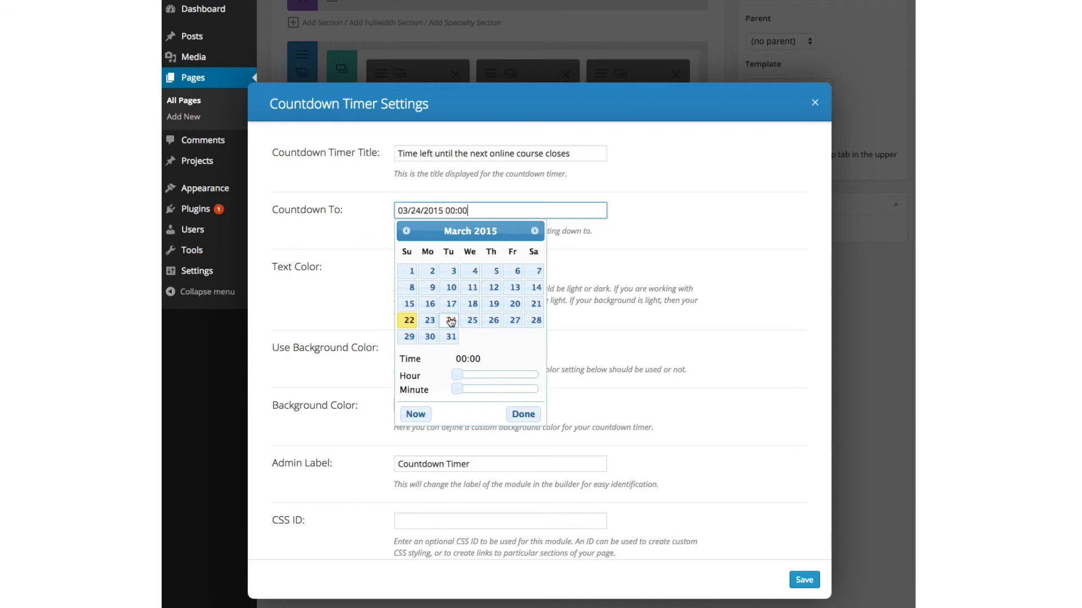
left_click(522, 414)
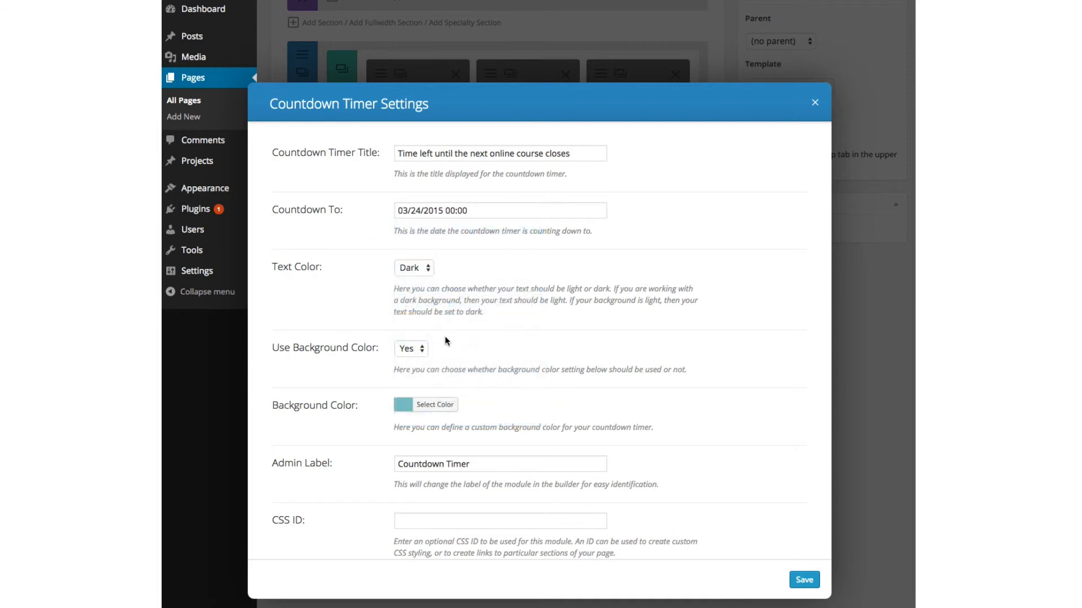
Step: Set the countdown timer's text color to Light and its background color to dark grey #606060, and save the module
left_click(410, 268)
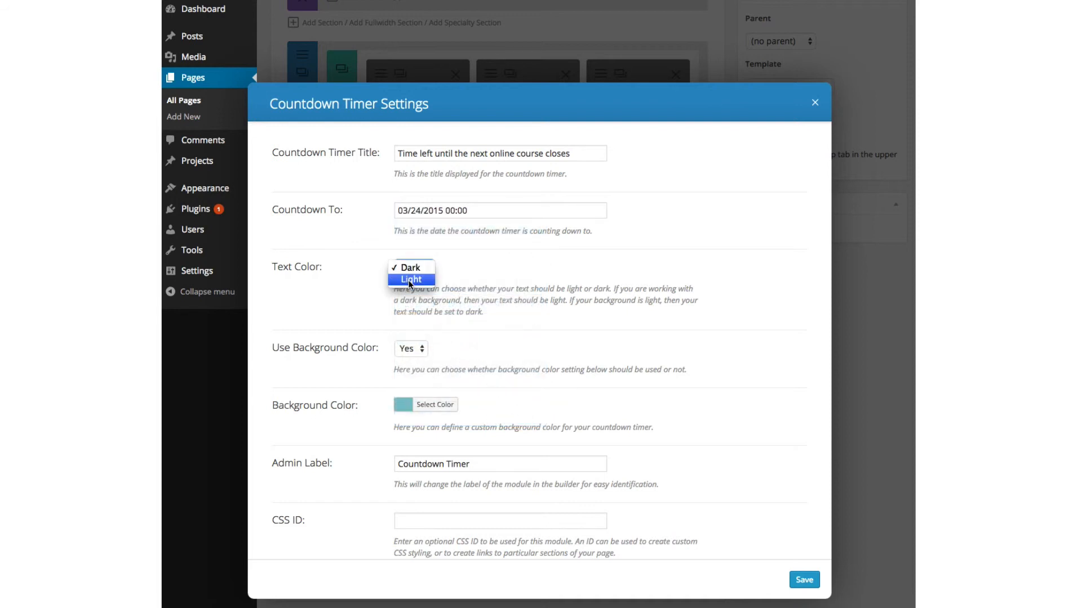
left_click(411, 283)
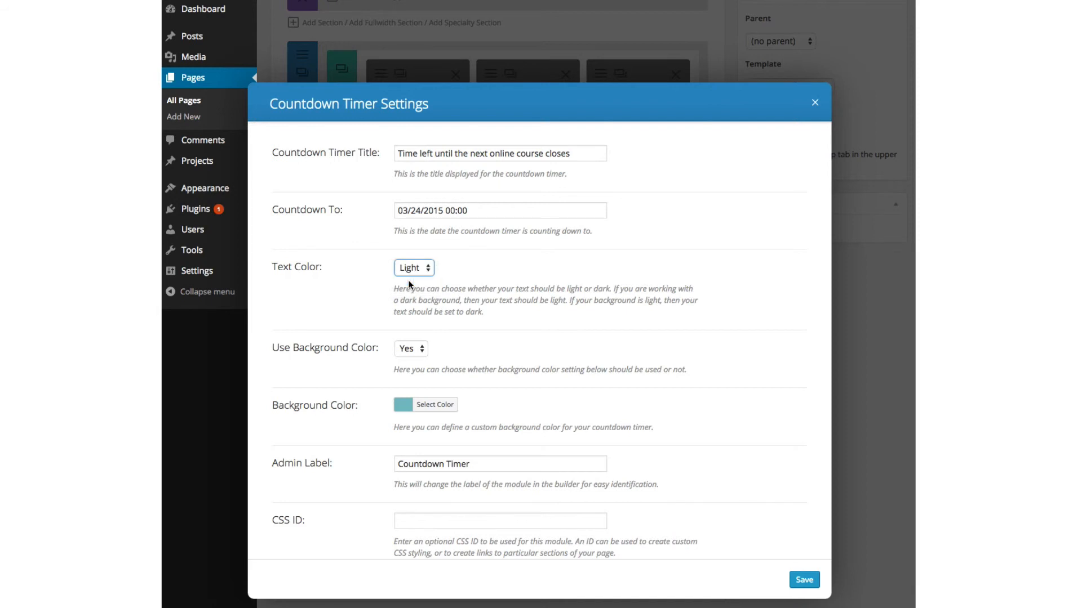
left_click(432, 404)
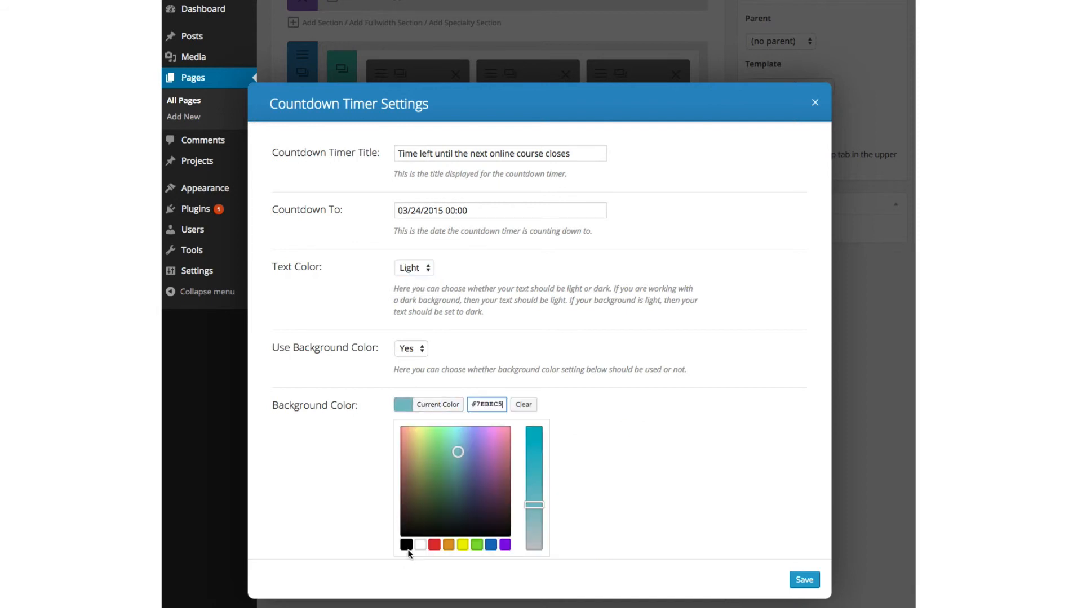
left_click(406, 545)
left_click(405, 503)
left_click_drag(405, 502, 403, 496)
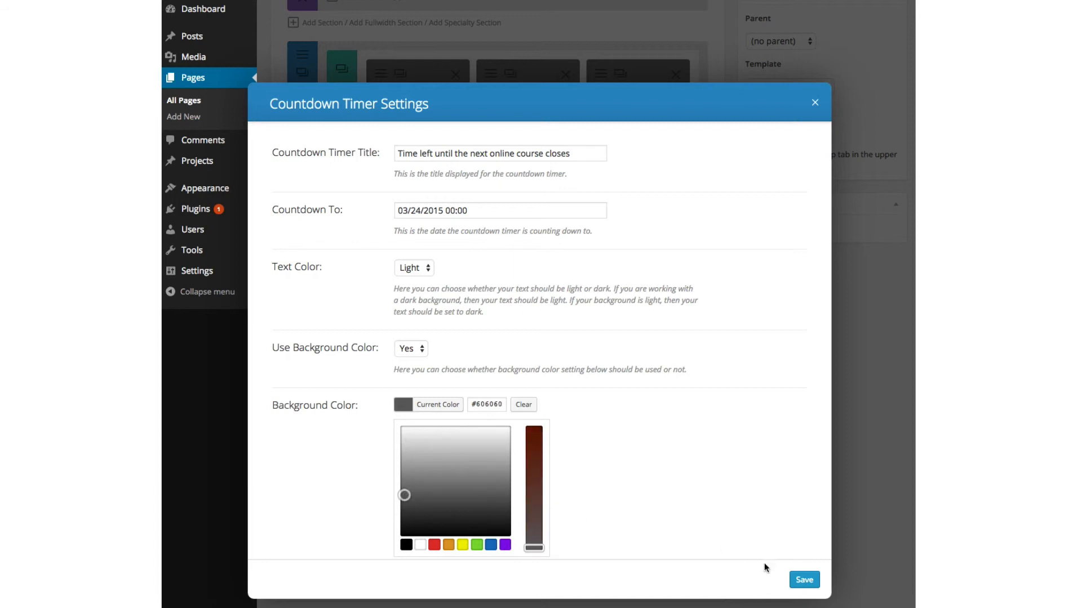
left_click(804, 580)
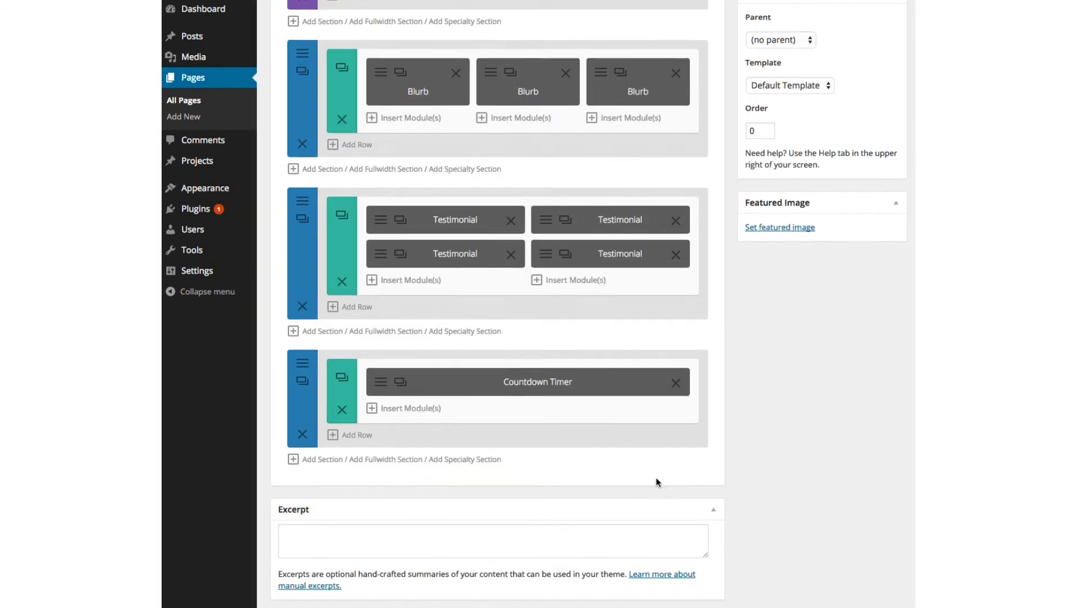
Step: Add a new section below the countdown timer with a single full-width column and insert a Call To Action module in it
scroll(656, 478, "down", 3)
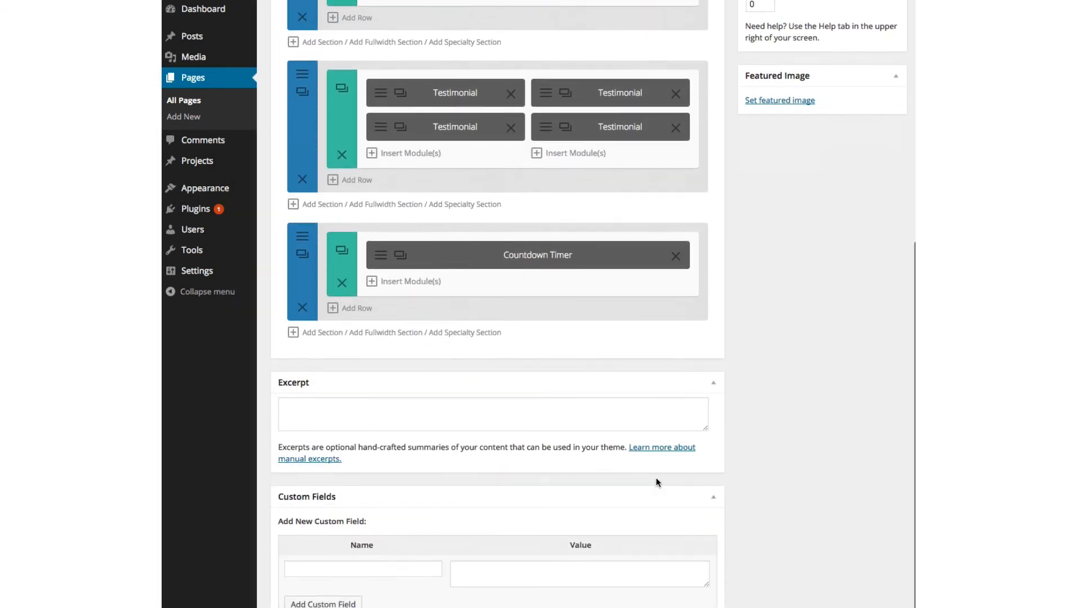
left_click(314, 334)
left_click(462, 378)
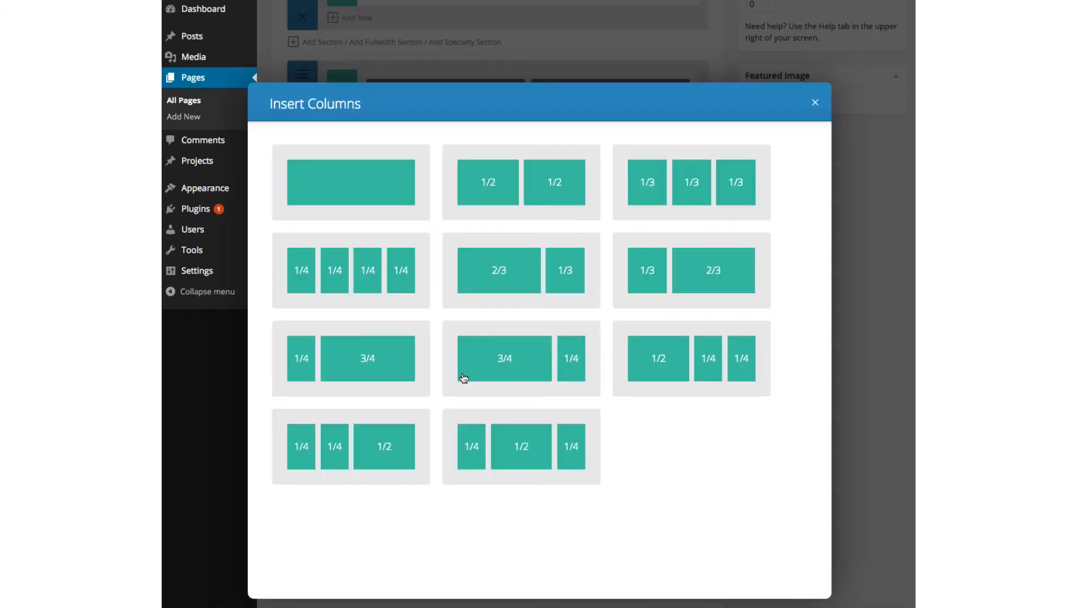
left_click(357, 192)
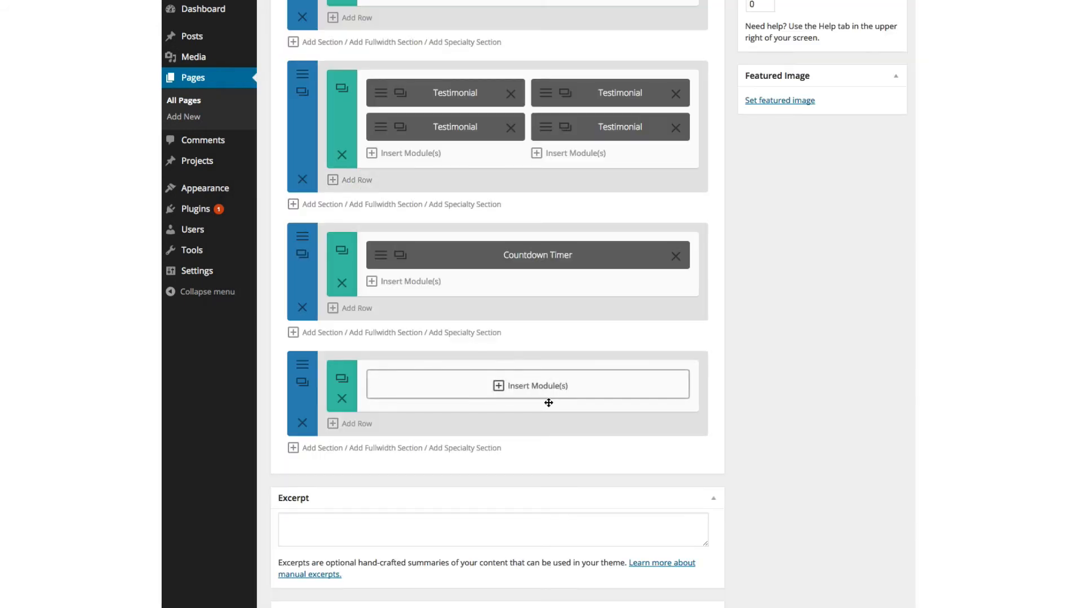
left_click(534, 391)
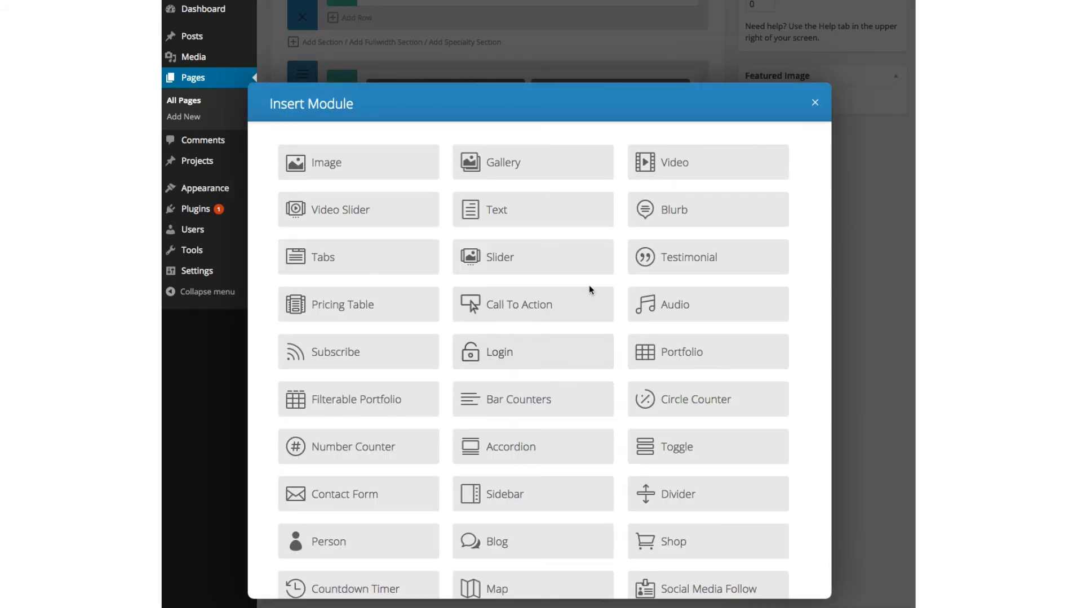
scroll(651, 354, "down", 1)
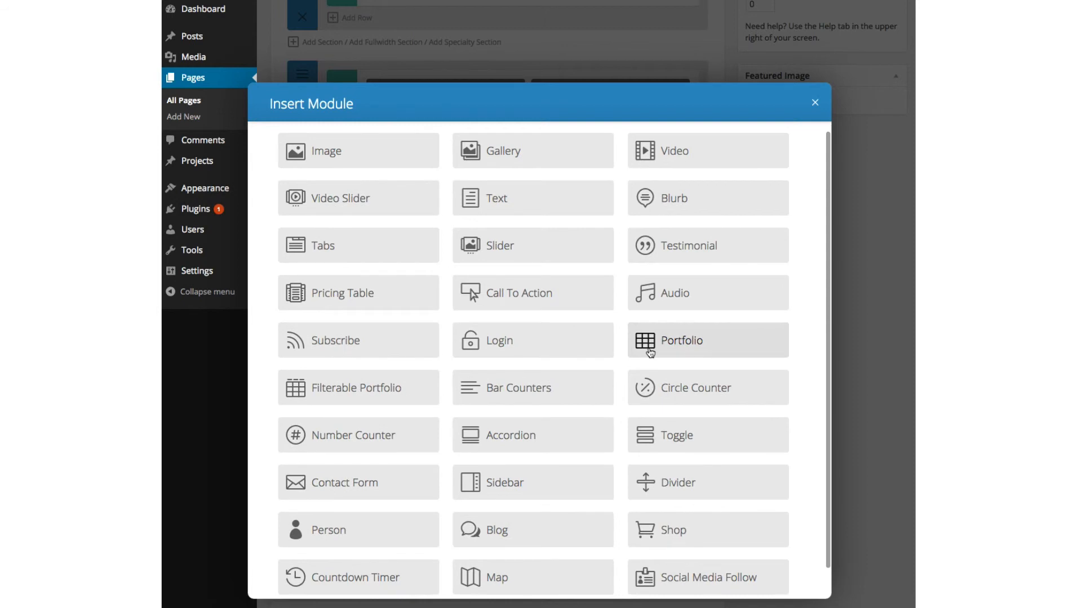
left_click(506, 289)
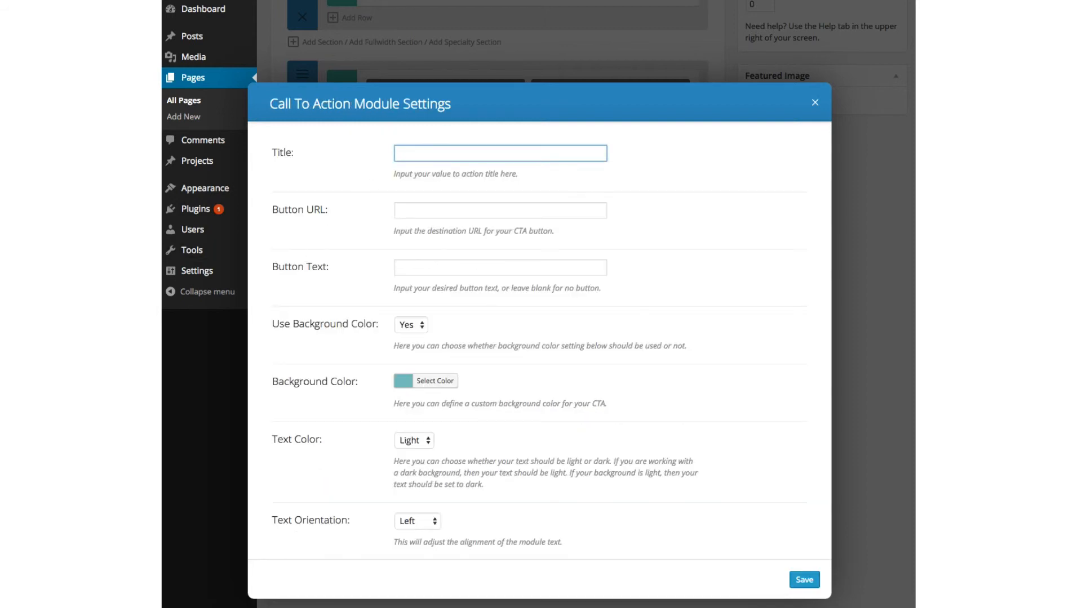
Step: Title the call to action "Want to have the most obedient dog around? Sign up now!", copying the text from the notes
triple_click(169, 200)
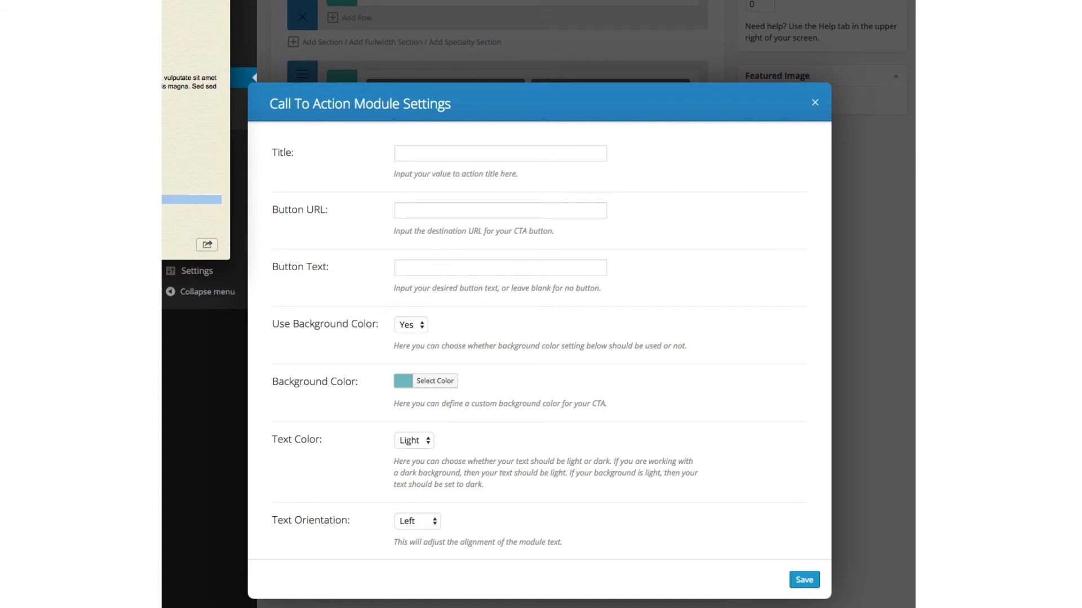
left_click(413, 153)
type("Want to have the most obedient dog around? Sign up now!")
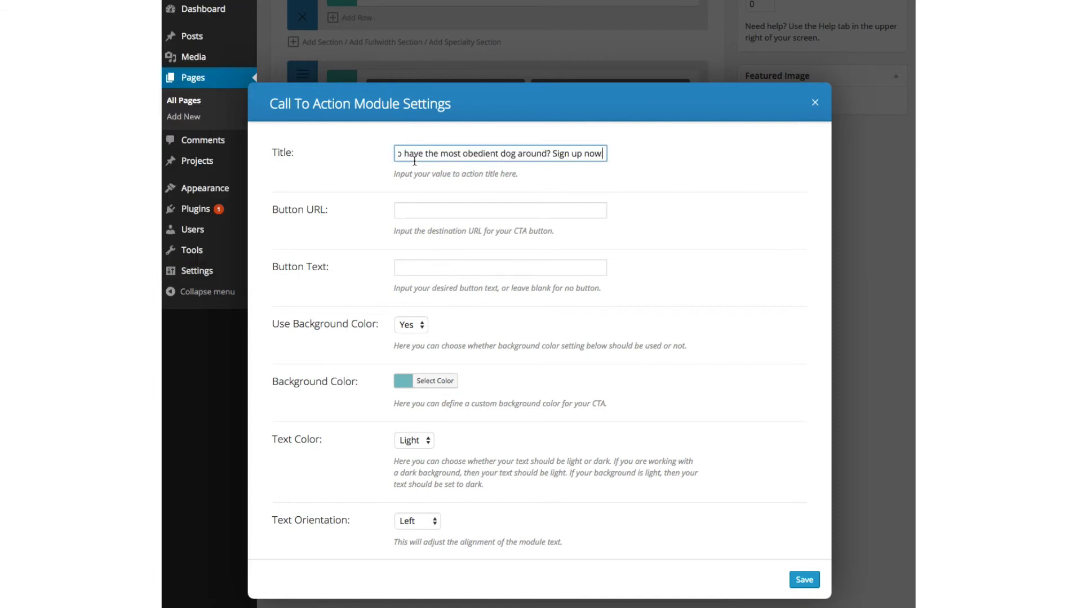
left_click(415, 209)
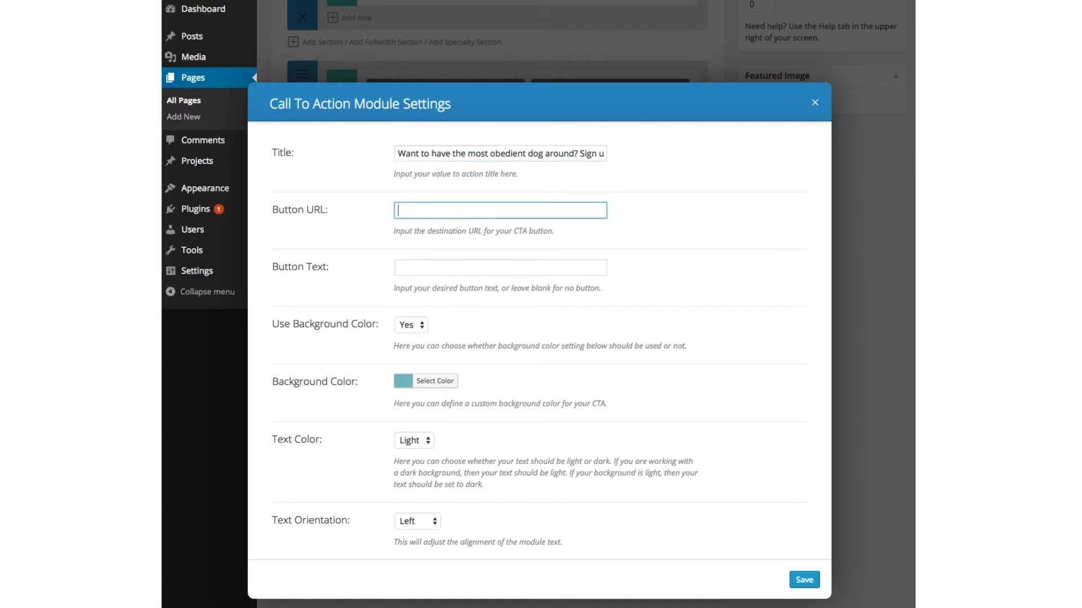
triple_click(169, 60)
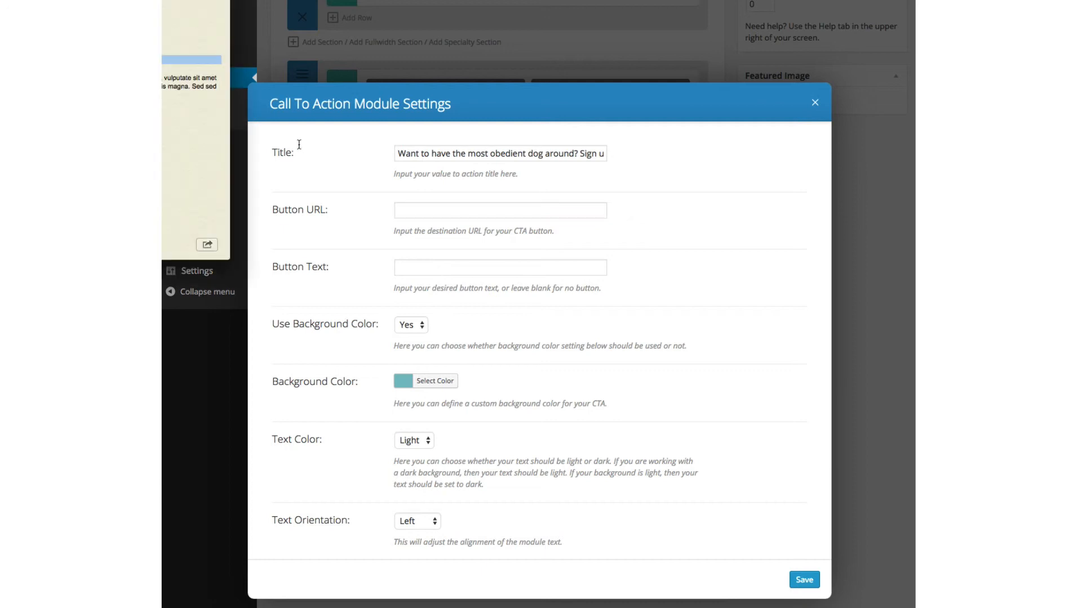
left_click(419, 215)
type("http://www.google.com")
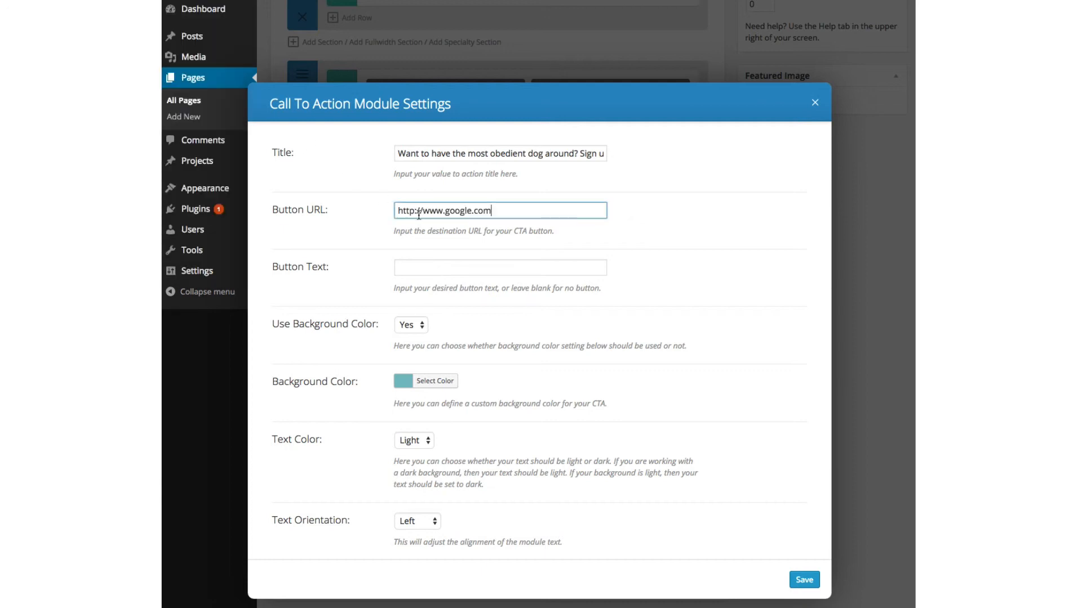
left_click(436, 273)
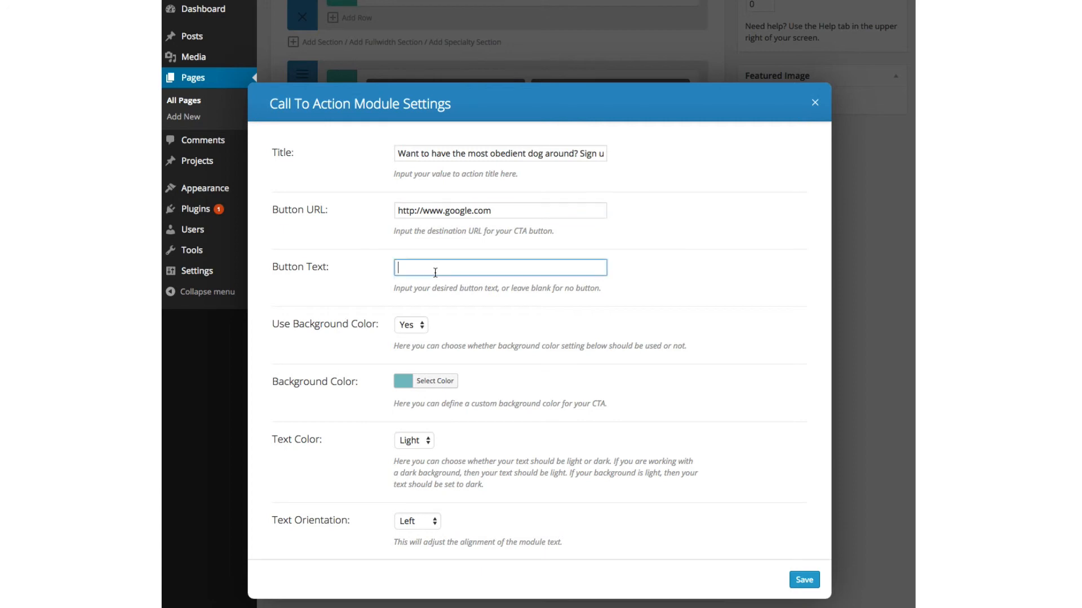
key("super+Tab")
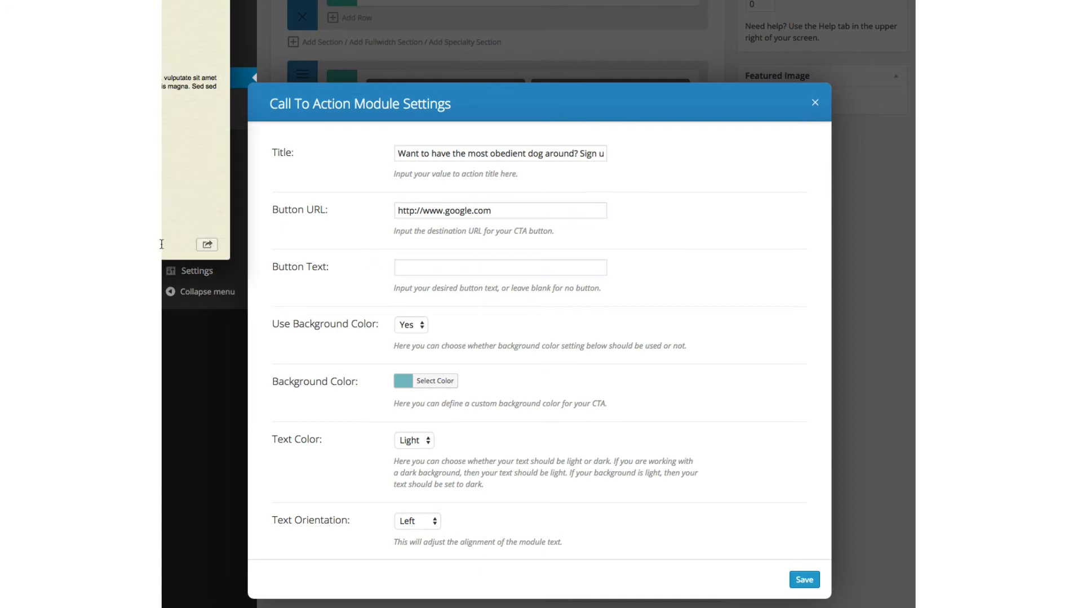
left_click(403, 270)
type("Sign me up")
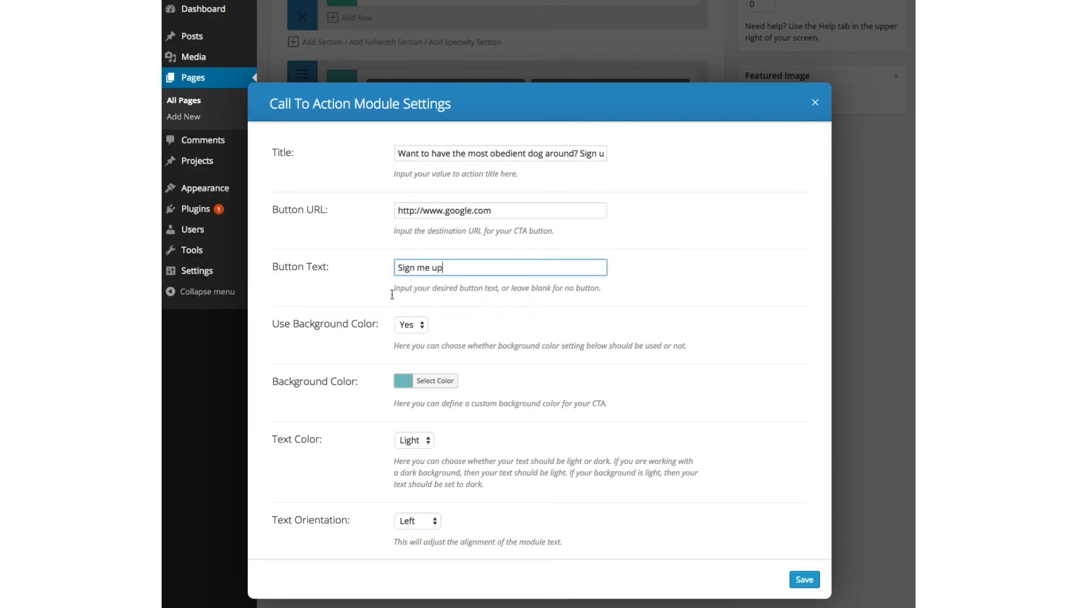
Step: Set the call to action's background color to orange #dd9933 and save the module
scroll(396, 313, "down", 3)
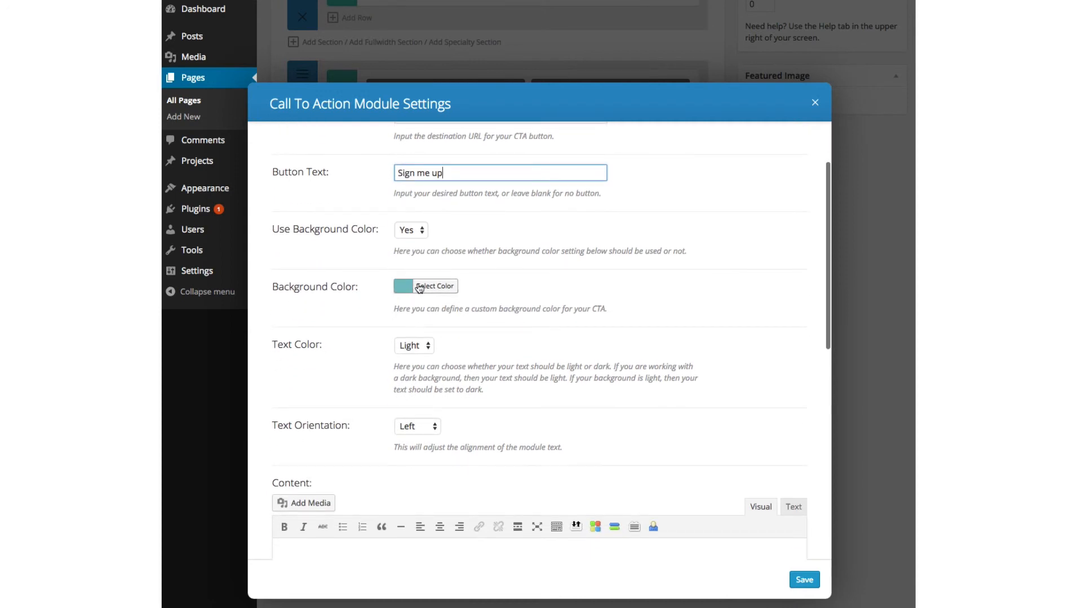
left_click(419, 288)
left_click(449, 426)
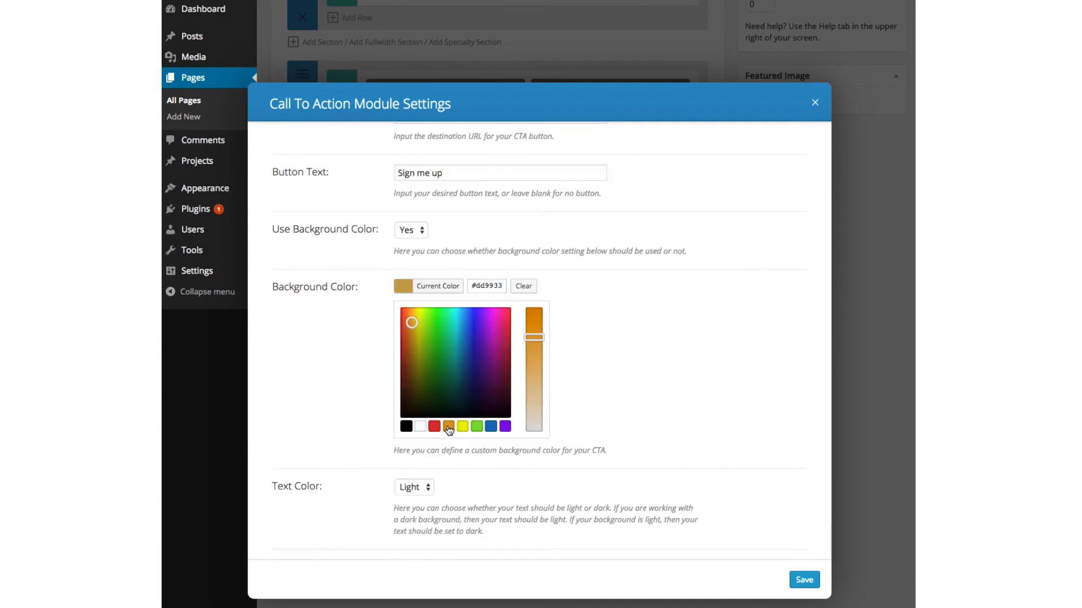
left_click(800, 580)
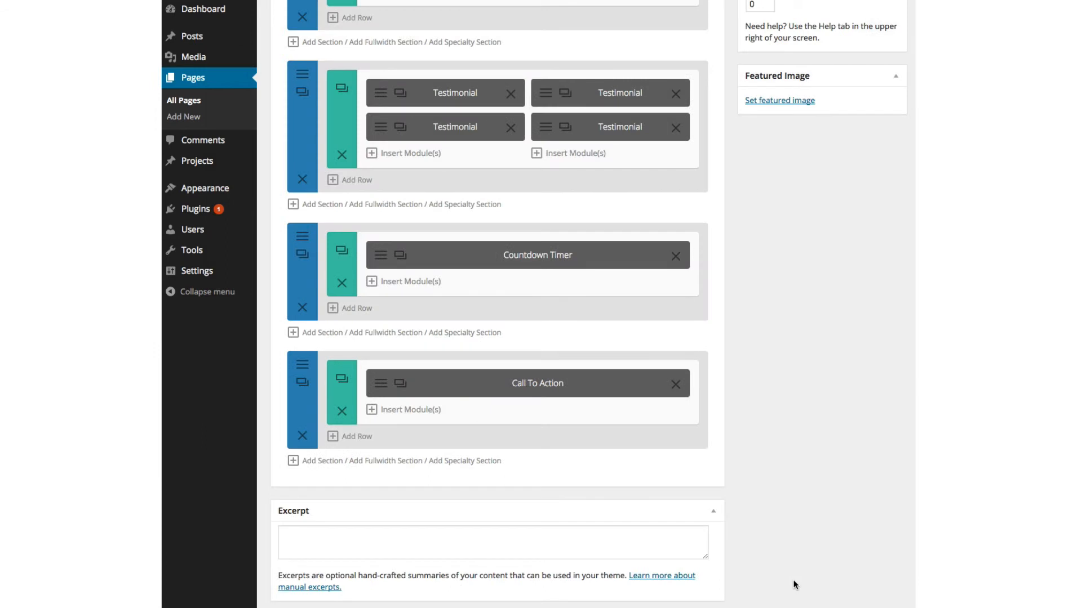
Step: Set the background color of the section containing the call to action to orange #dd9933 and save the section settings
left_click(304, 368)
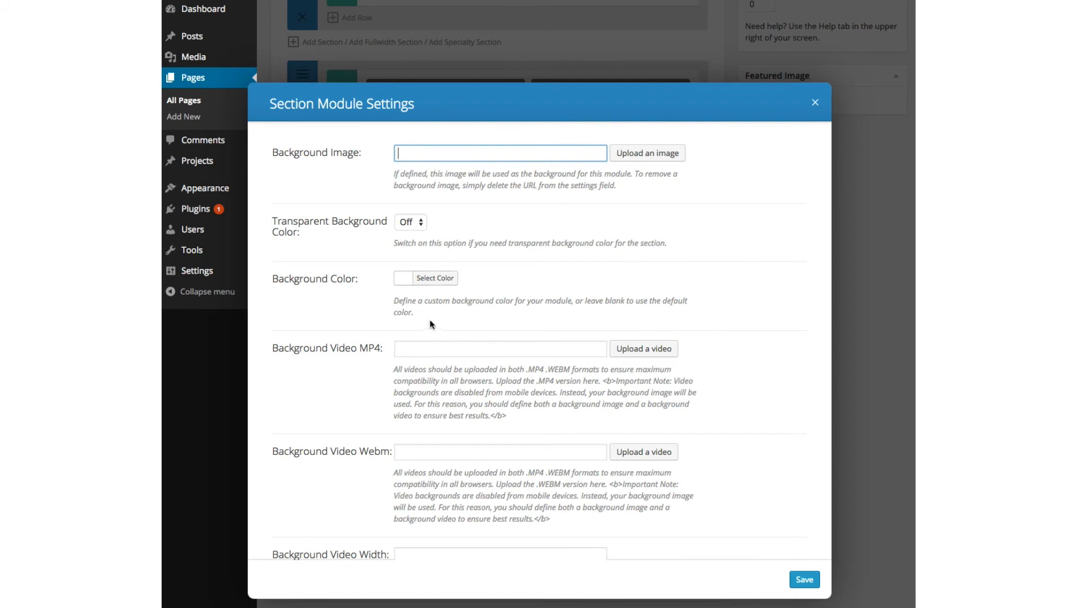
scroll(429, 321, "down", 5)
scroll(452, 227, "up", 4)
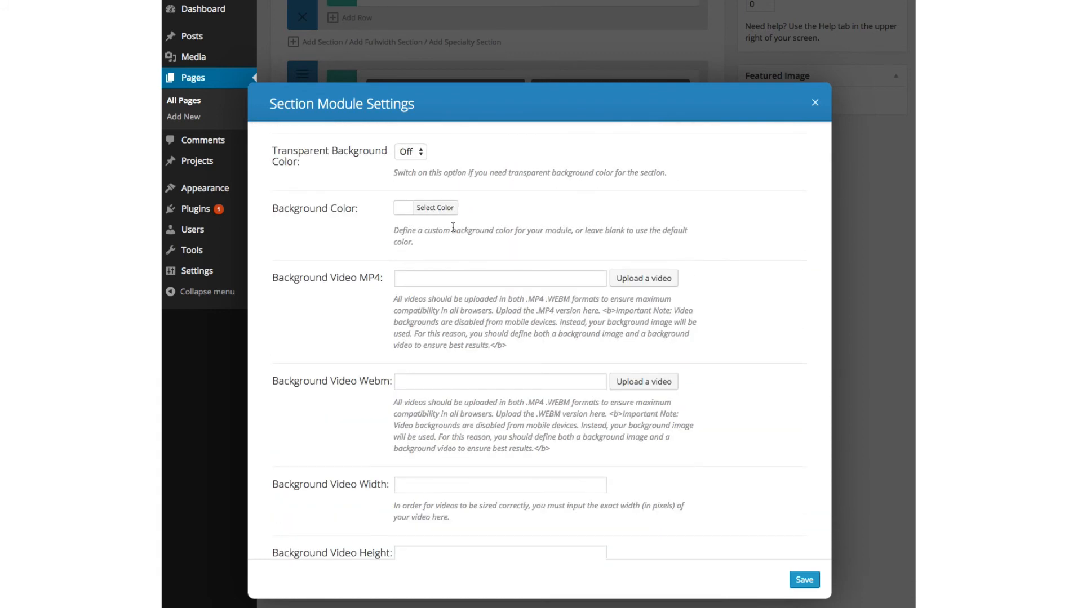
left_click(438, 210)
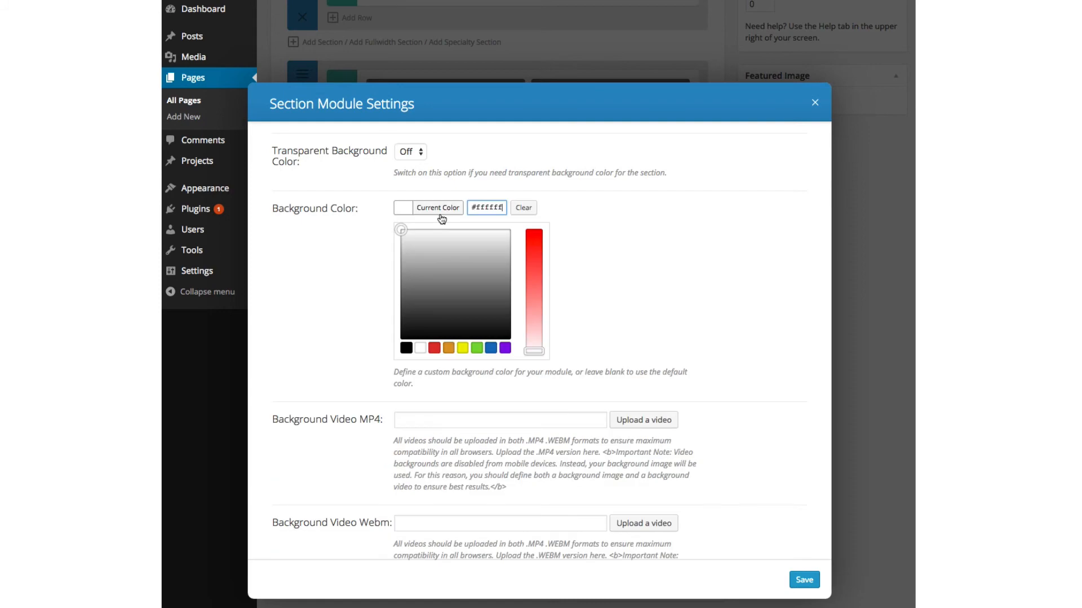
left_click(449, 350)
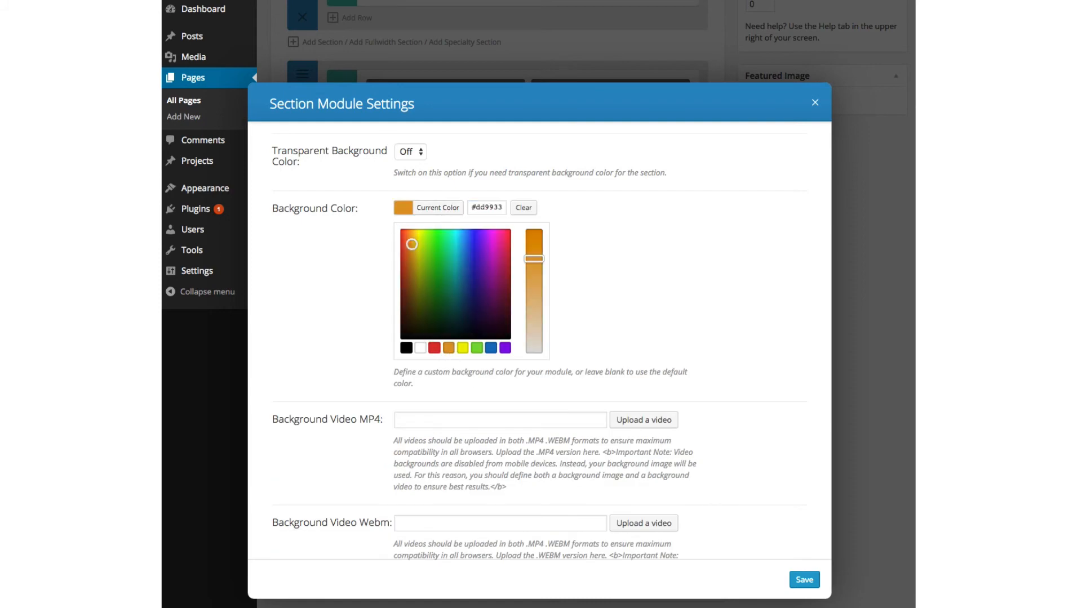
left_click(809, 581)
Step: Save the Home page draft and preview the whole page from the slider down to the call to action
scroll(644, 218, "up", 8)
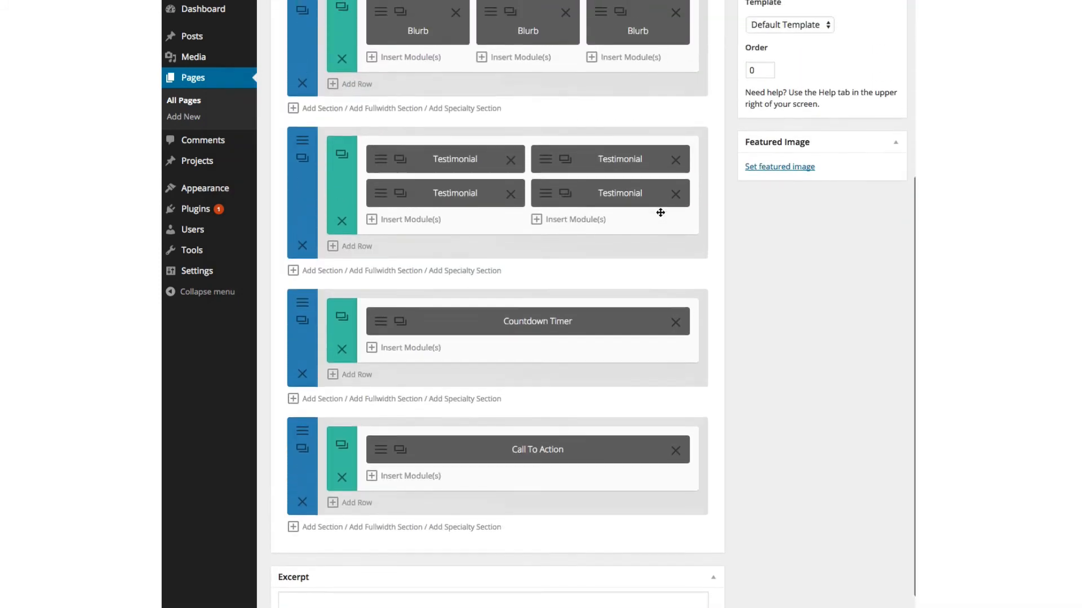
left_click(759, 142)
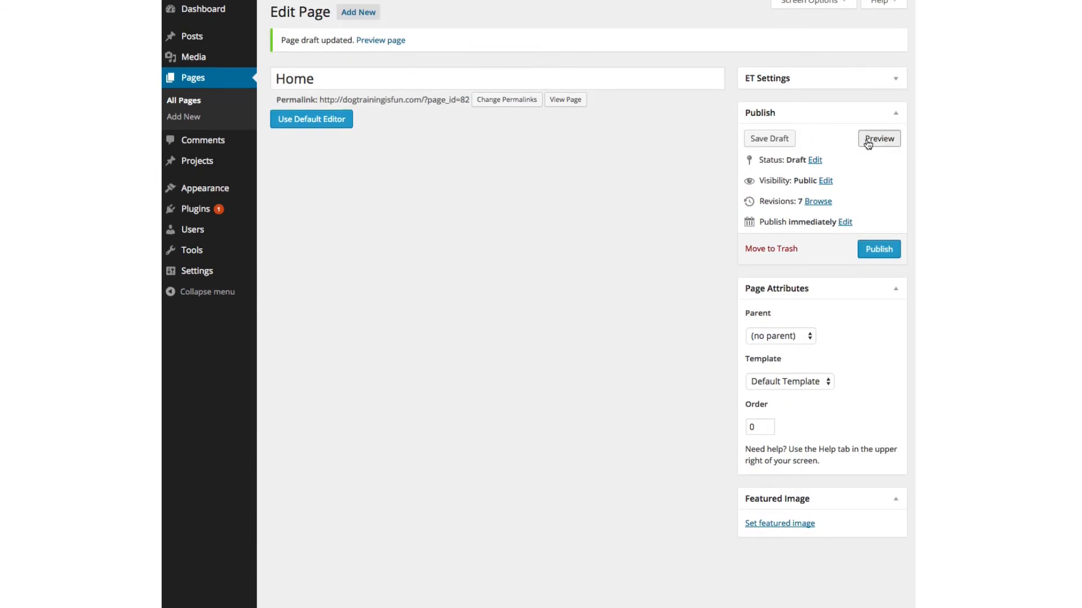
left_click(870, 138)
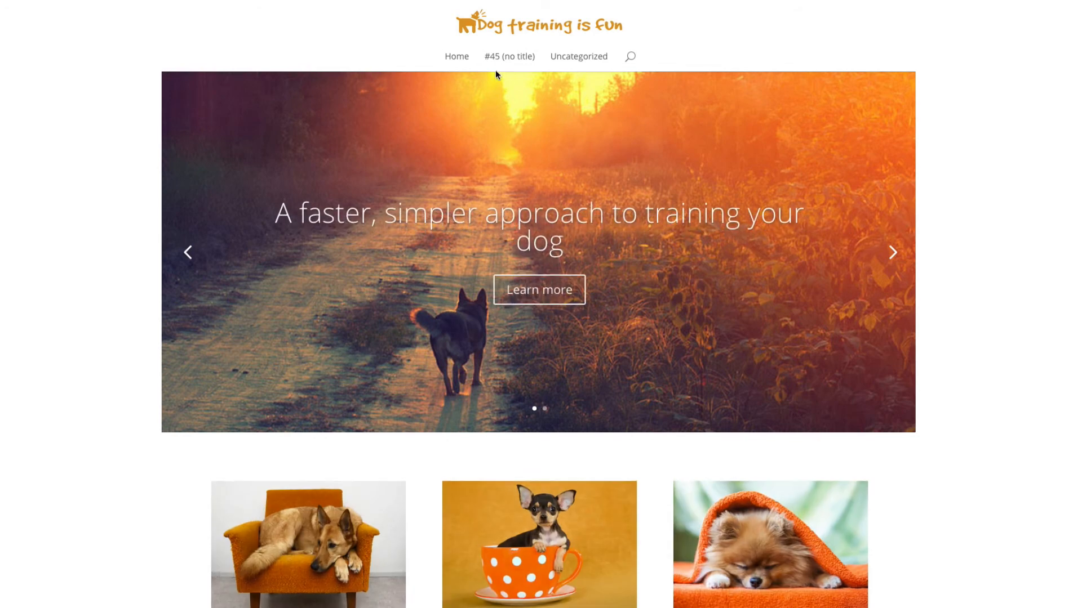
scroll(453, 198, "down", 8)
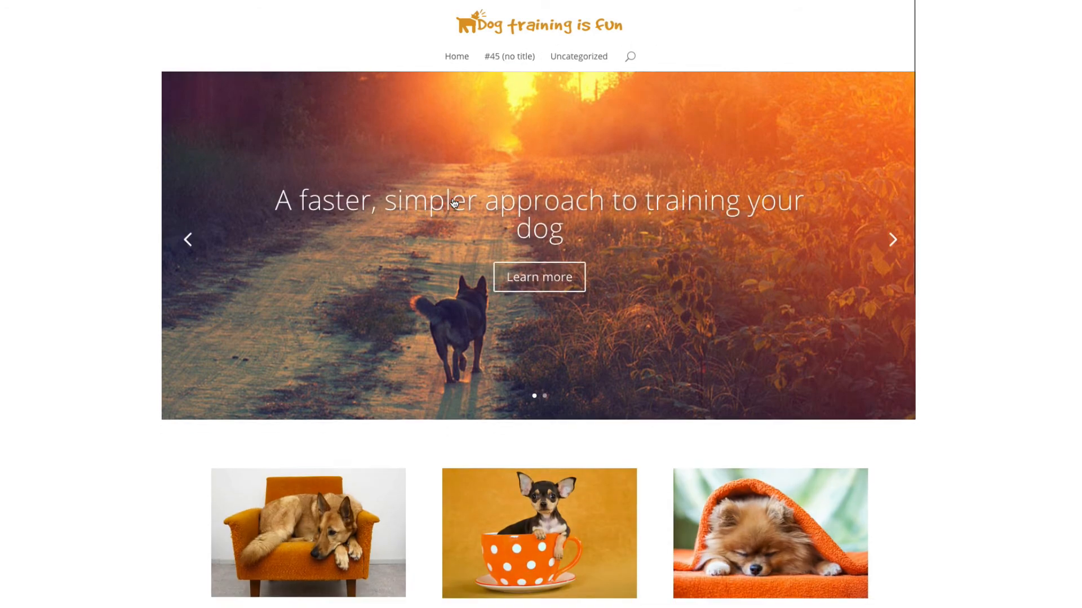
scroll(452, 198, "down", 4)
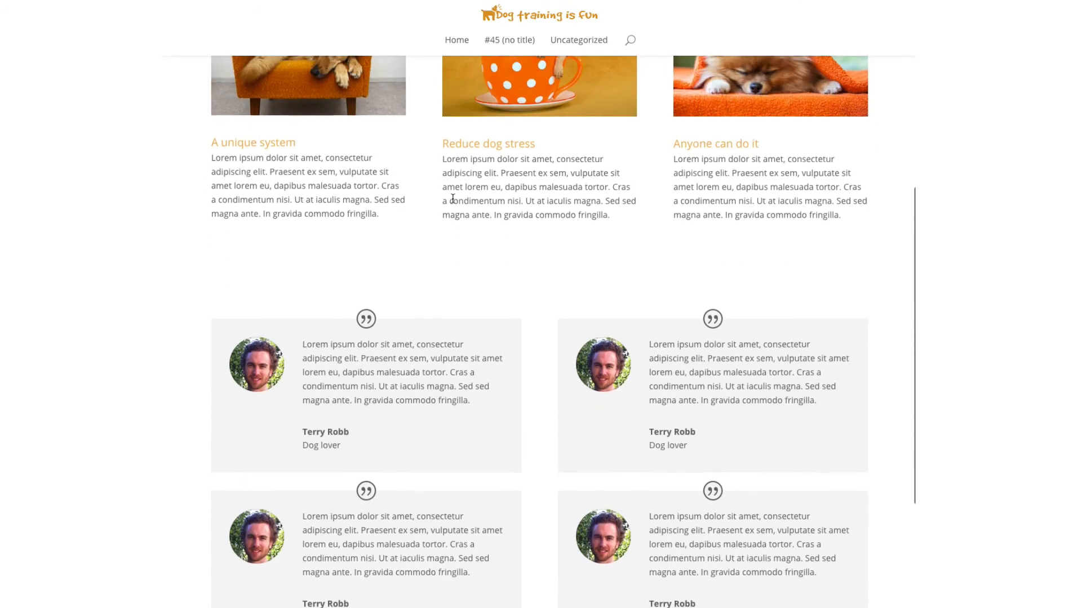
scroll(453, 198, "down", 5)
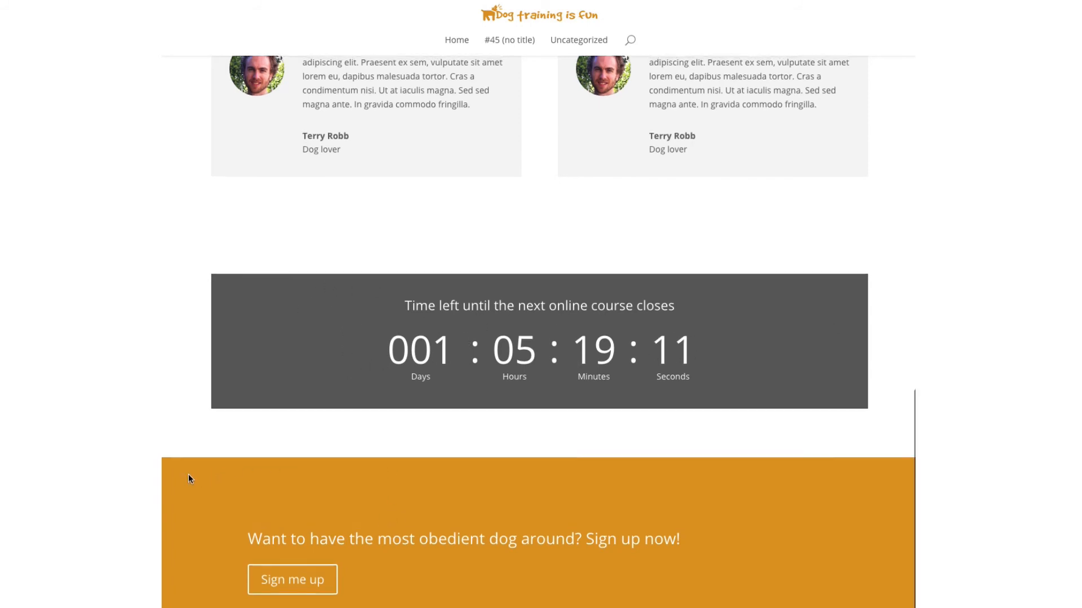
scroll(188, 475, "up", 15)
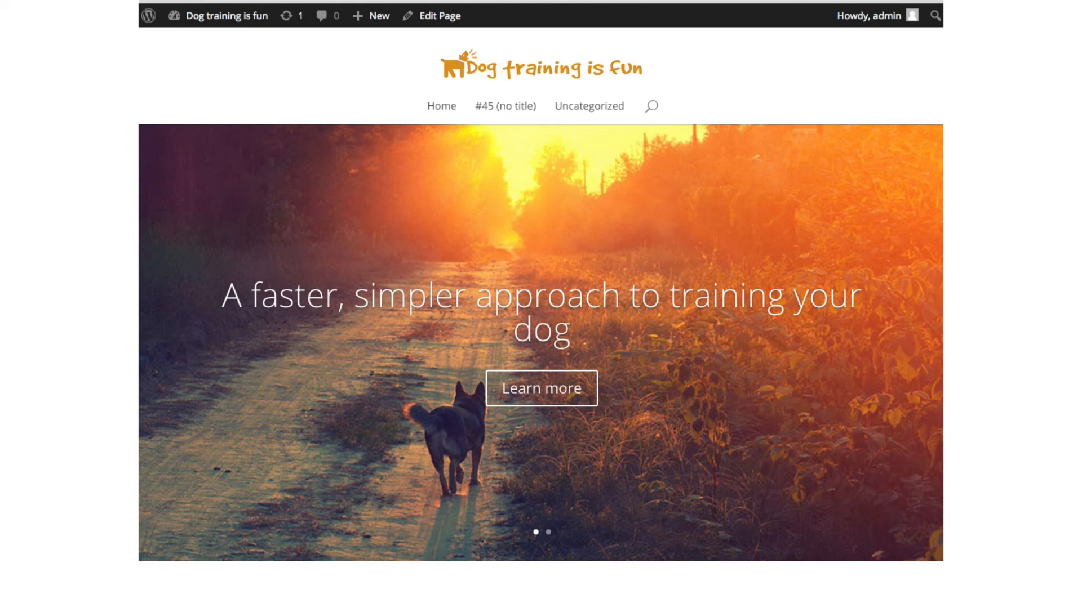
Step: Return to editing the Home page and publish it
left_click(434, 16)
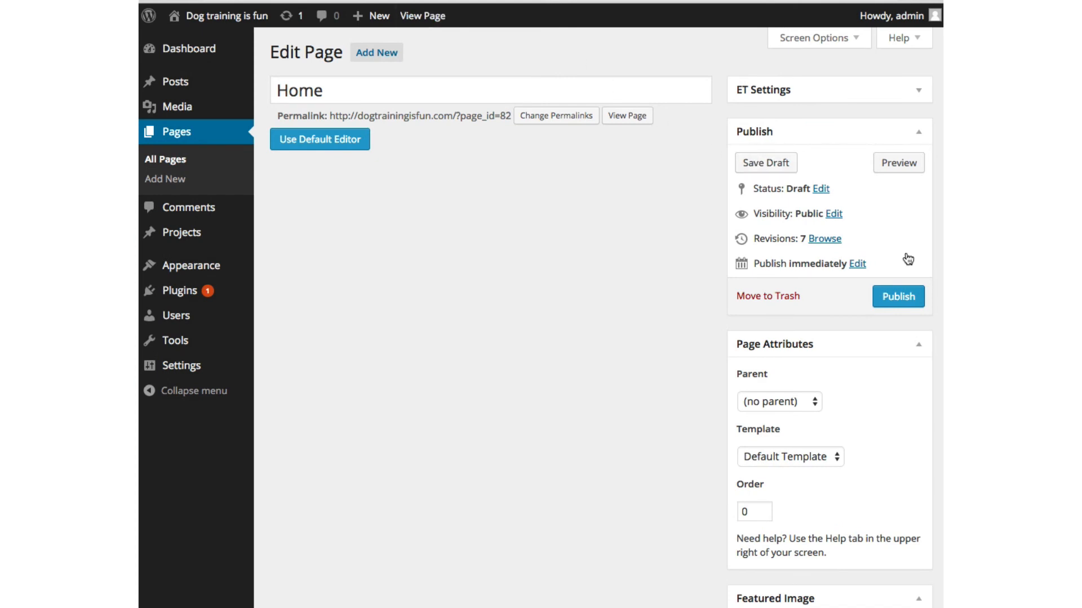
left_click(905, 296)
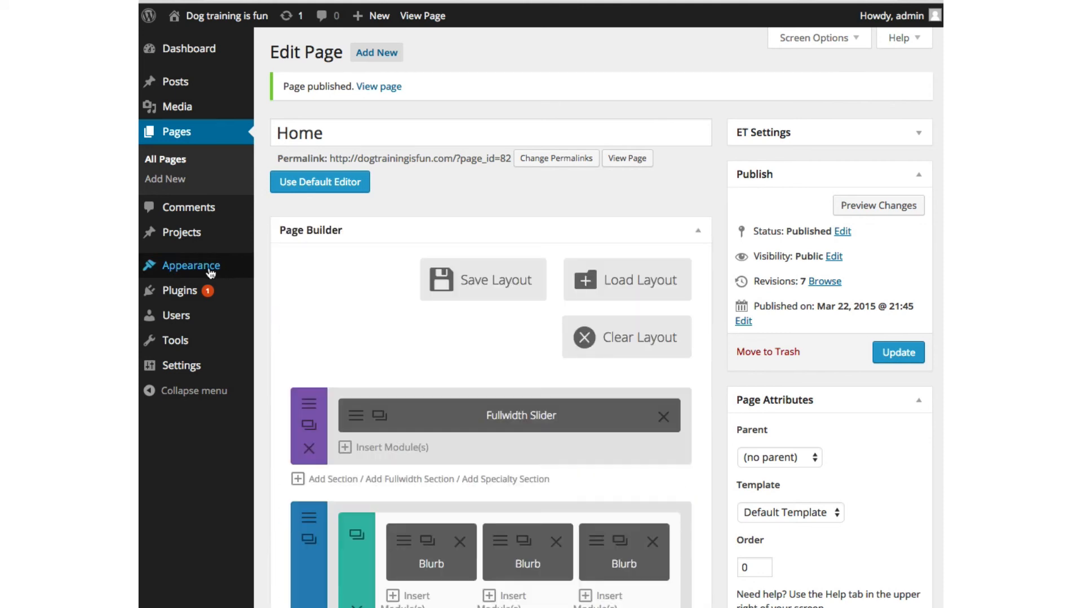
Step: In the theme customizer, make the front page display a static page and choose Home as that page
mouse_move(210, 273)
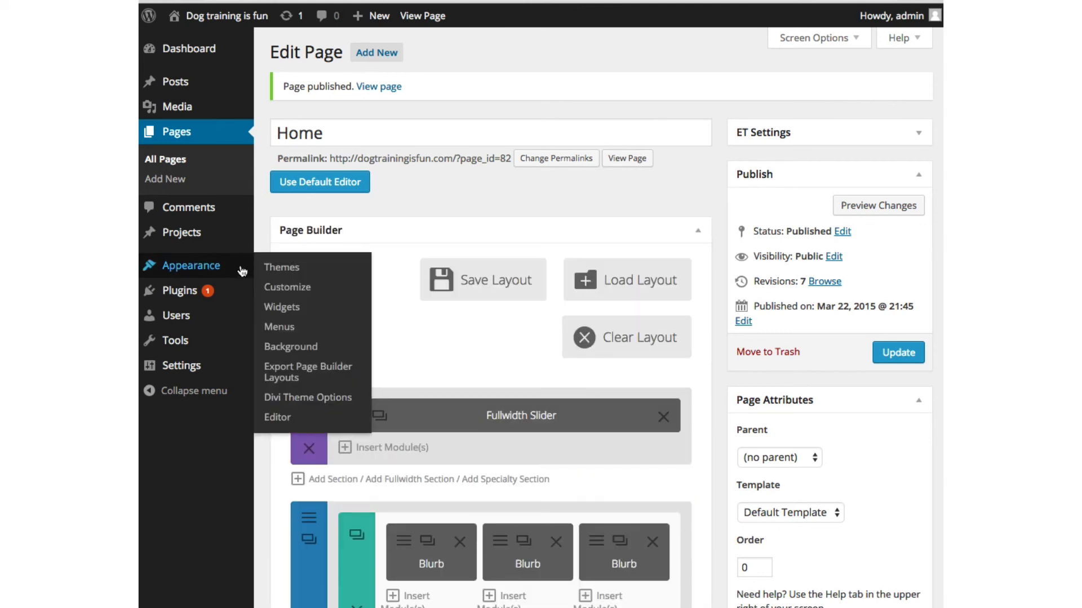
left_click(286, 289)
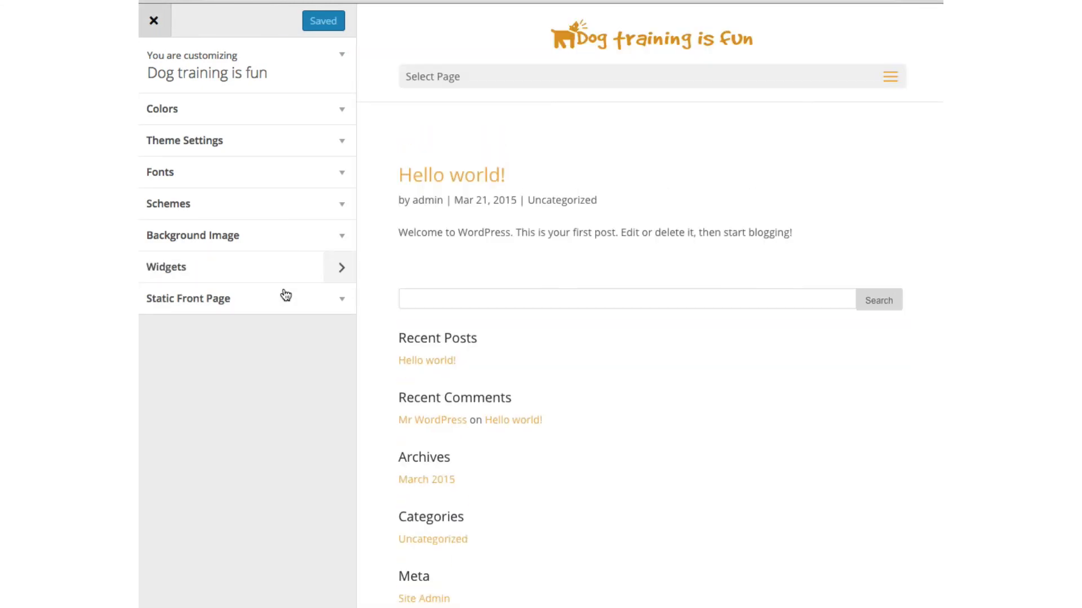
left_click(253, 308)
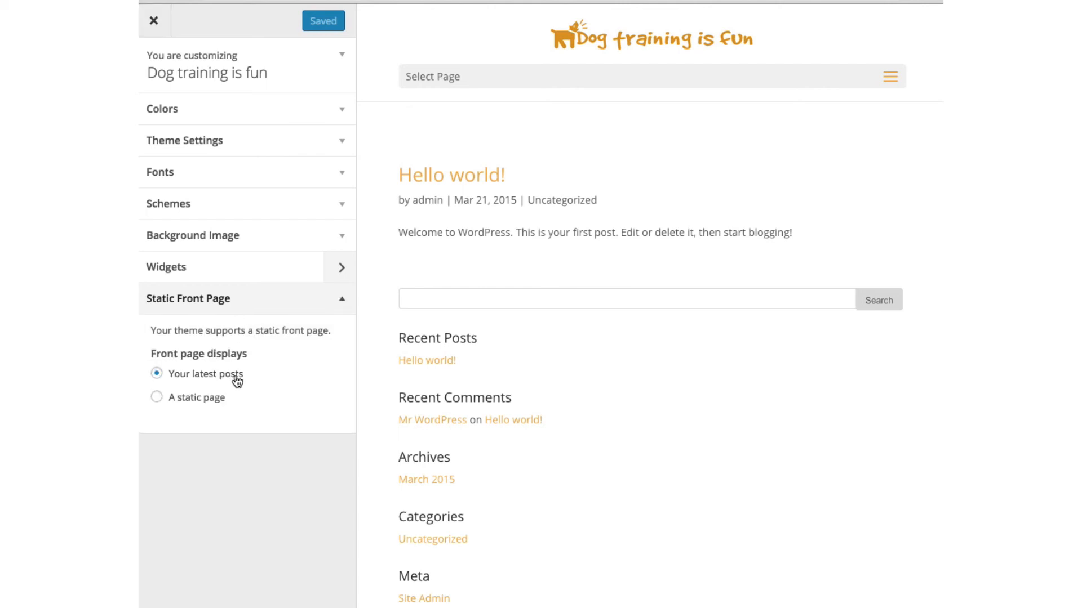
left_click(205, 402)
left_click(212, 452)
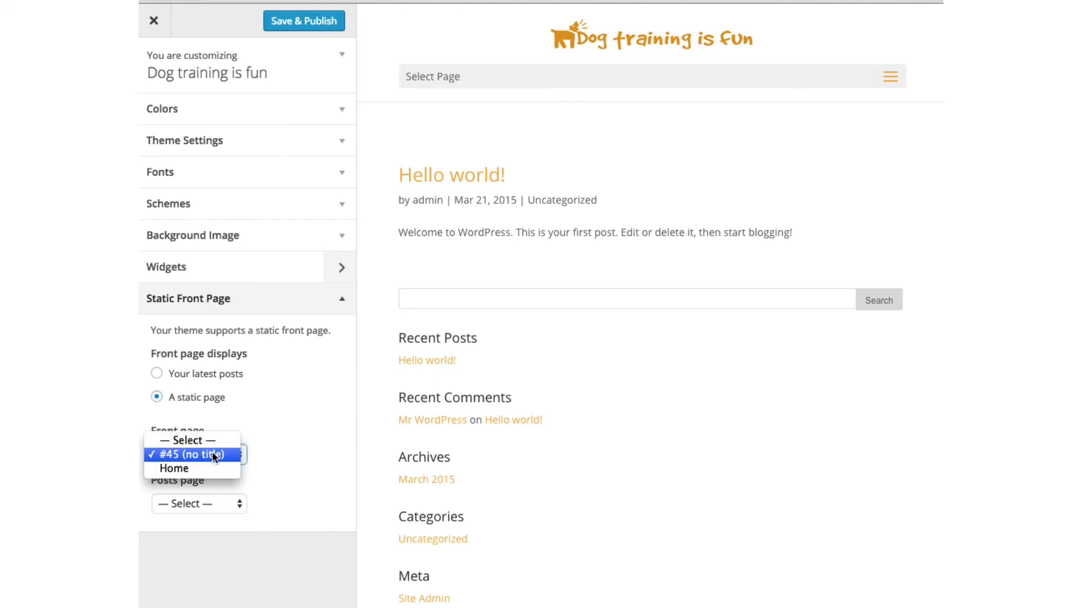
left_click(206, 467)
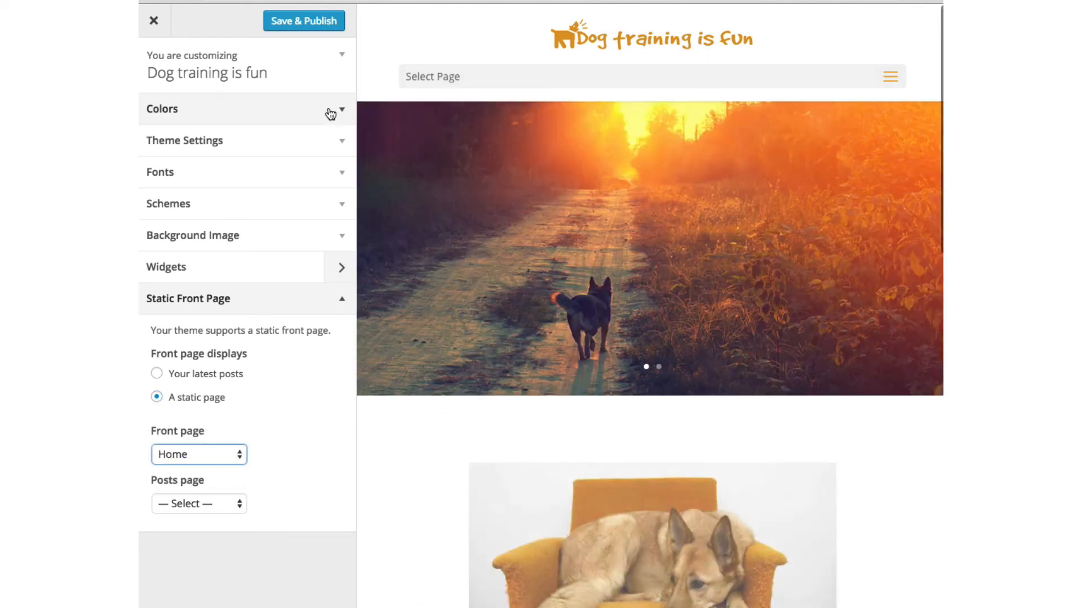